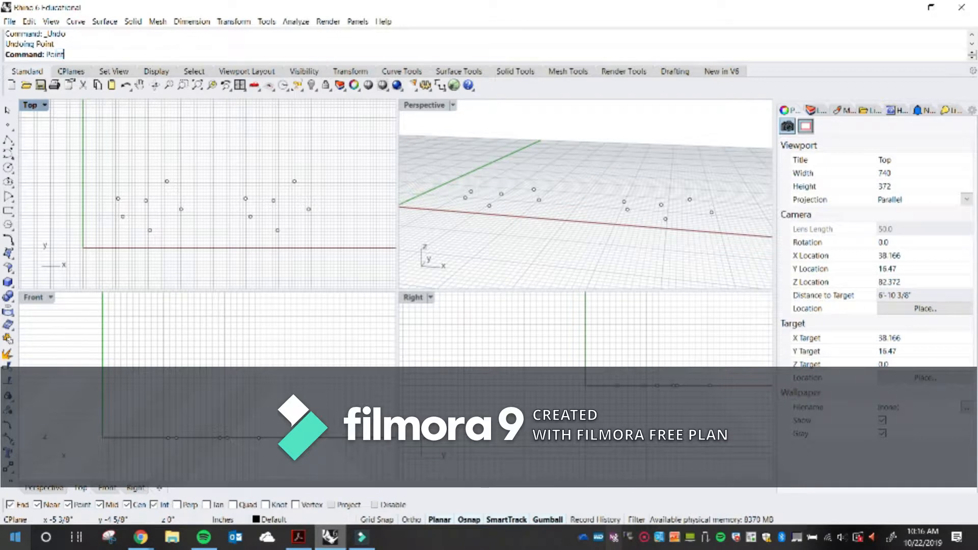
key(Return)
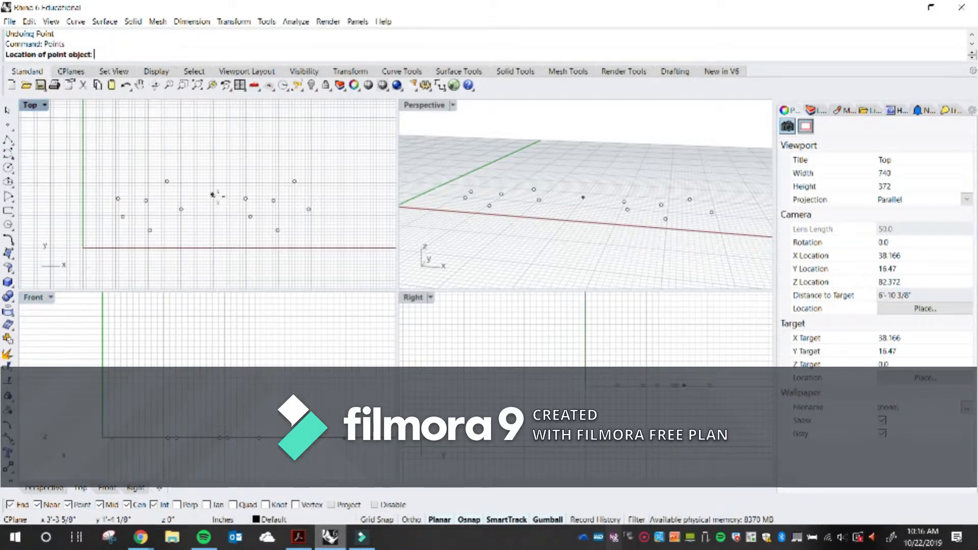
scroll(167, 203, up, 2)
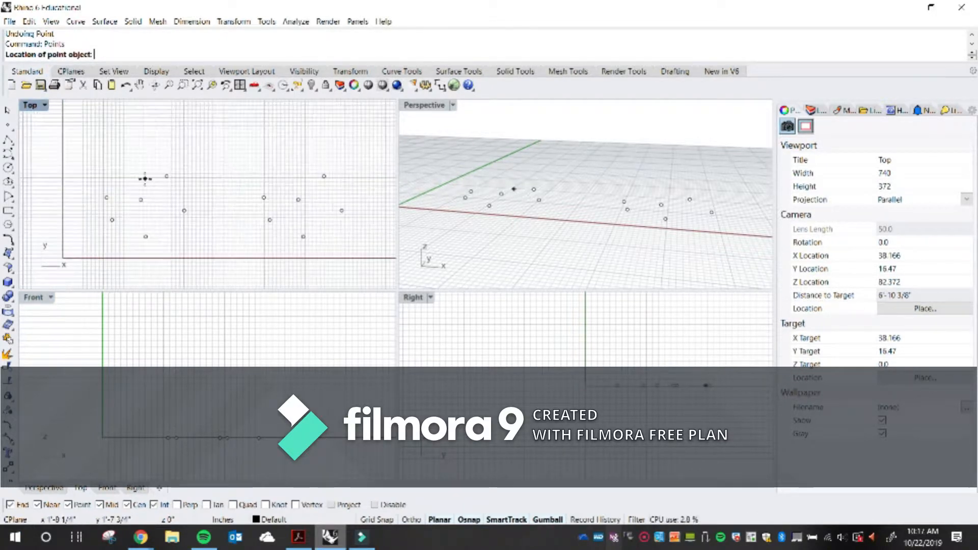
scroll(162, 173, down, 2)
key(Escape)
Enable the Point object snap
scroll(259, 196, down, 2)
right_drag(297, 210, 278, 221)
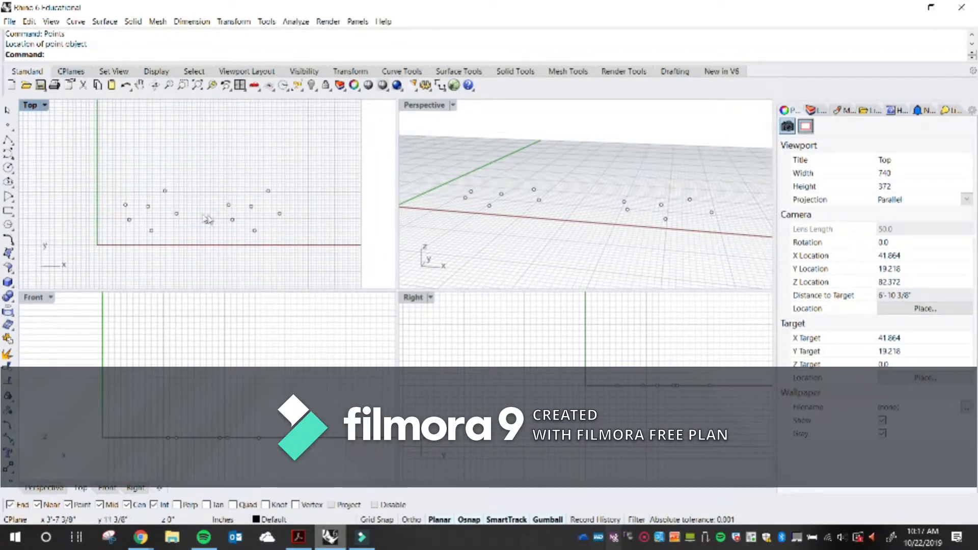
scroll(206, 217, up, 2)
right_drag(510, 196, 550, 213)
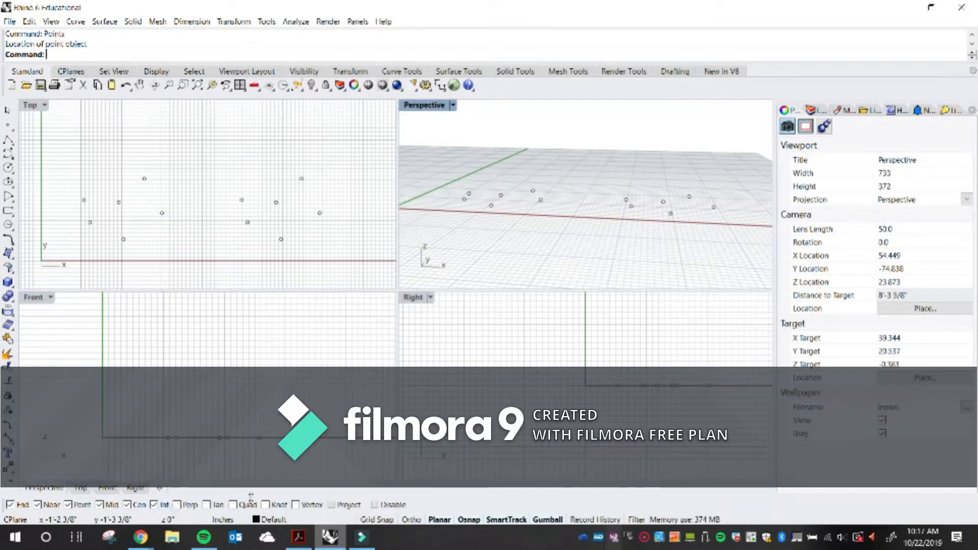
double_click(798, 5)
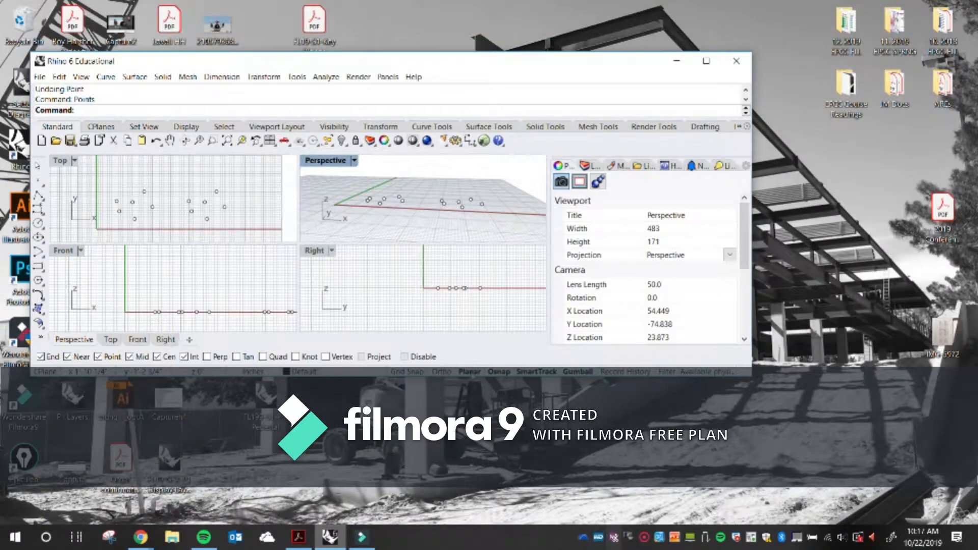
drag(498, 64, 512, 22)
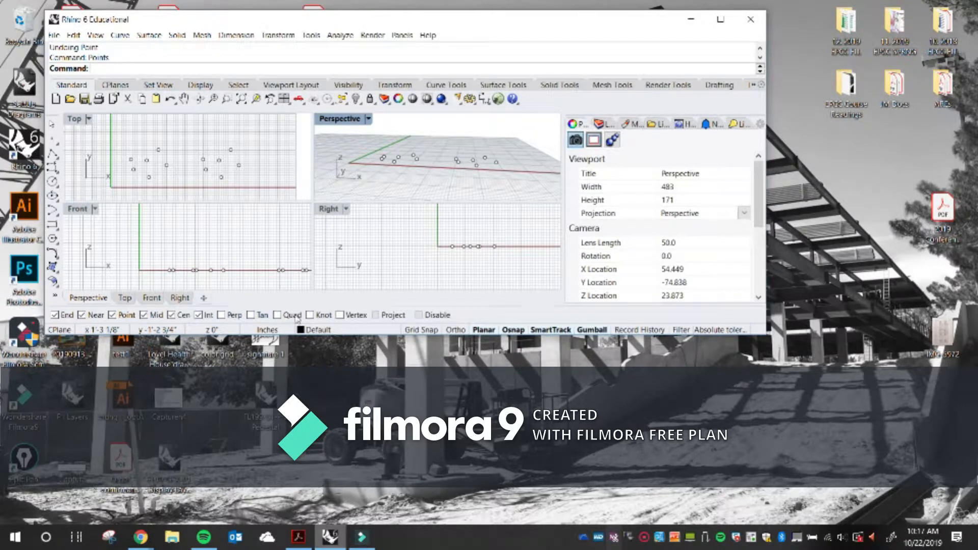
click(113, 315)
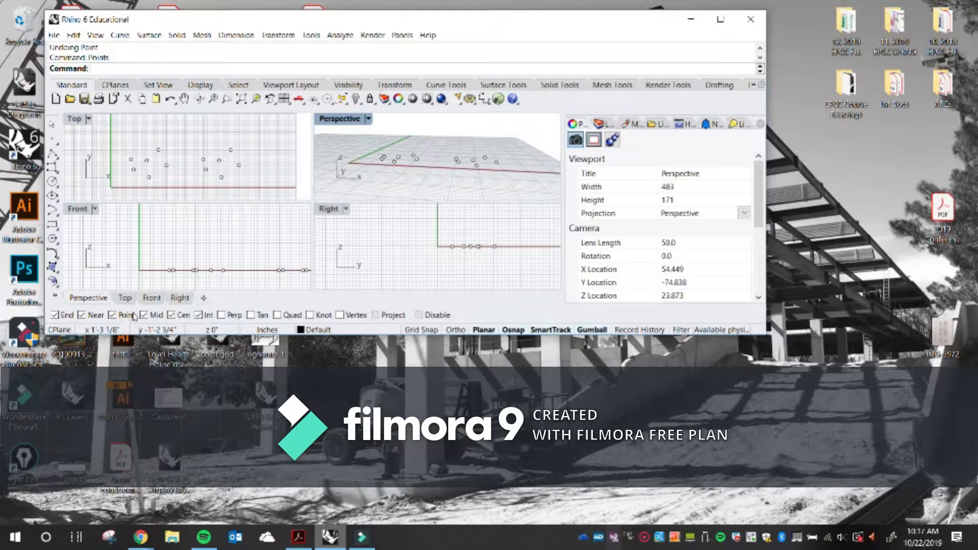
click(721, 20)
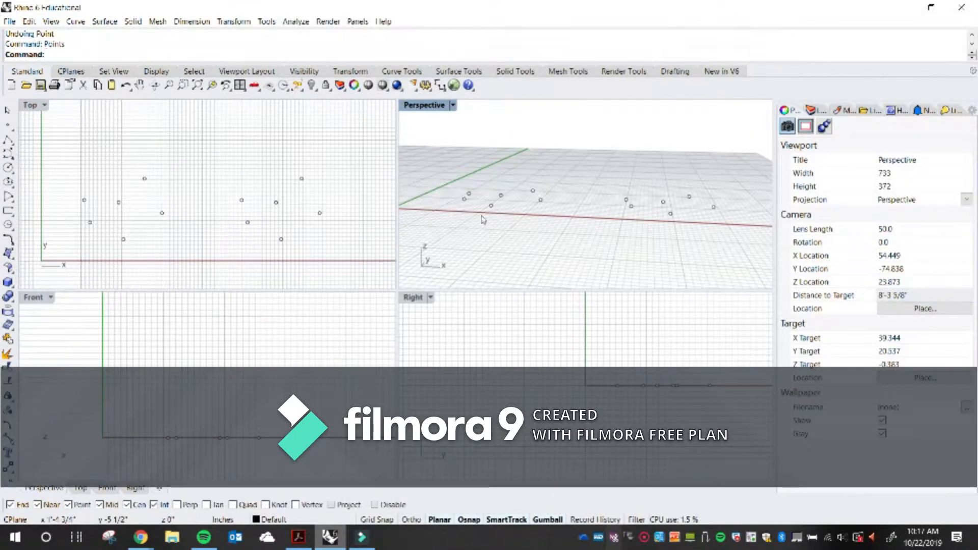
Open the Layers panel and add four new layers below Layer 01
click(813, 110)
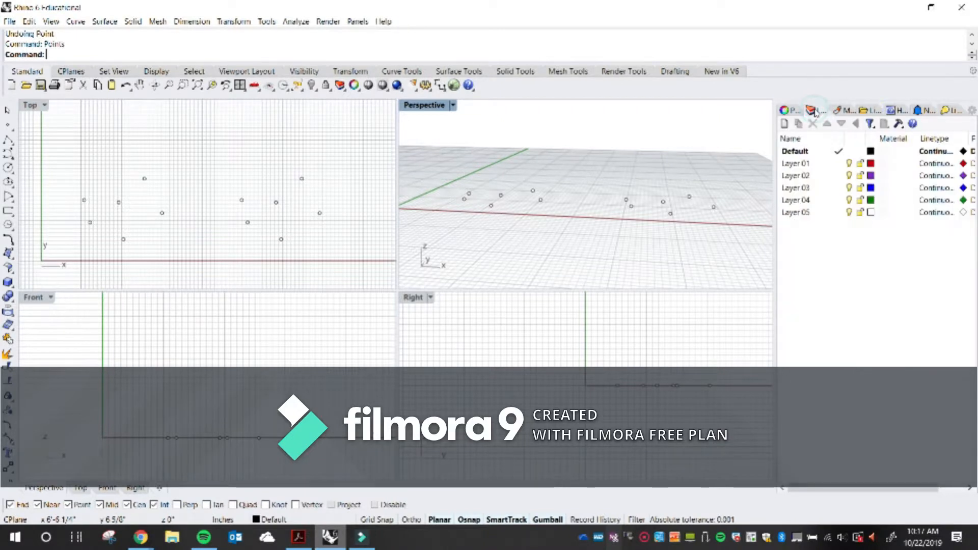
click(817, 164)
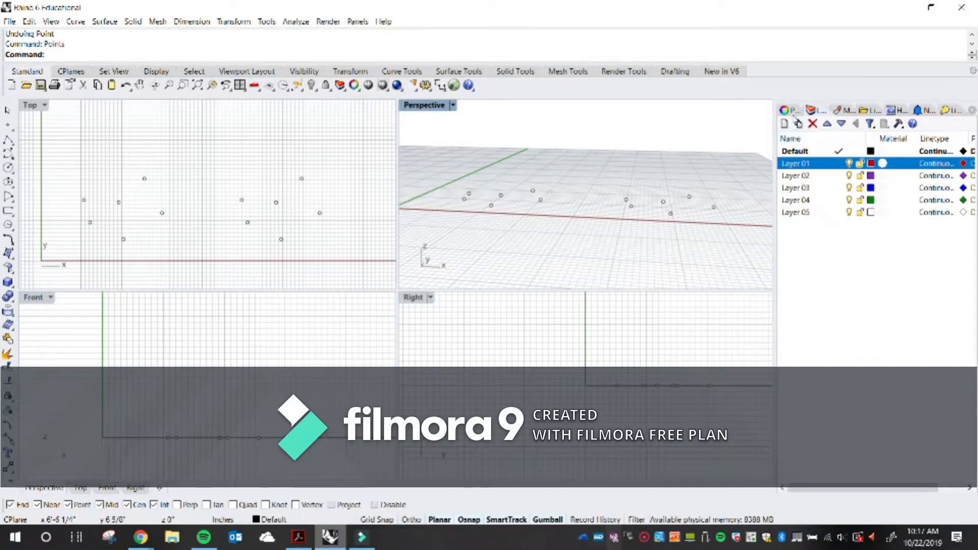
click(785, 124)
click(785, 124)
click(785, 124)
click(785, 124)
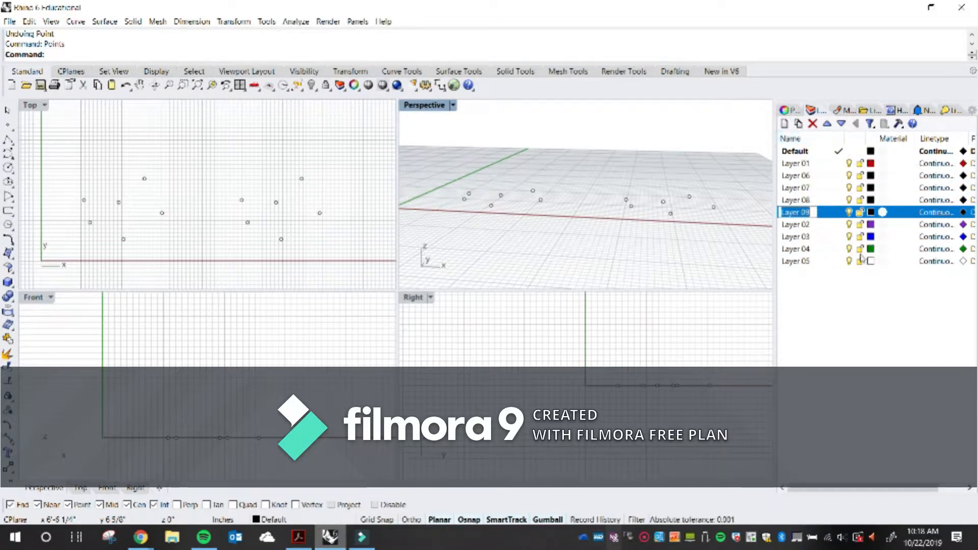
click(852, 328)
Undo the four new layers and make Layer 01 the current layer
key(ctrl+z)
key(ctrl+z)
key(ctrl+z)
key(ctrl+z)
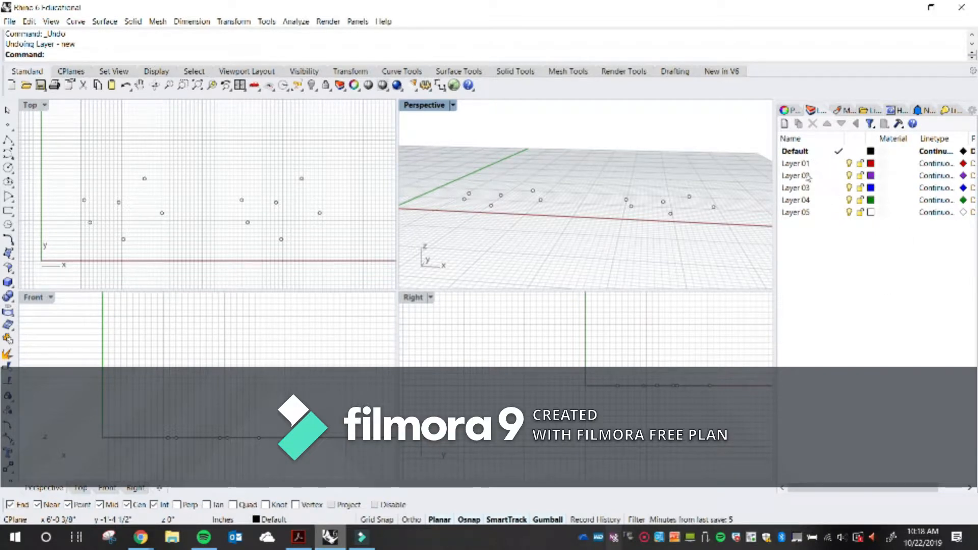
click(833, 164)
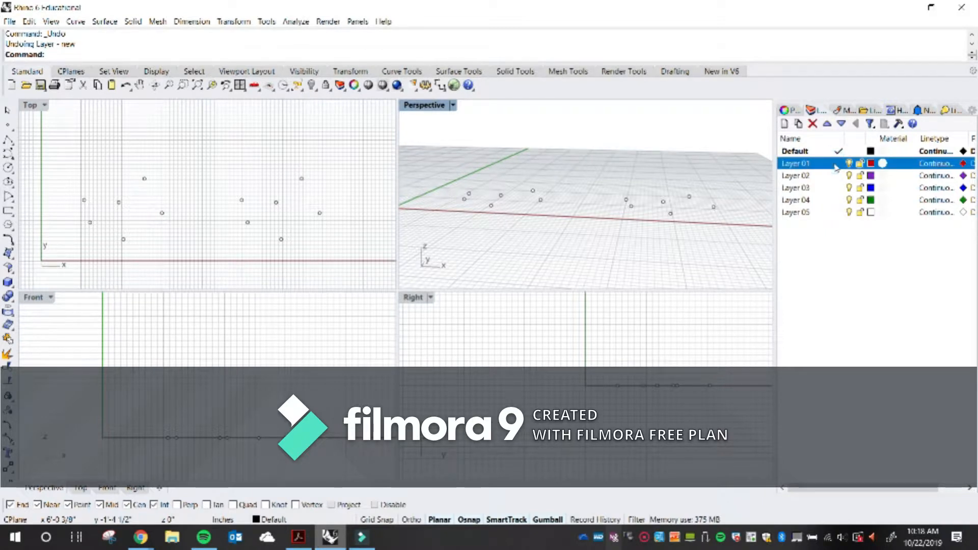
click(839, 163)
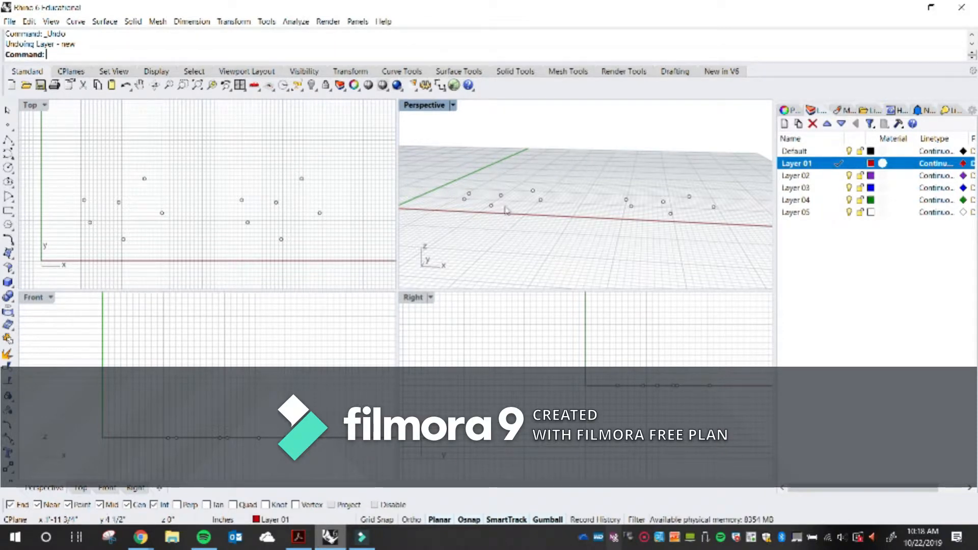
Draw a line between two of the points with the Line command
right_drag(508, 211, 532, 210)
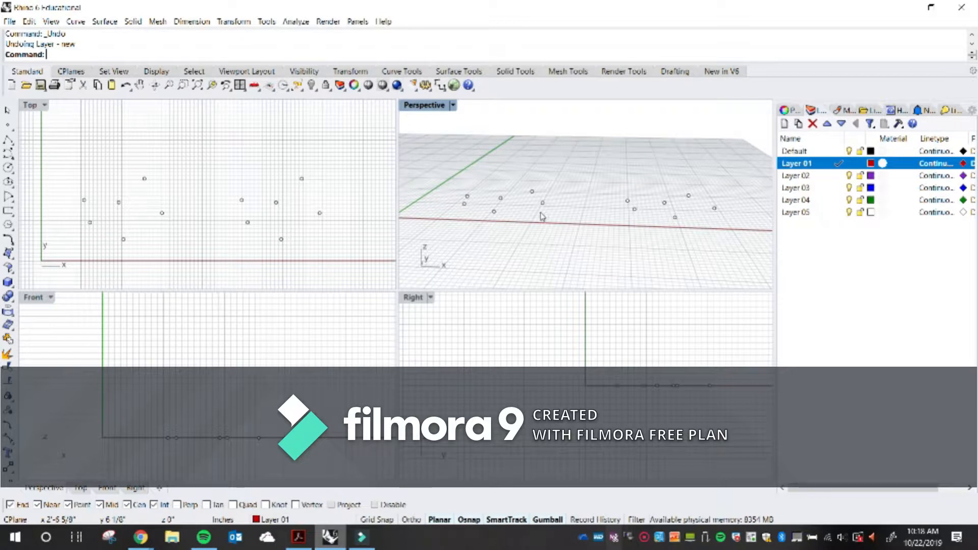
text(Line)
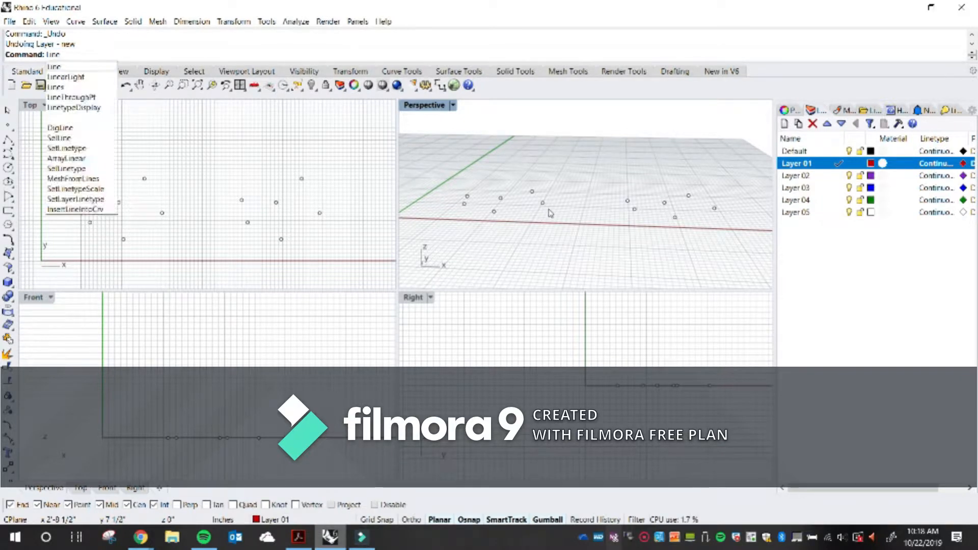
key(Return)
mouse_move(542, 203)
right_down()
mouse_move(527, 217)
mouse_move(563, 210)
mouse_move(542, 212)
mouse_move(550, 197)
right_up()
click(561, 187)
click(582, 216)
Repeat Line and draw a second line from the first line's upper end to the point on its left
right_click(550, 196)
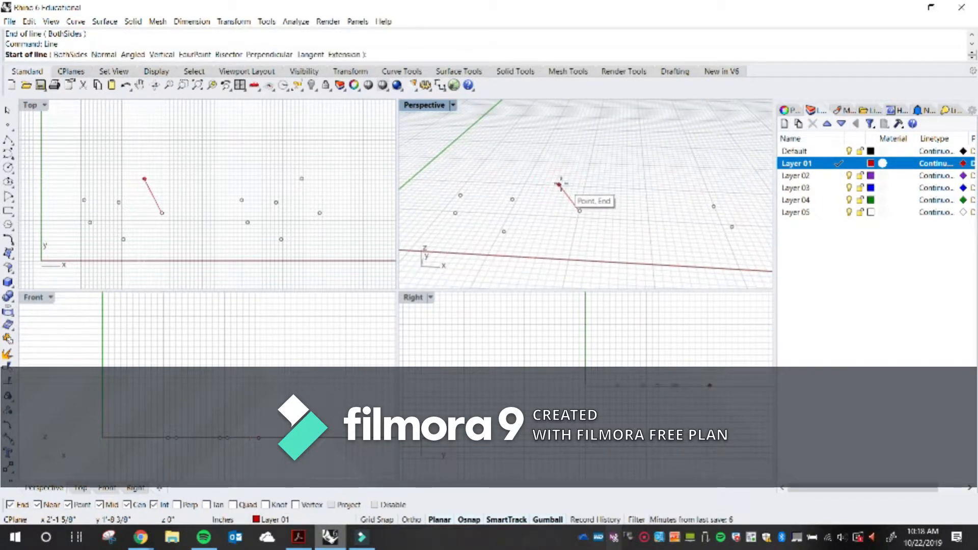
click(560, 185)
click(513, 200)
right_drag(498, 217, 542, 196)
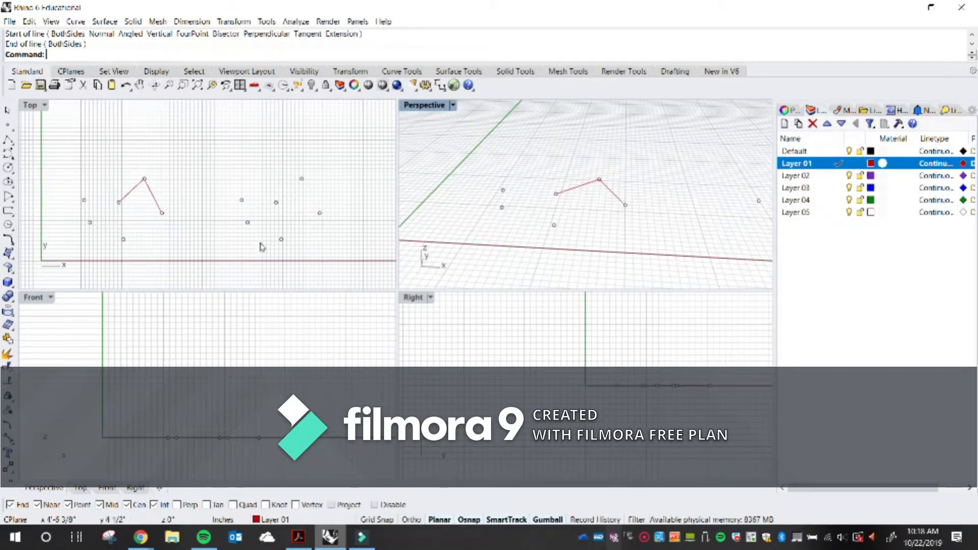
Draw three connected segments continuing through the remaining left-hand points with the Lines command
text(ines)
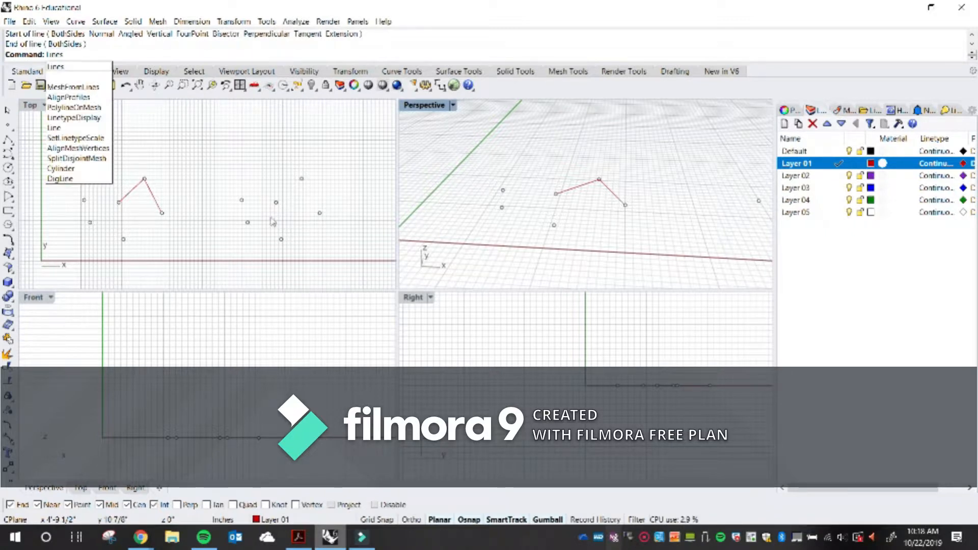
click(60, 66)
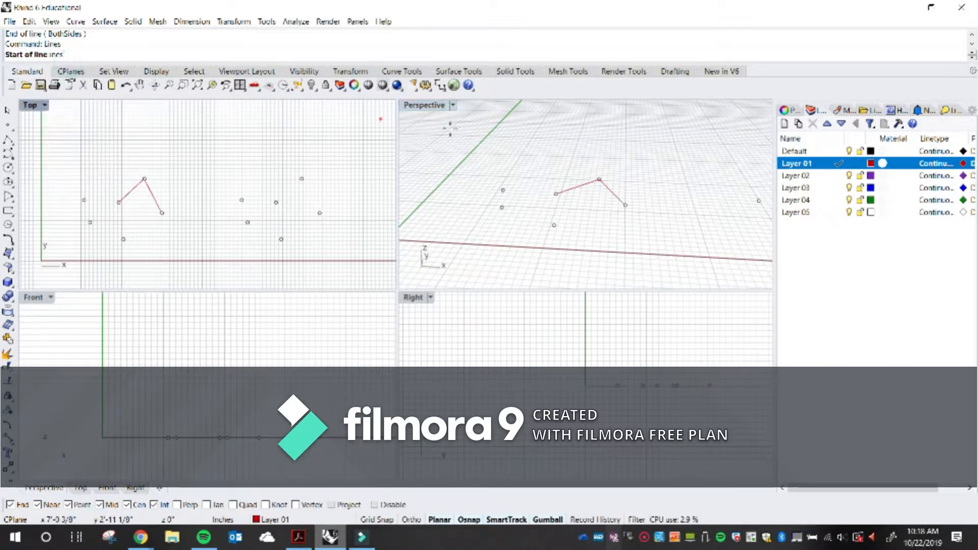
click(556, 193)
click(503, 190)
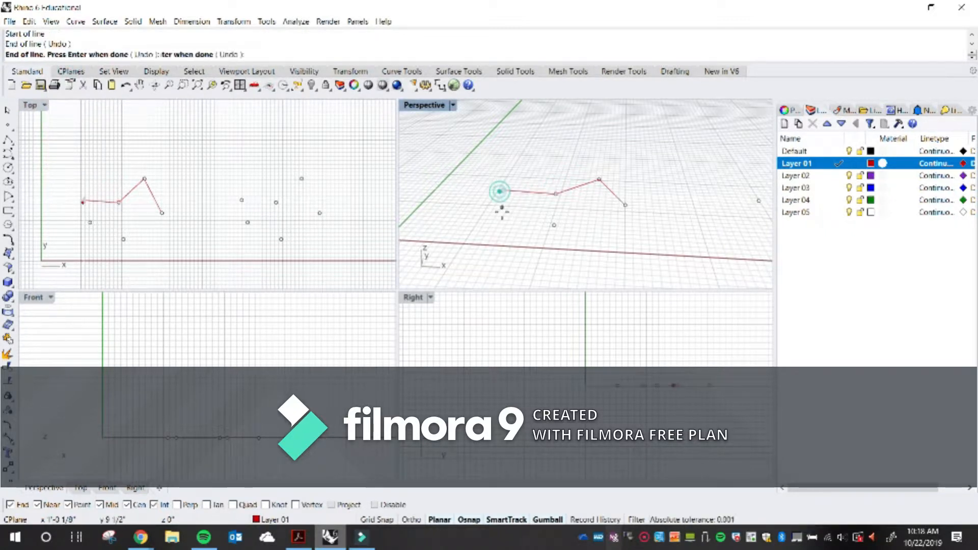
click(502, 208)
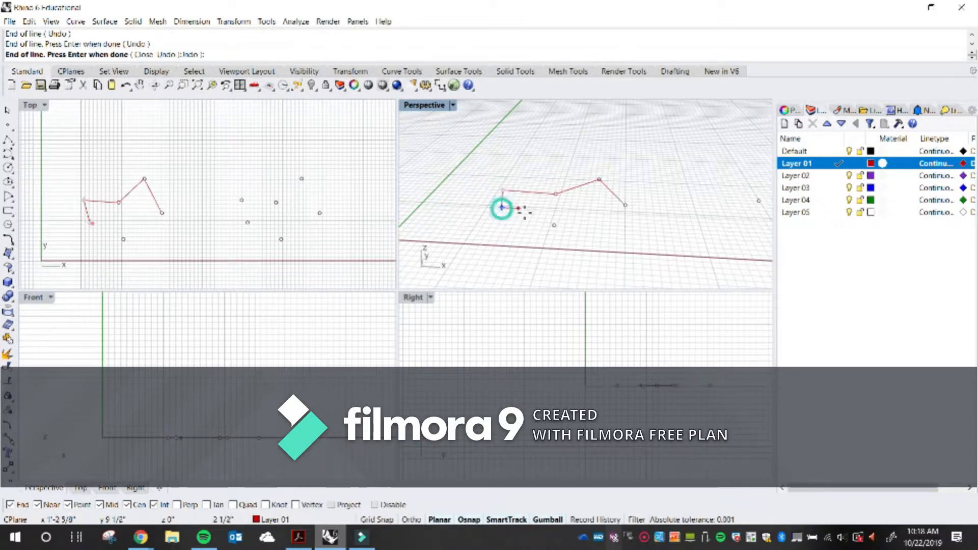
click(554, 225)
key(Return)
Select the drawn line curves one by one to check them
right_drag(584, 218, 577, 186)
scroll(571, 192, up, 4)
click(577, 186)
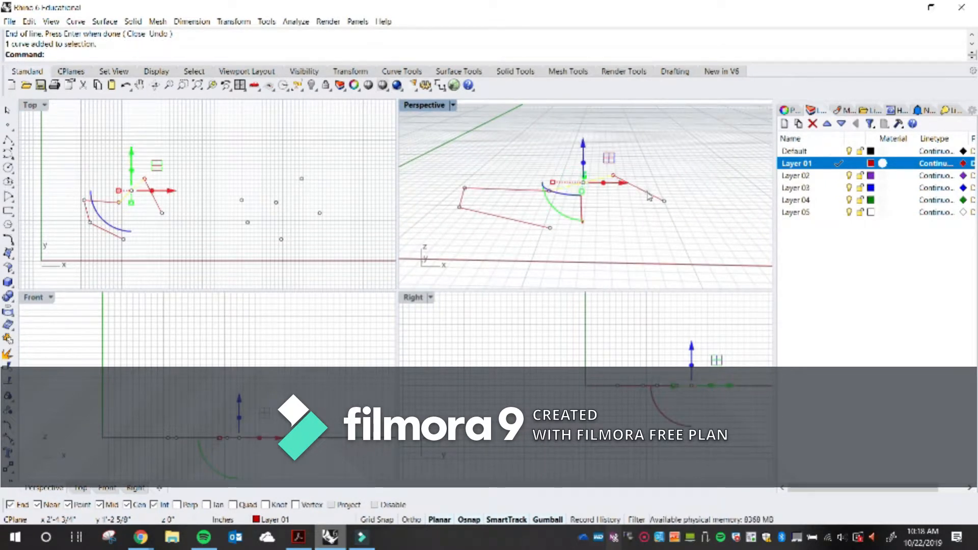
click(646, 191)
click(514, 191)
right_drag(506, 211, 541, 209)
click(487, 243)
click(458, 208)
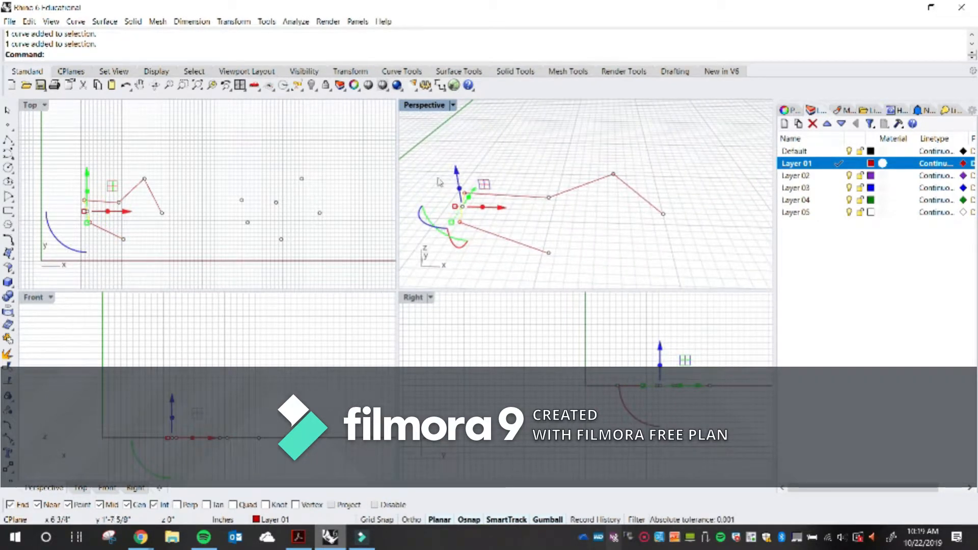
click(586, 193)
right_drag(586, 192, 554, 217)
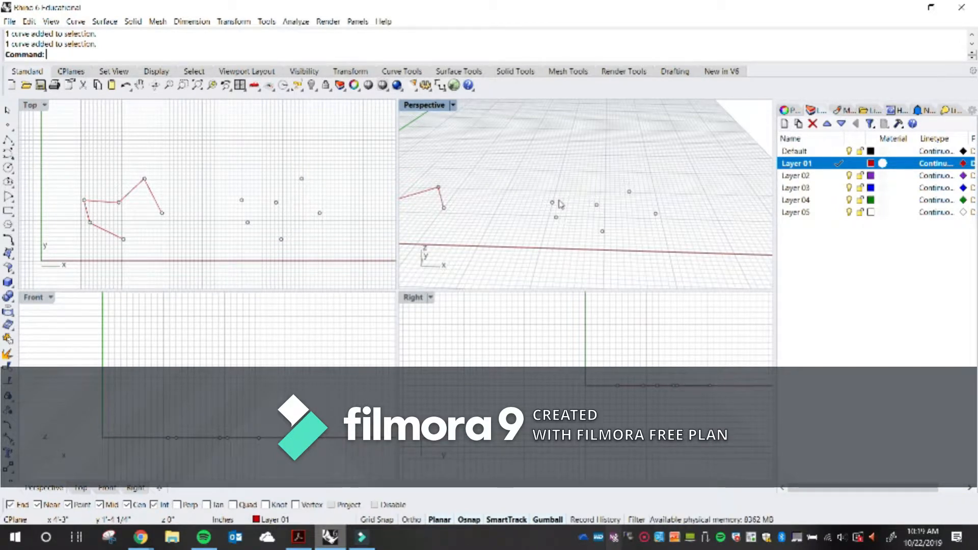
Draw a closed polyline through the six right-hand points with the Polyline command
text(ol)
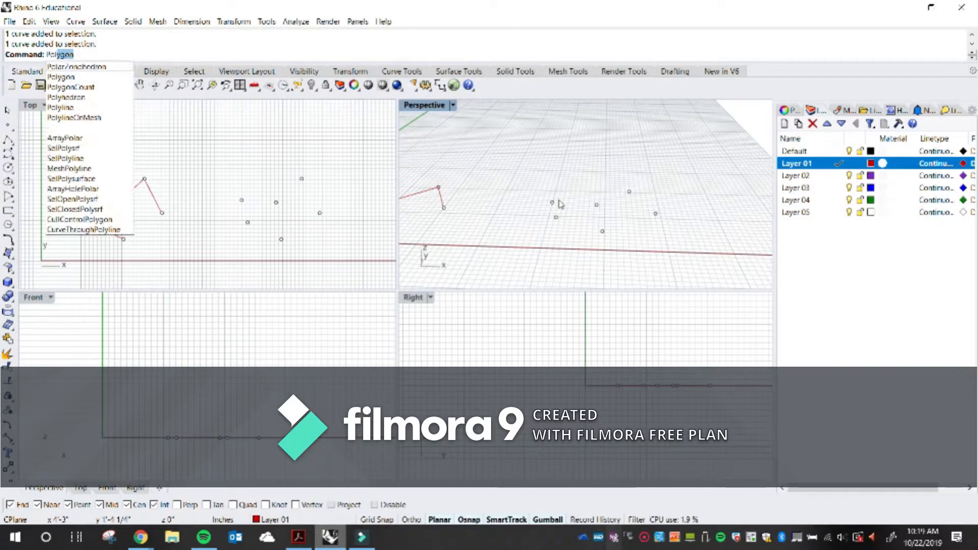
text(yl)
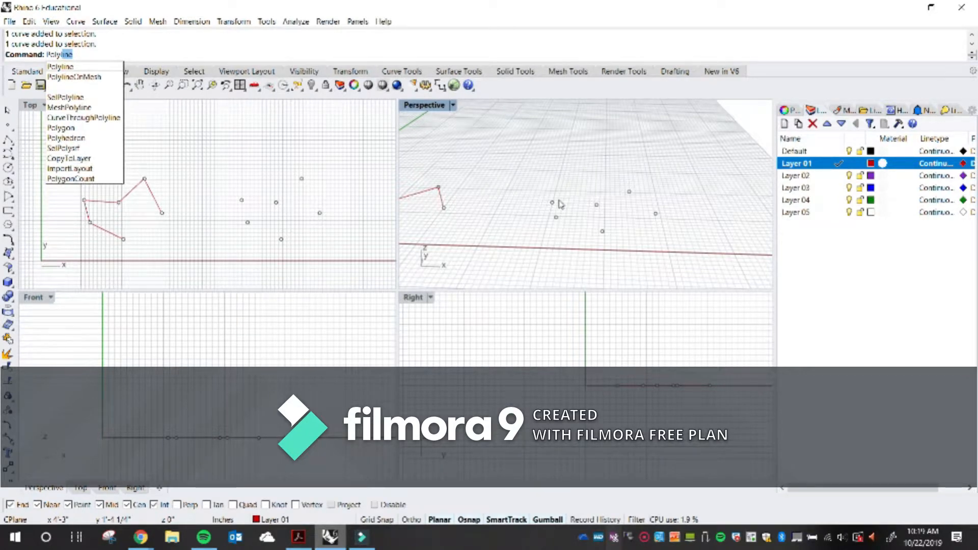
key(Return)
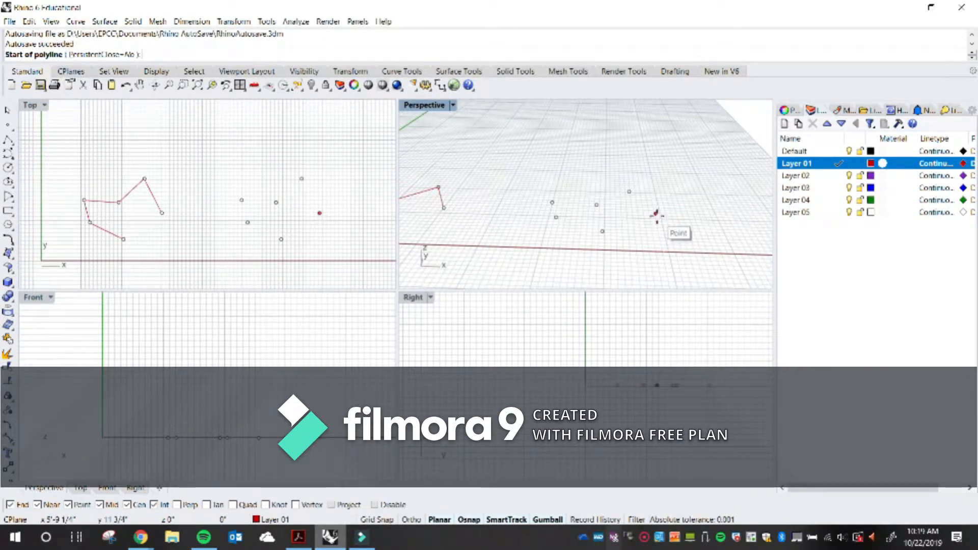
click(656, 213)
click(631, 189)
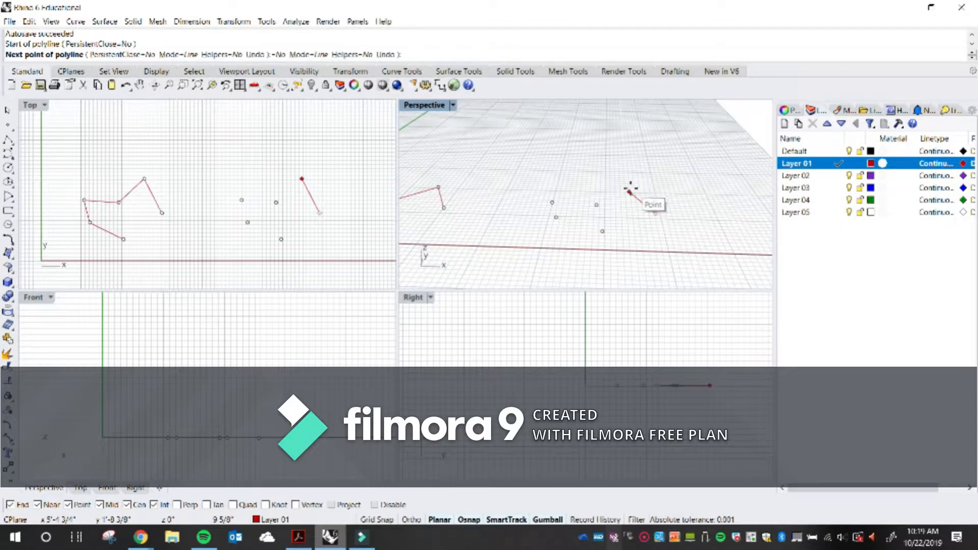
click(597, 205)
click(553, 203)
click(557, 217)
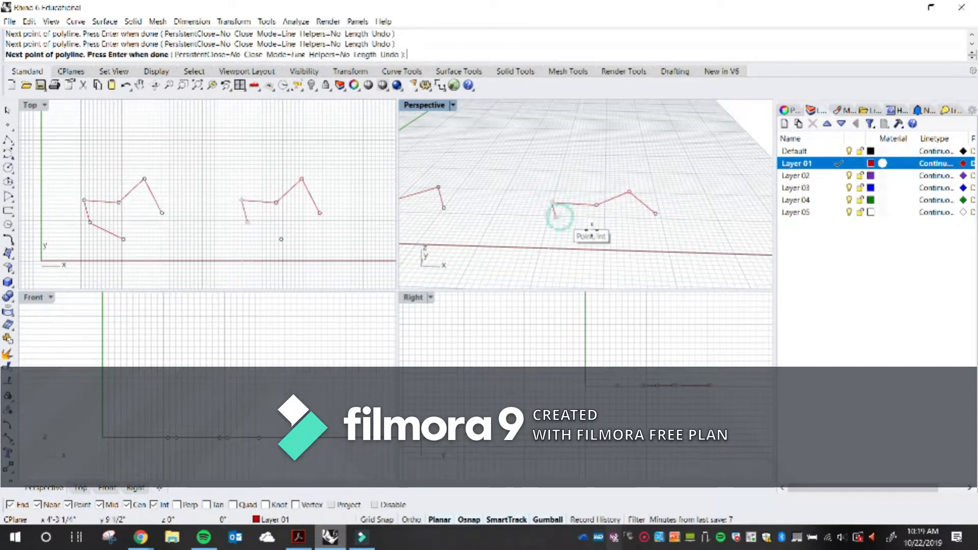
click(601, 232)
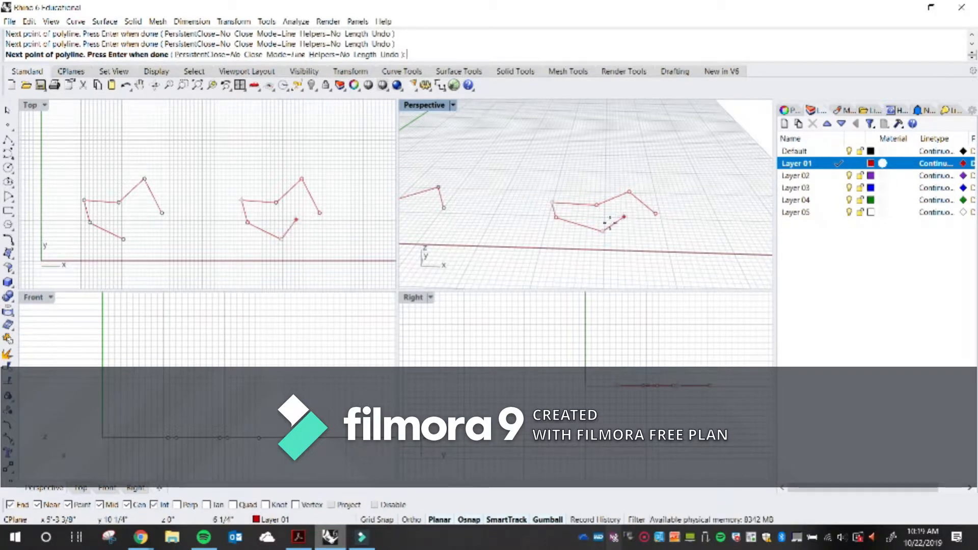
click(257, 57)
right_drag(594, 192, 644, 168)
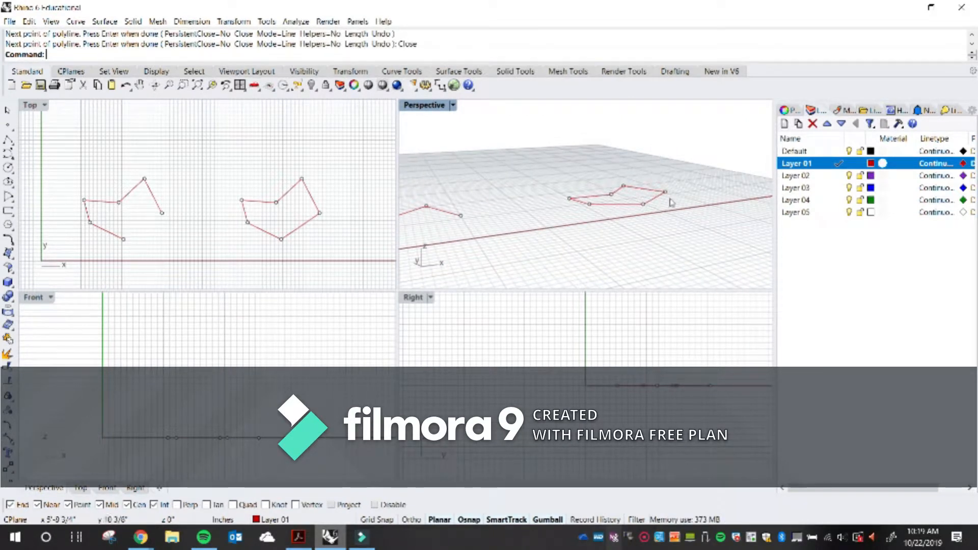
right_drag(655, 220, 623, 236)
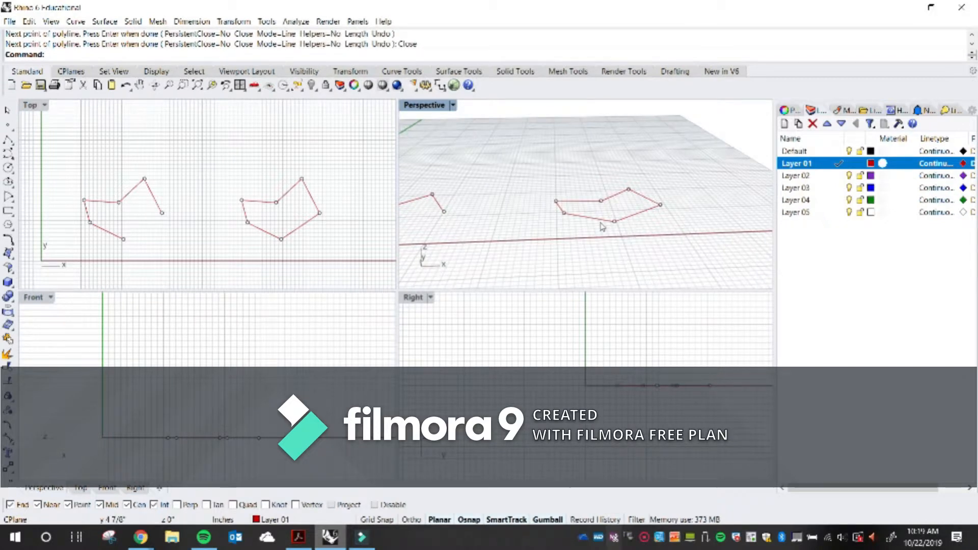
right_drag(563, 190, 619, 229)
right_drag(507, 226, 517, 226)
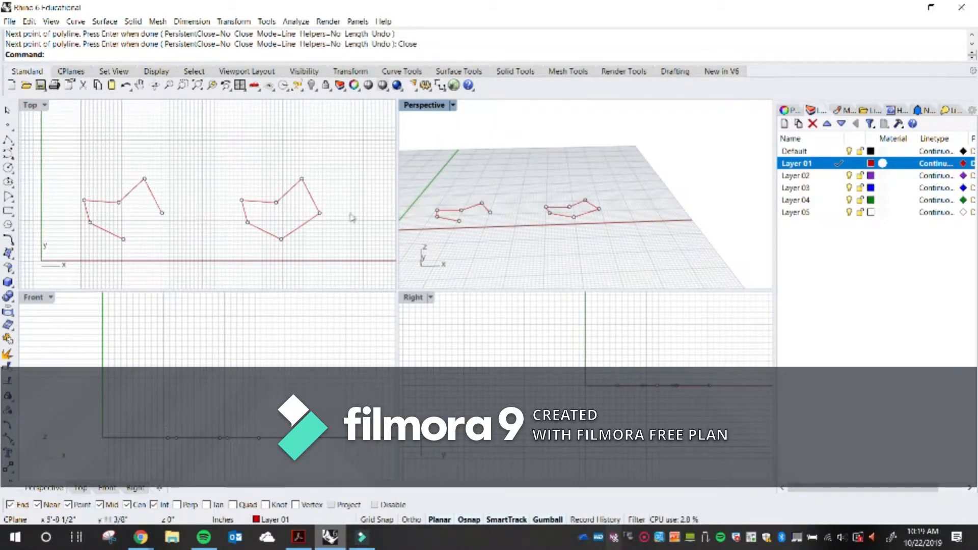
drag(342, 254, 220, 161)
drag(317, 210, 275, 213)
click(249, 270)
shift+right_drag(441, 216, 482, 220)
double_click(441, 106)
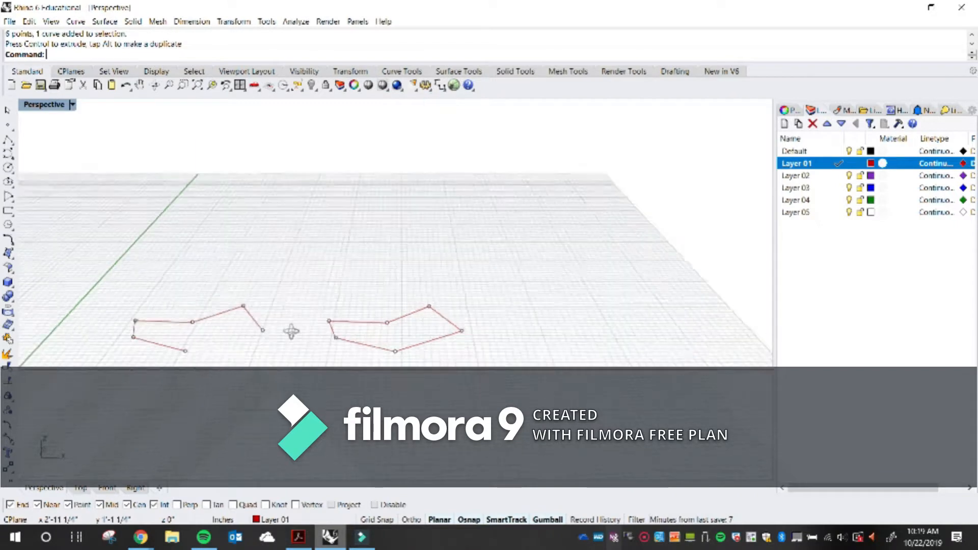
Select the left-hand line curves and the closed polyline in turn to inspect them
scroll(362, 336, up, 5)
right_drag(362, 313, 367, 308)
scroll(367, 308, up, 4)
click(366, 300)
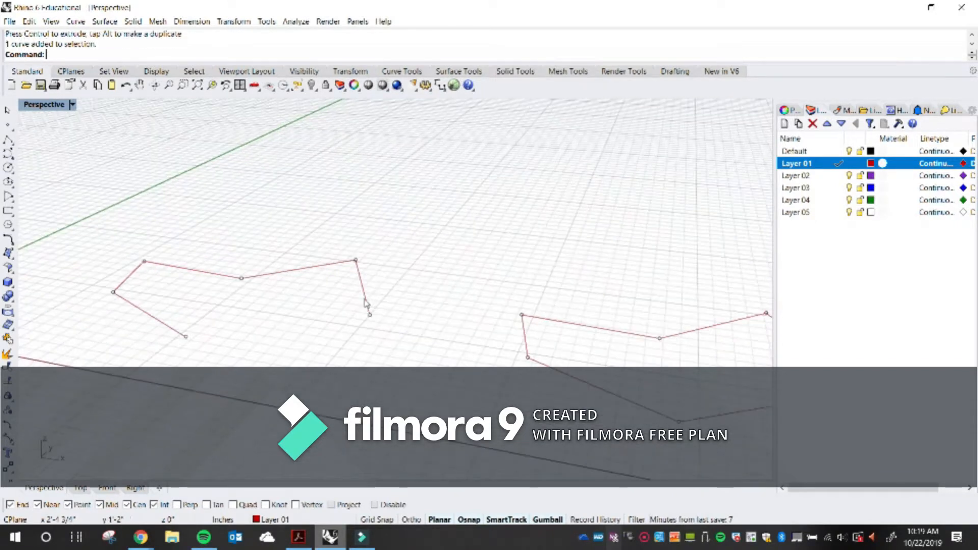
click(321, 266)
click(213, 273)
click(126, 278)
click(129, 301)
scroll(145, 290, down, 3)
scroll(149, 288, down, 2)
click(377, 309)
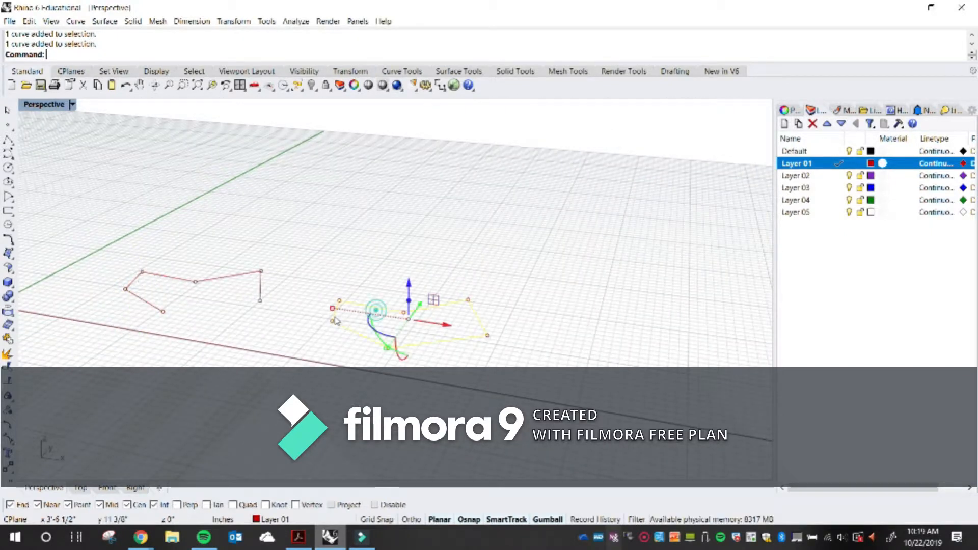
scroll(305, 332, up, 4)
shift+right_drag(319, 334, 382, 335)
click(347, 335)
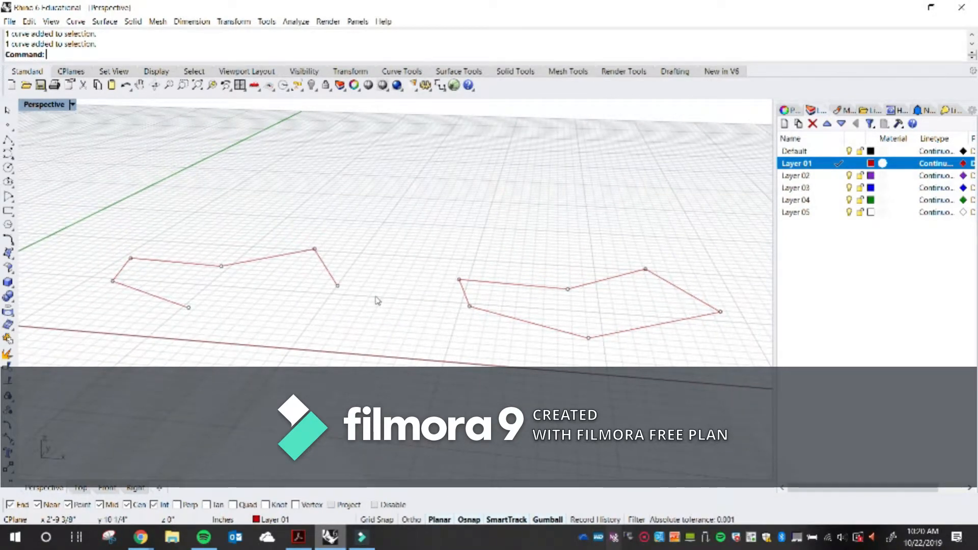
Copy the left-hand line shape to a new spot right of the closed polyline
scroll(350, 284, down, 3)
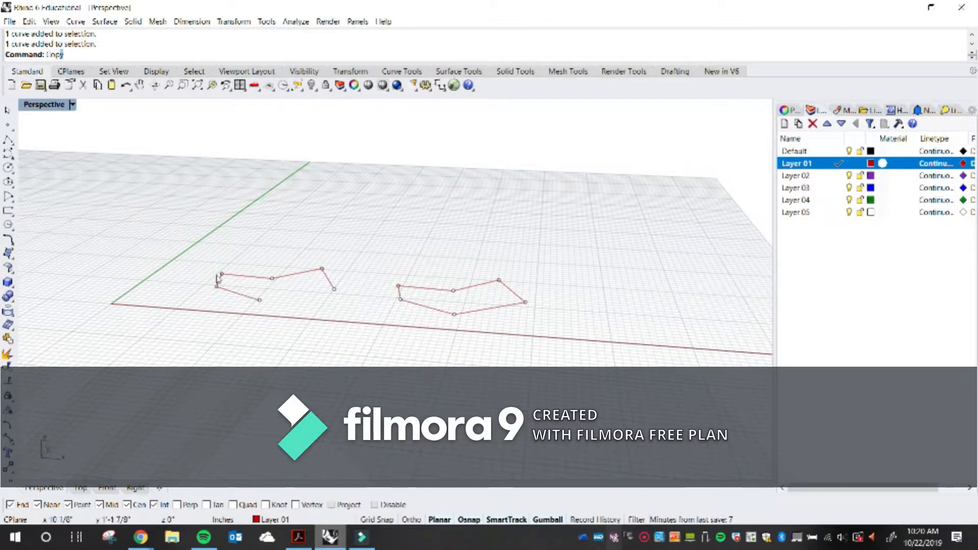
key(Return)
drag(197, 240, 354, 319)
scroll(256, 280, down, 2)
scroll(256, 280, down, 2)
key(Return)
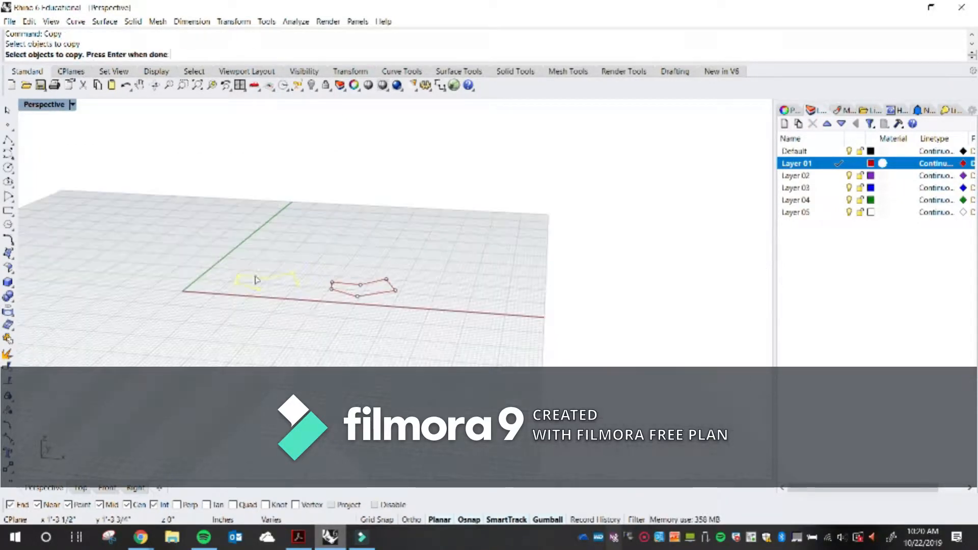
click(296, 305)
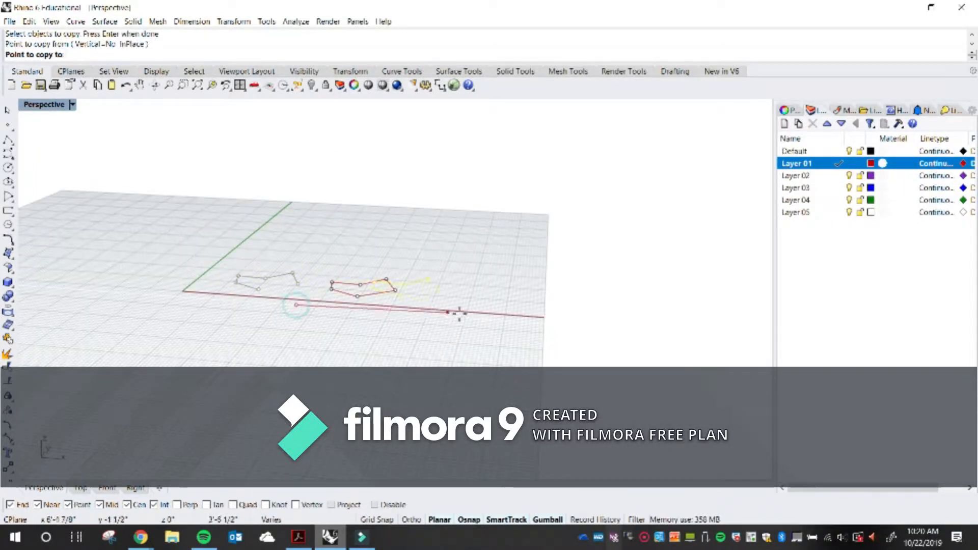
click(513, 325)
key(Return)
Delete the copied line curves one by one, leaving only their points
scroll(387, 301, up, 3)
scroll(387, 299, up, 4)
mouse_move(499, 323)
right_down()
mouse_move(507, 297)
mouse_move(502, 307)
right_up()
scroll(493, 296, up, 4)
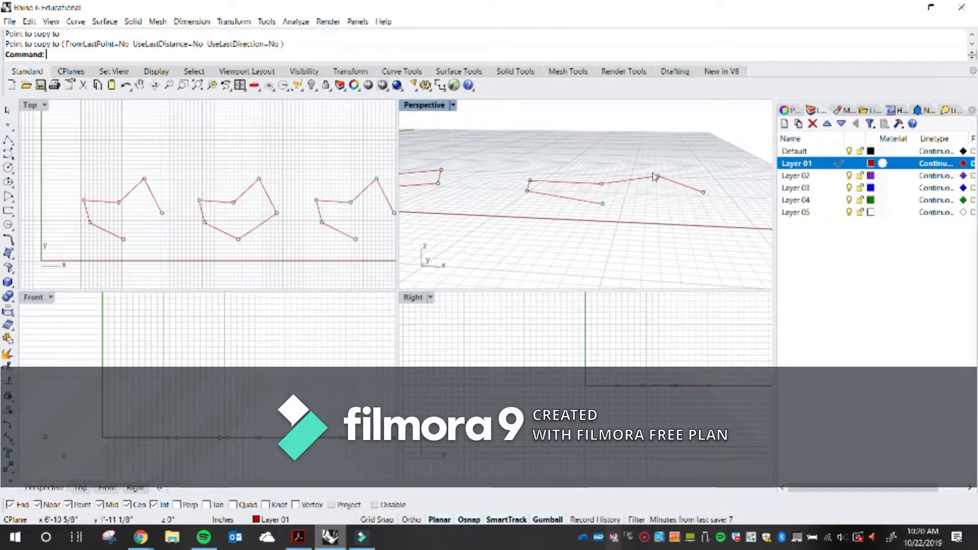
mouse_move(556, 221)
right_down()
mouse_move(564, 207)
mouse_move(549, 209)
right_up()
click(549, 208)
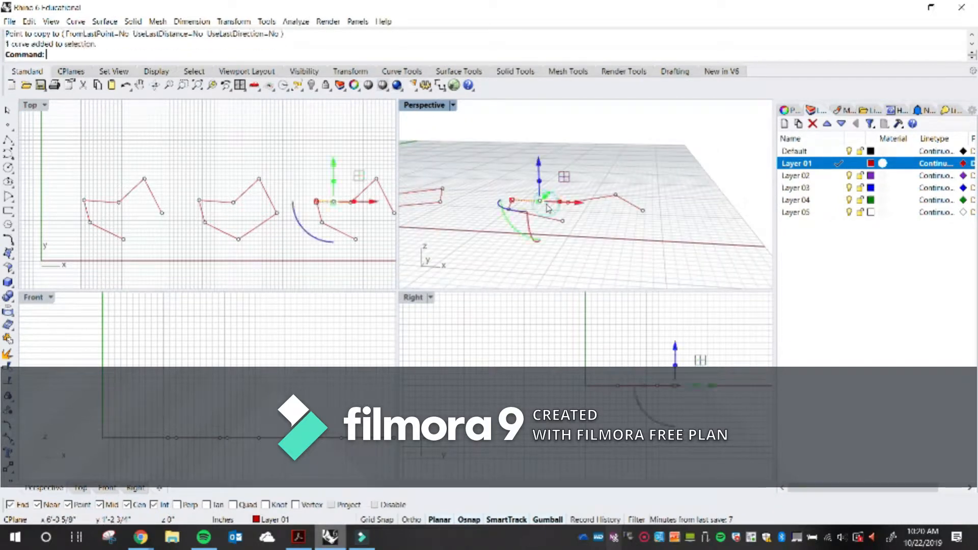
key(Delete)
click(585, 201)
key(Delete)
click(631, 203)
key(Delete)
click(531, 214)
key(Delete)
scroll(511, 205, up, 2)
click(511, 204)
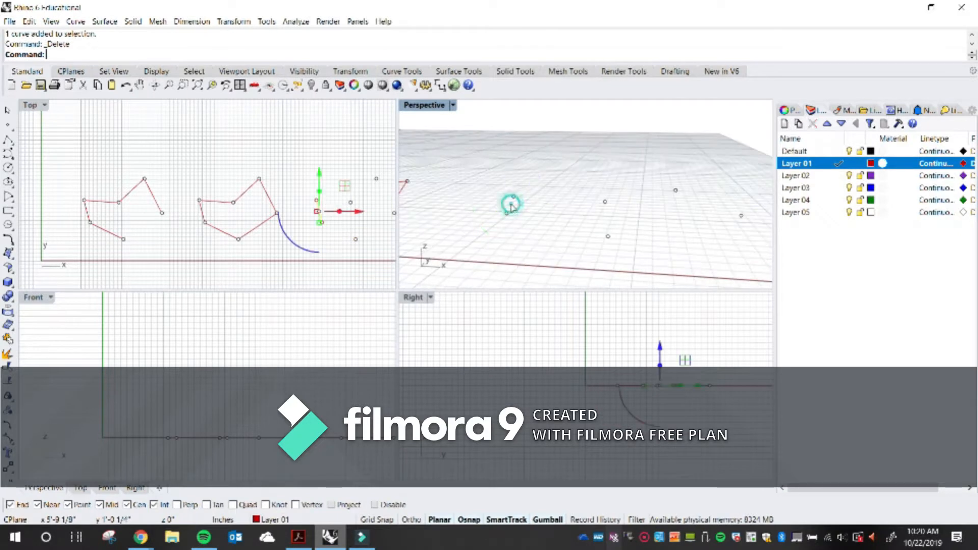
key(Delete)
scroll(511, 206, down, 4)
scroll(543, 223, up, 3)
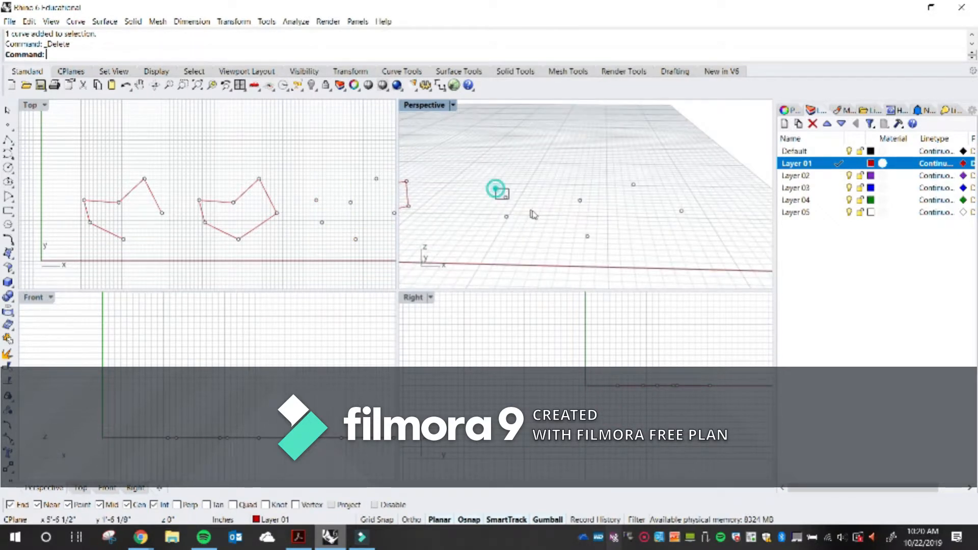
click(505, 196)
right_drag(598, 355, 515, 372)
scroll(585, 394, up, 6)
click(569, 157)
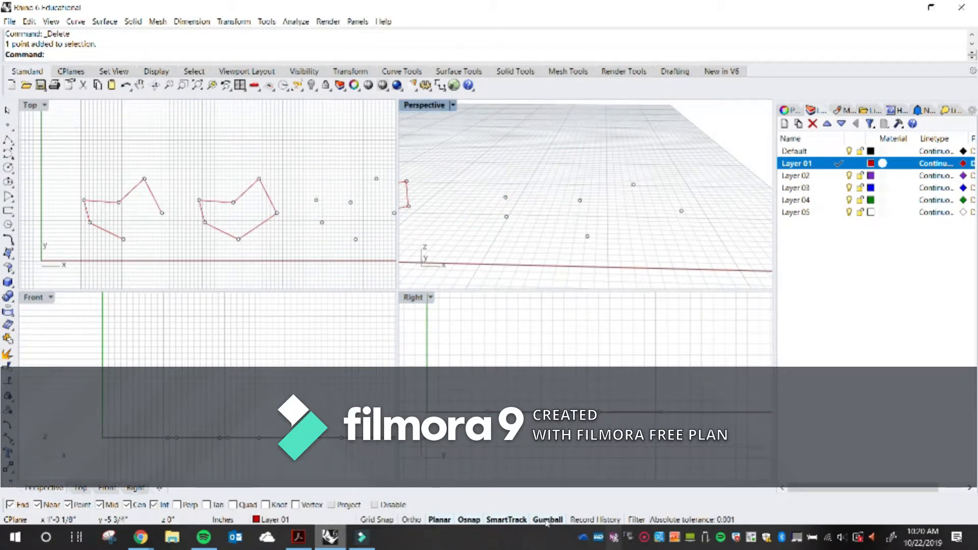
double_click(688, 5)
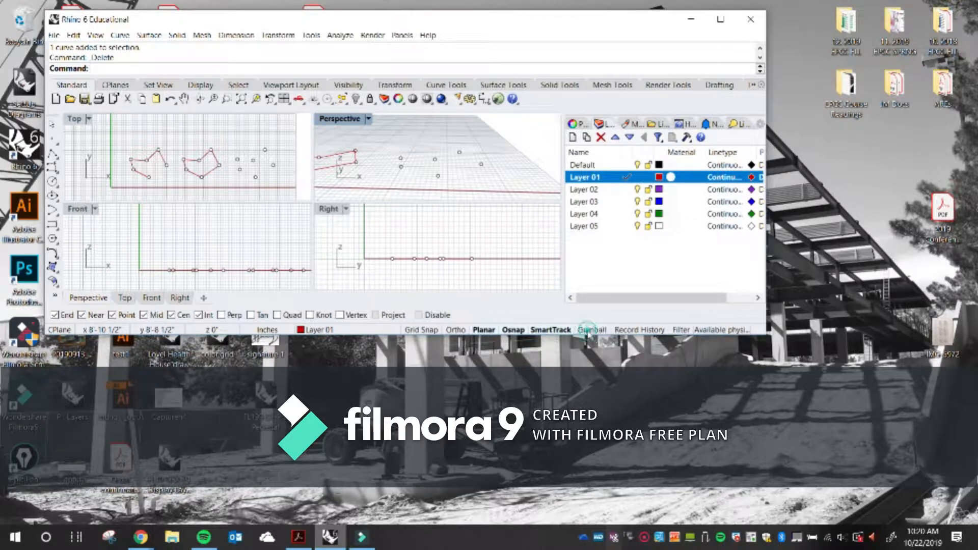
click(721, 19)
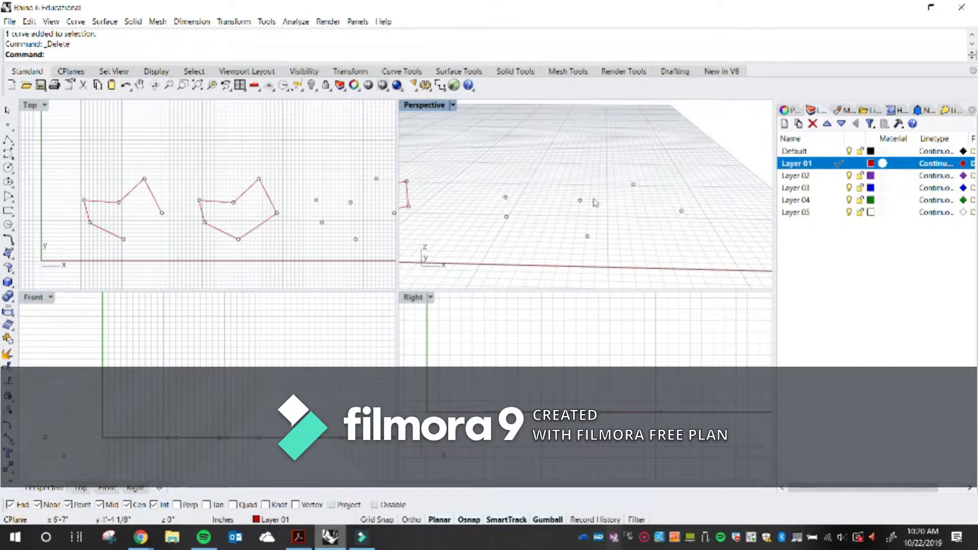
Drag several copied points vertically with the gumball, undoing two unwanted moves
right_drag(516, 176, 502, 177)
drag(484, 180, 515, 210)
mouse_move(509, 213)
right_down()
mouse_move(509, 196)
mouse_move(518, 213)
right_up()
drag(501, 205, 500, 160)
right_drag(529, 209, 506, 206)
drag(510, 194, 505, 146)
right_drag(536, 201, 607, 198)
click(676, 151)
right_drag(674, 150, 583, 224)
key(ctrl+z)
click(564, 186)
right_drag(564, 186, 524, 236)
key(ctrl+z)
click(509, 236)
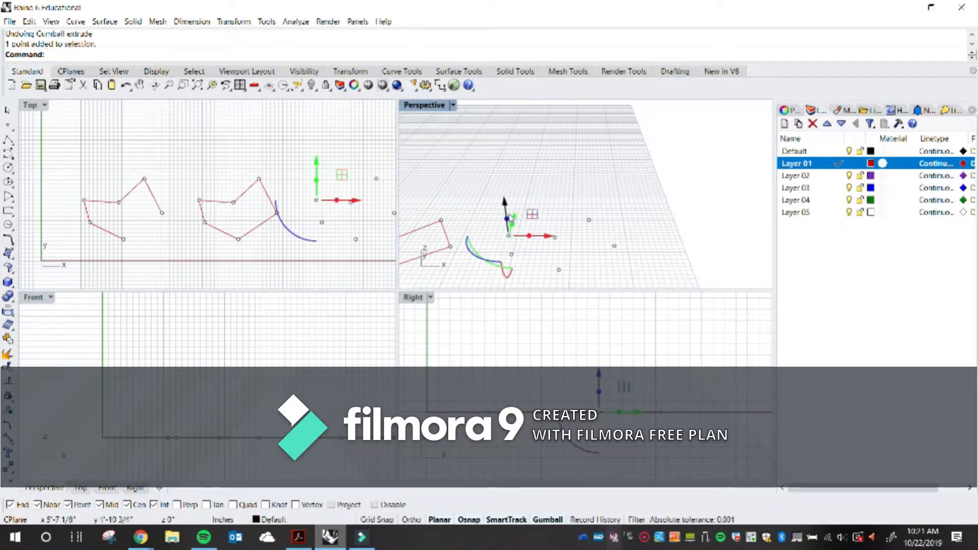
Raise the remaining copied points to varied heights with the gumball
drag(507, 211, 499, 154)
click(579, 161)
right_drag(537, 214, 610, 224)
scroll(610, 224, up, 4)
drag(615, 221, 595, 125)
drag(557, 204, 570, 164)
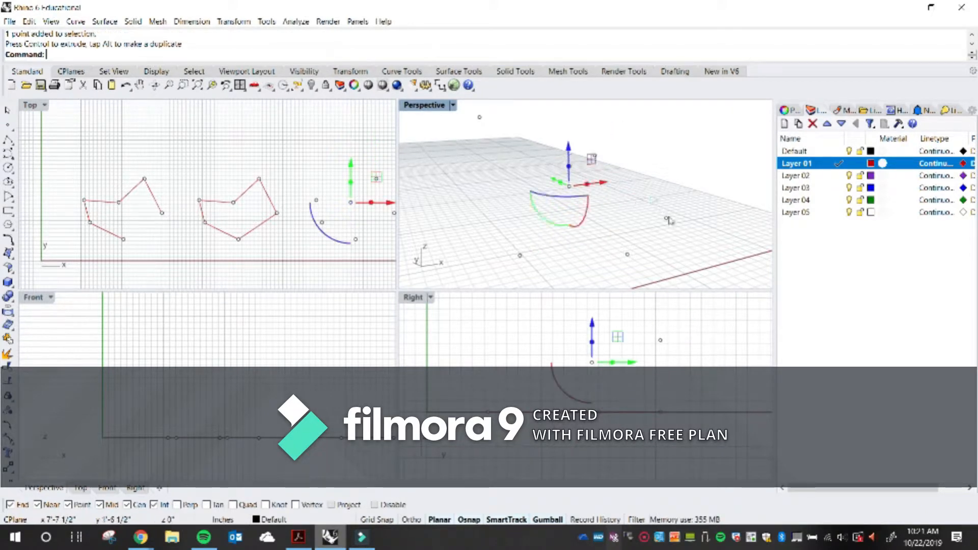
click(667, 218)
drag(671, 188, 671, 136)
click(628, 254)
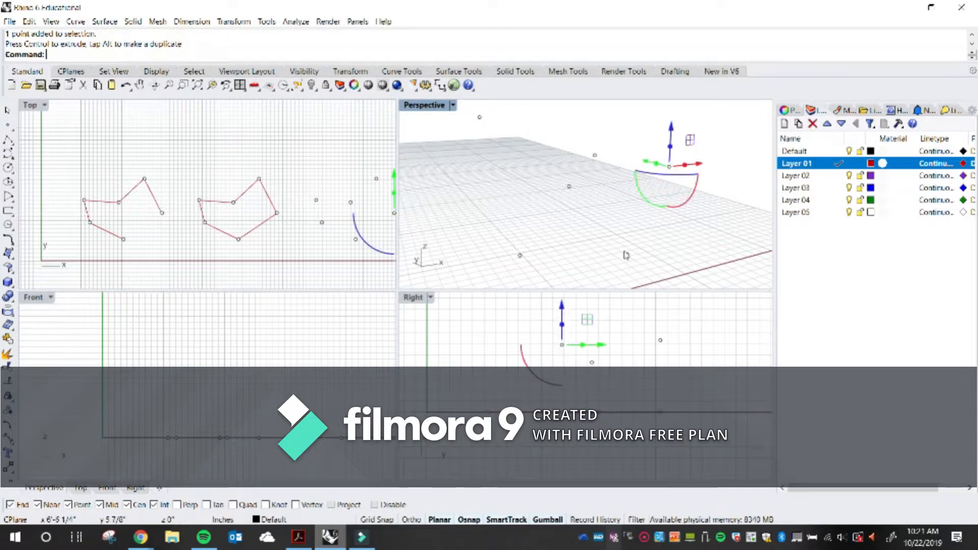
drag(629, 228, 628, 189)
click(603, 213)
right_drag(589, 234, 538, 219)
Turn the viewport grid off and back on with the Grid command's ShowGrid option
text(Grid)
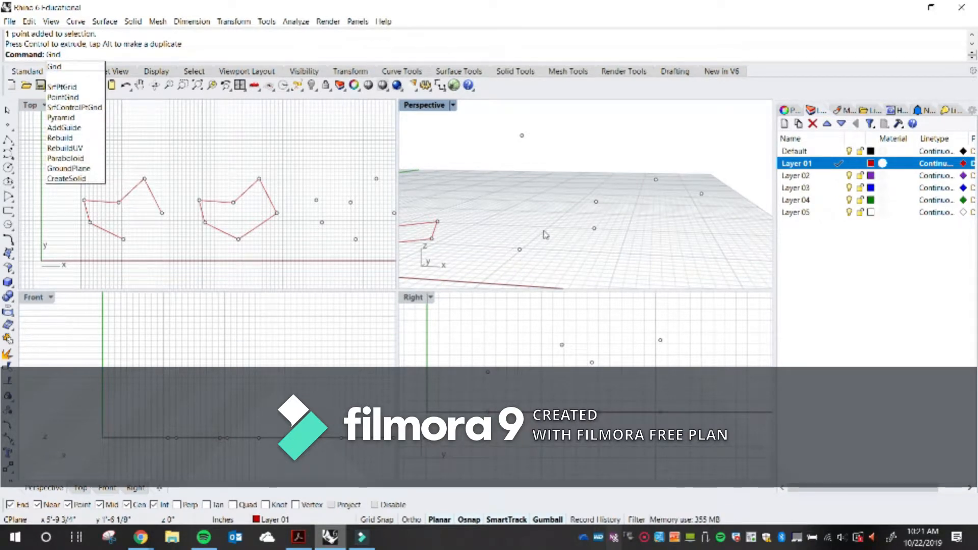
key(Return)
click(364, 54)
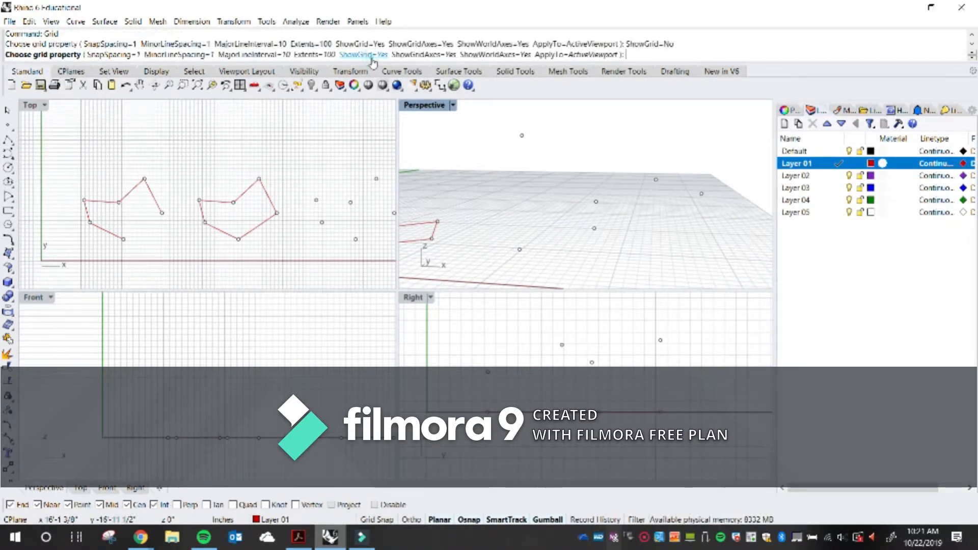
right_drag(519, 202, 656, 189)
key(Return)
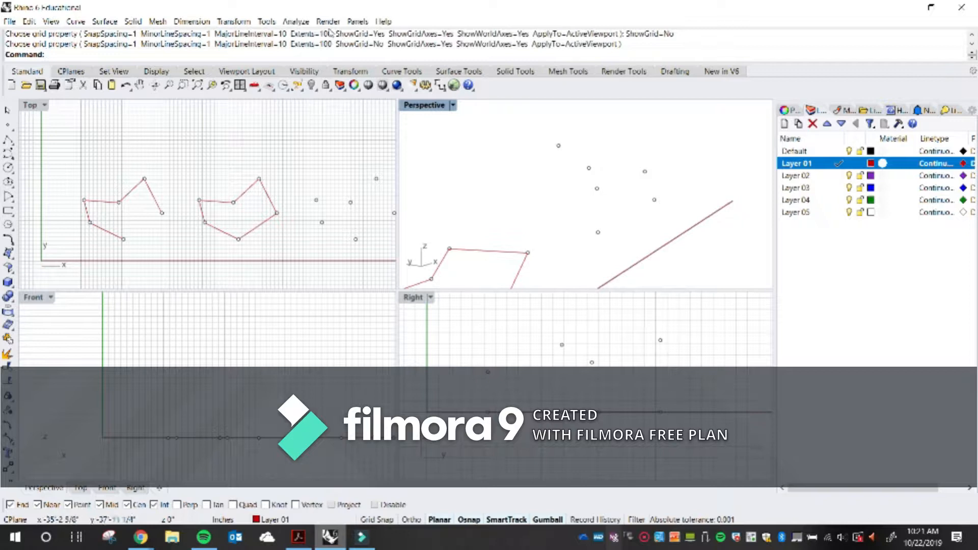
click(366, 43)
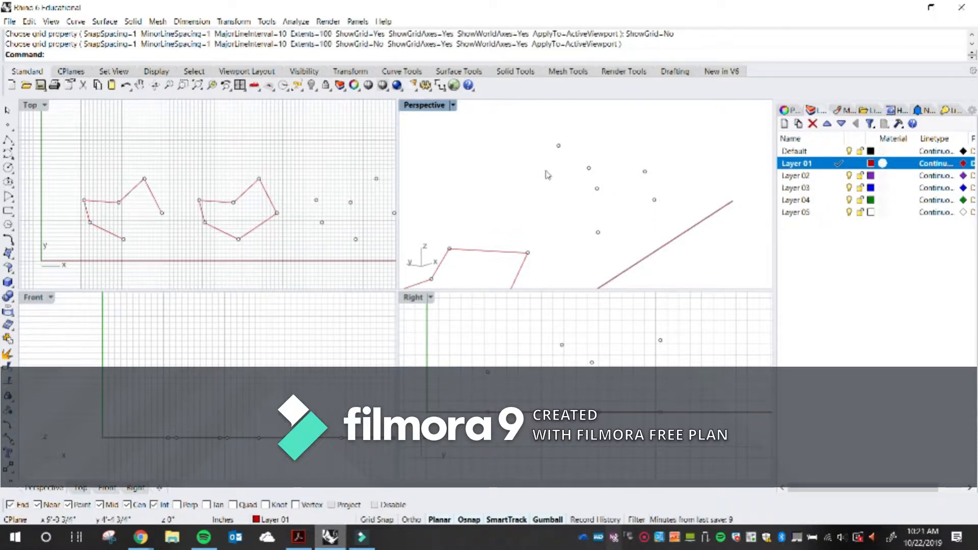
key(Return)
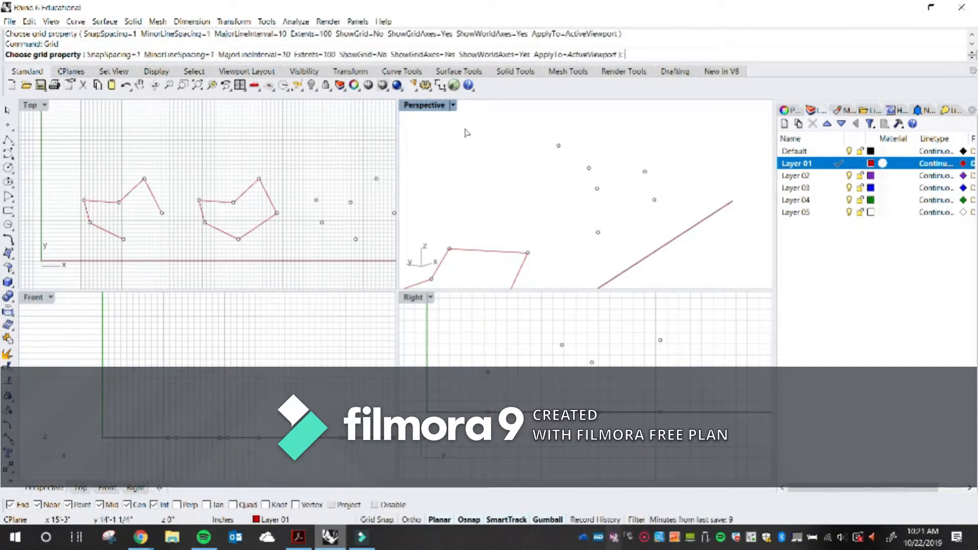
click(368, 56)
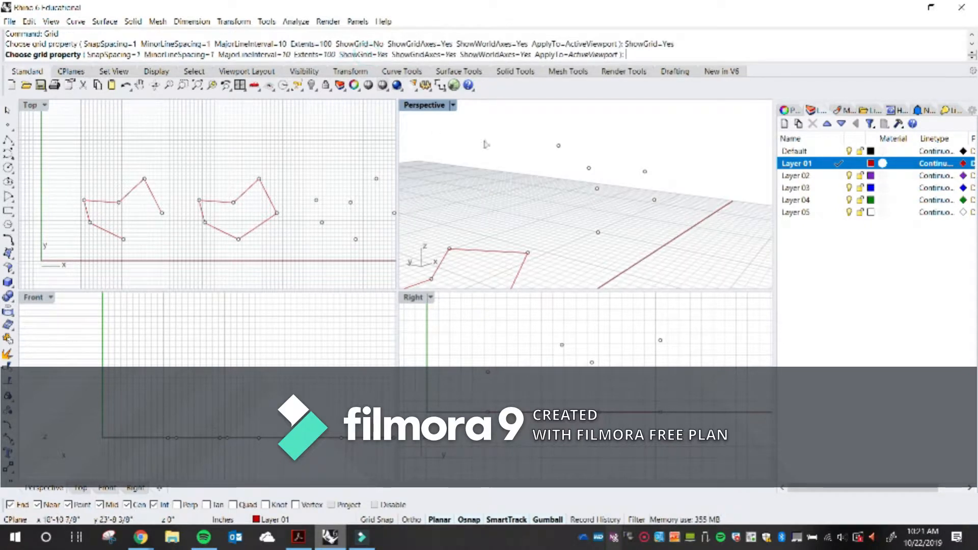
key(Return)
Draw a closed polyline through the six raised points
right_drag(621, 218, 600, 253)
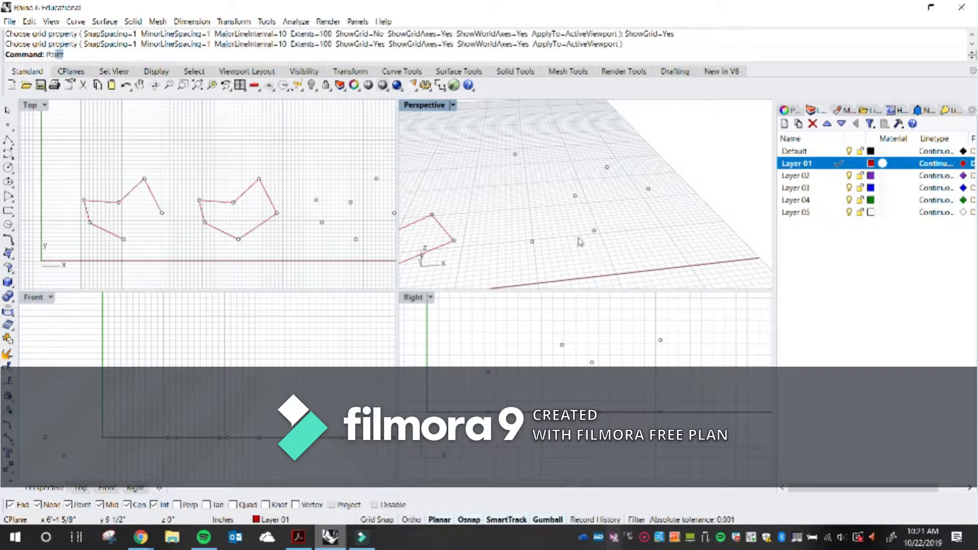
key(Return)
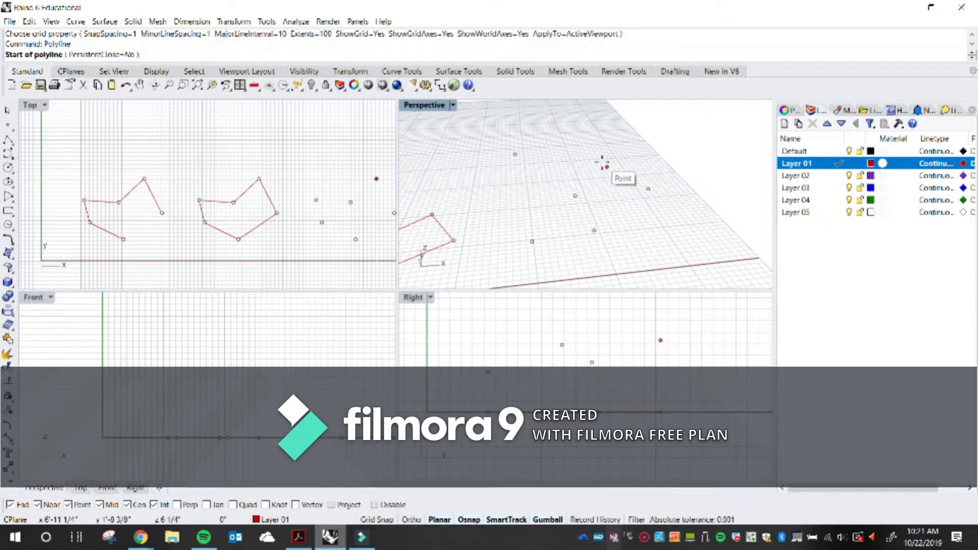
click(607, 166)
click(579, 204)
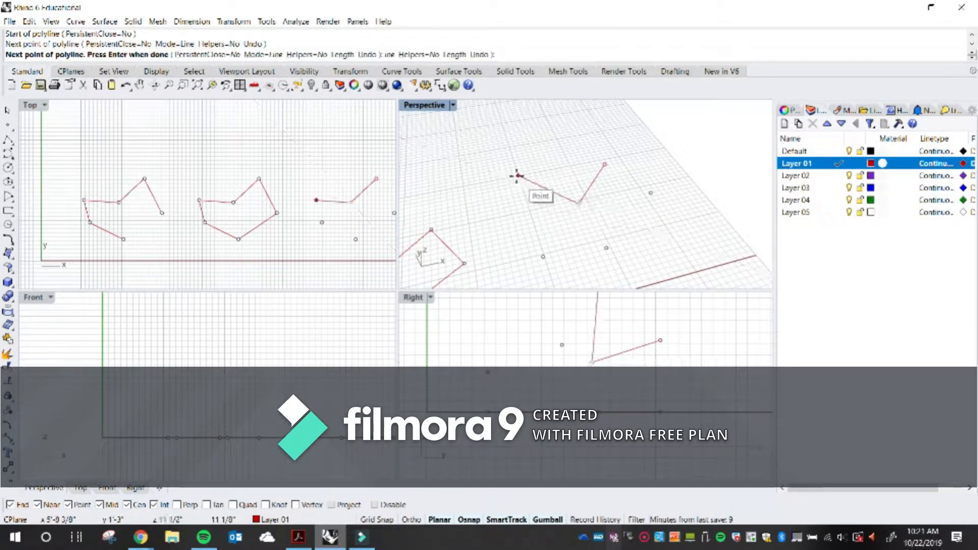
click(518, 176)
click(543, 256)
click(606, 248)
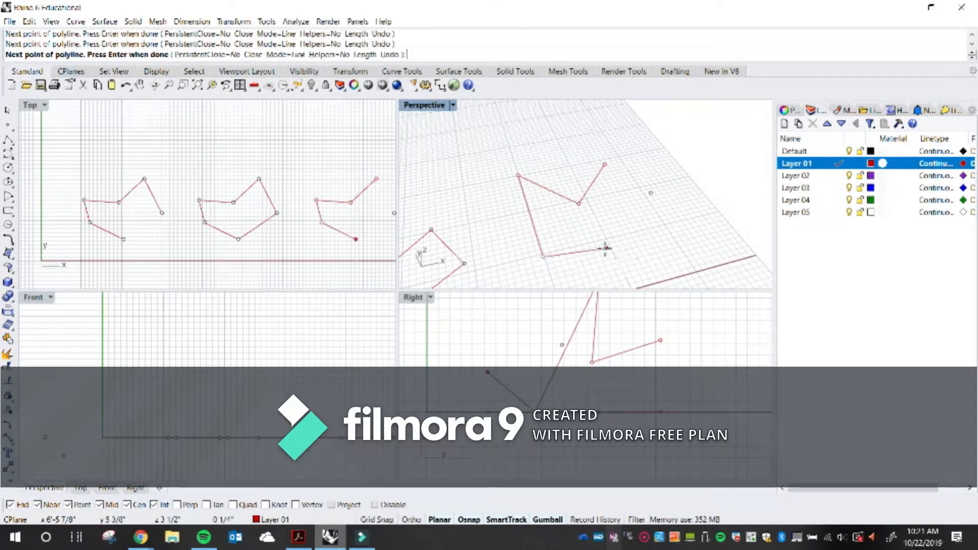
click(650, 193)
text(c)
key(Return)
Examine the shapes from the Top and Perspective views
right_drag(636, 214, 630, 249)
scroll(275, 213, down, 4)
right_drag(292, 218, 114, 225)
double_click(31, 105)
scroll(372, 197, up, 5)
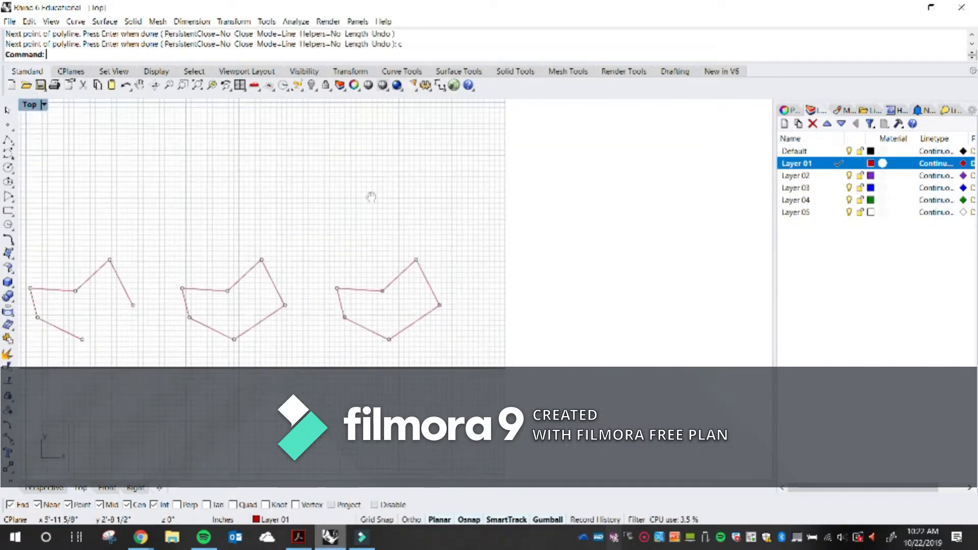
right_drag(524, 233, 552, 229)
right_drag(527, 260, 557, 202)
scroll(517, 164, up, 2)
scroll(499, 209, up, 2)
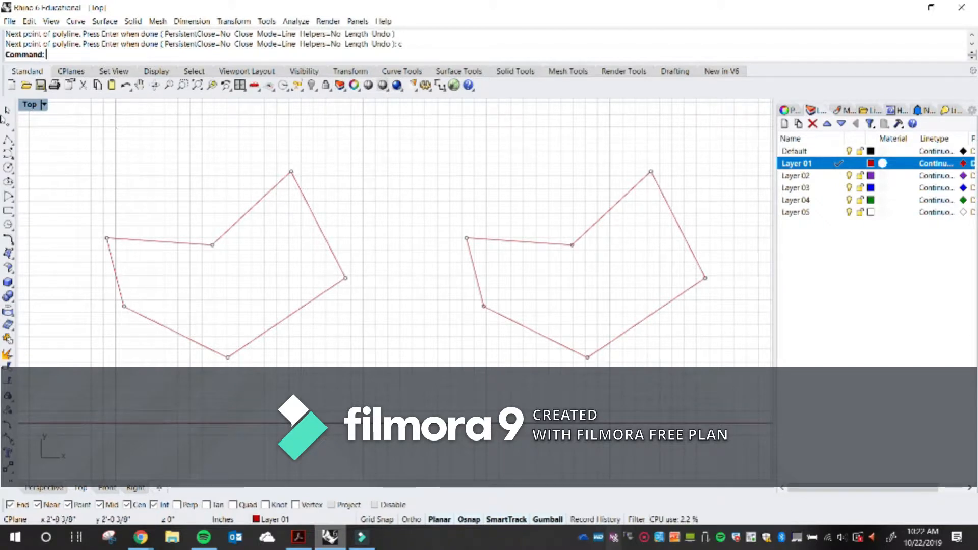
double_click(34, 105)
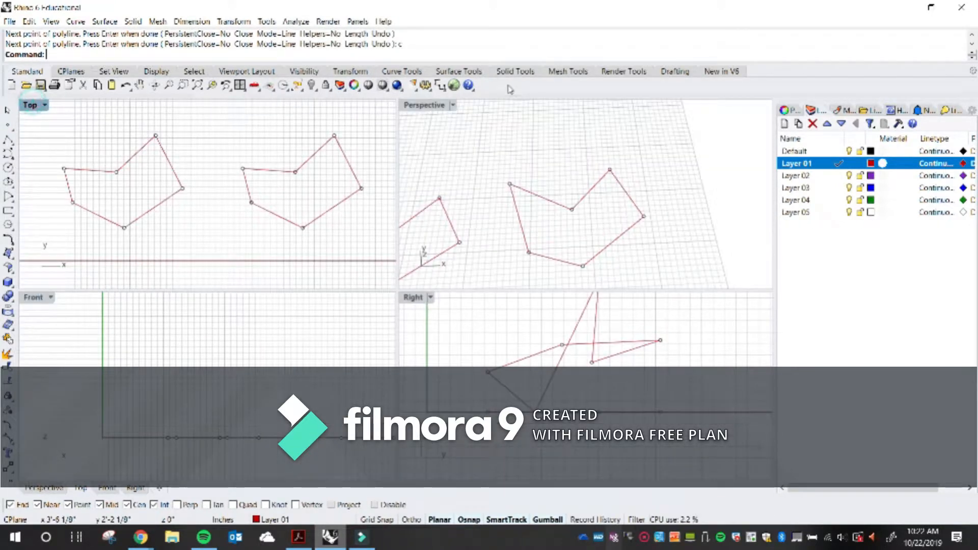
double_click(415, 107)
scroll(430, 219, down, 5)
right_drag(451, 248, 414, 300)
scroll(479, 292, up, 6)
scroll(507, 303, down, 3)
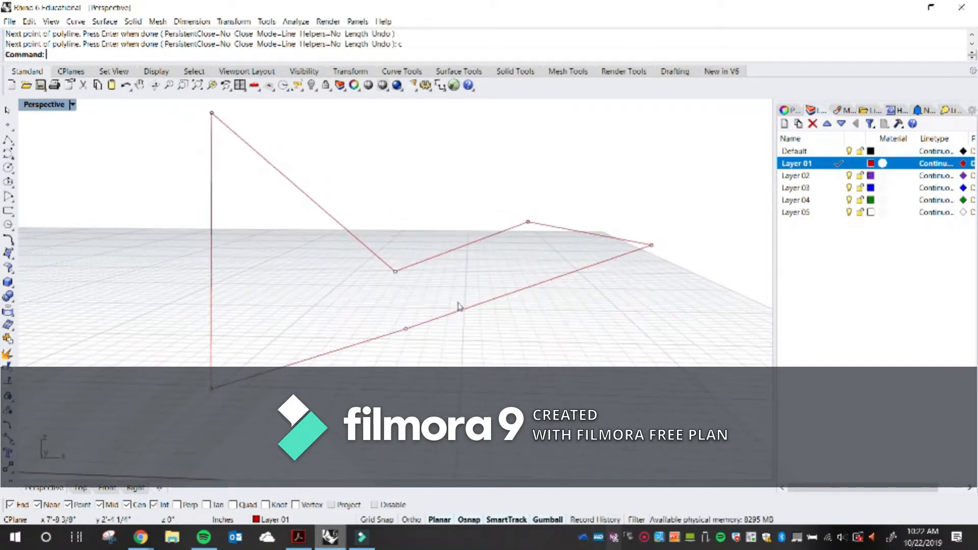
scroll(392, 292, down, 3)
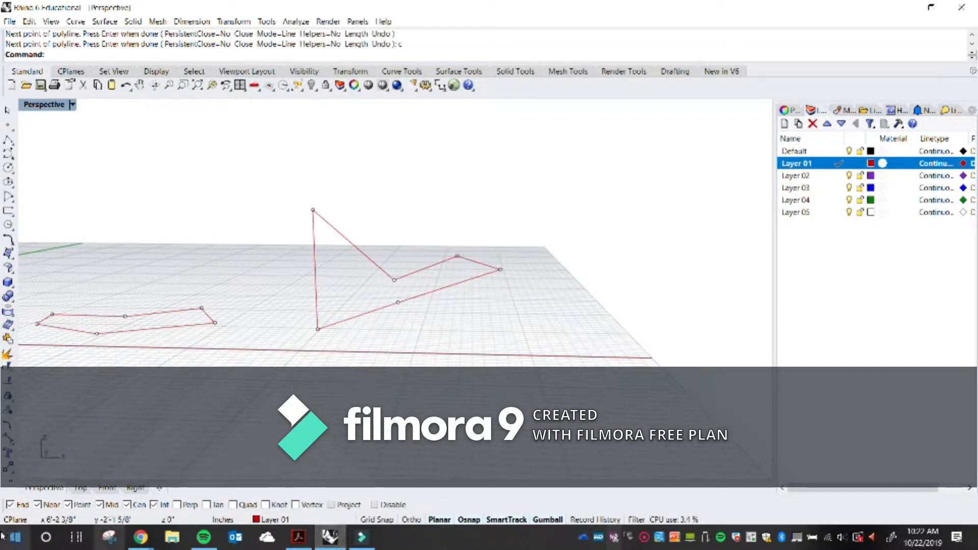
Copy the 3D closed polyline to a new spot further right
key(Return)
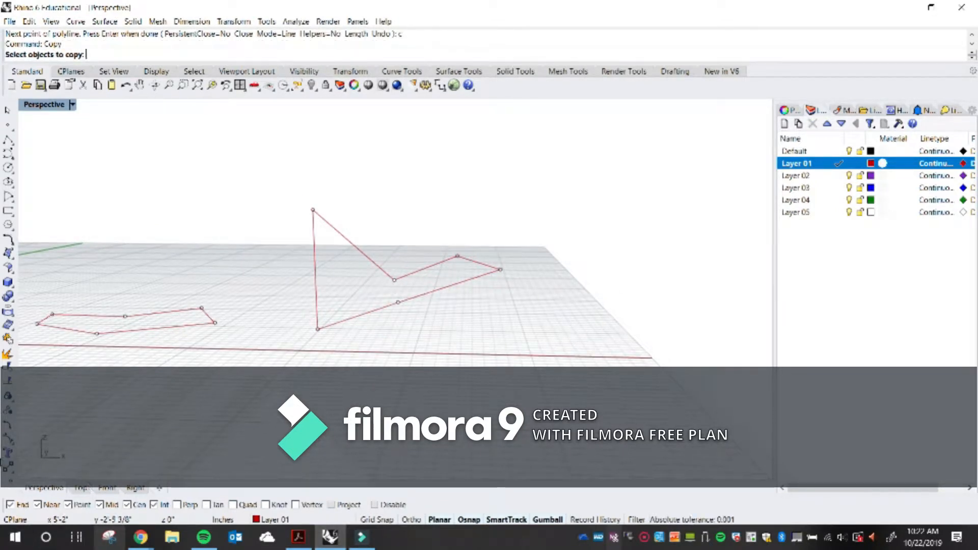
drag(573, 362, 286, 249)
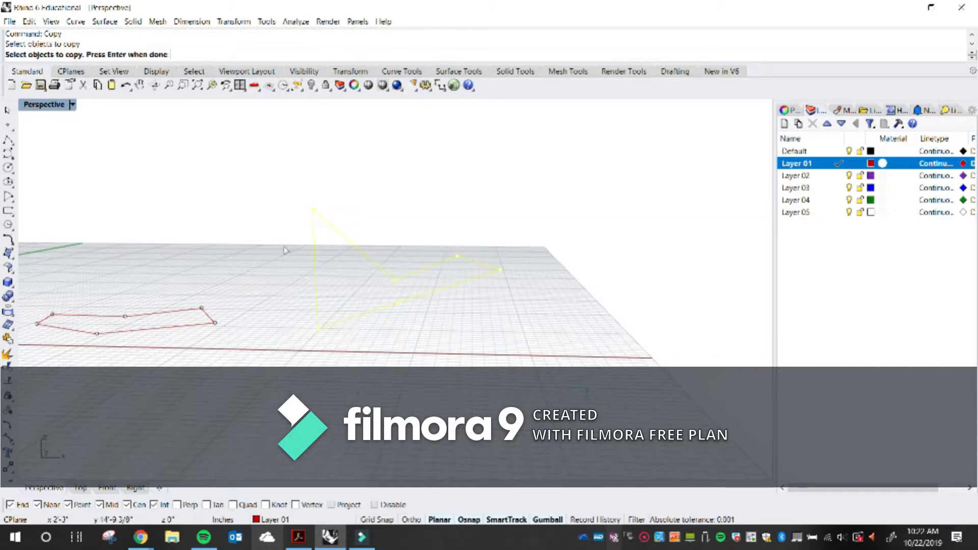
scroll(285, 250, down, 4)
key(Return)
click(332, 318)
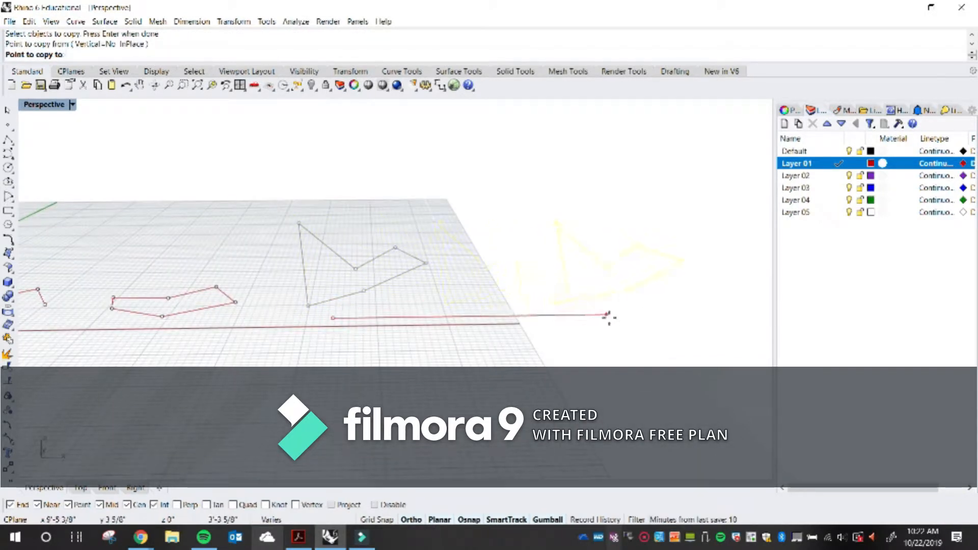
click(546, 317)
key(Return)
scroll(561, 323, up, 3)
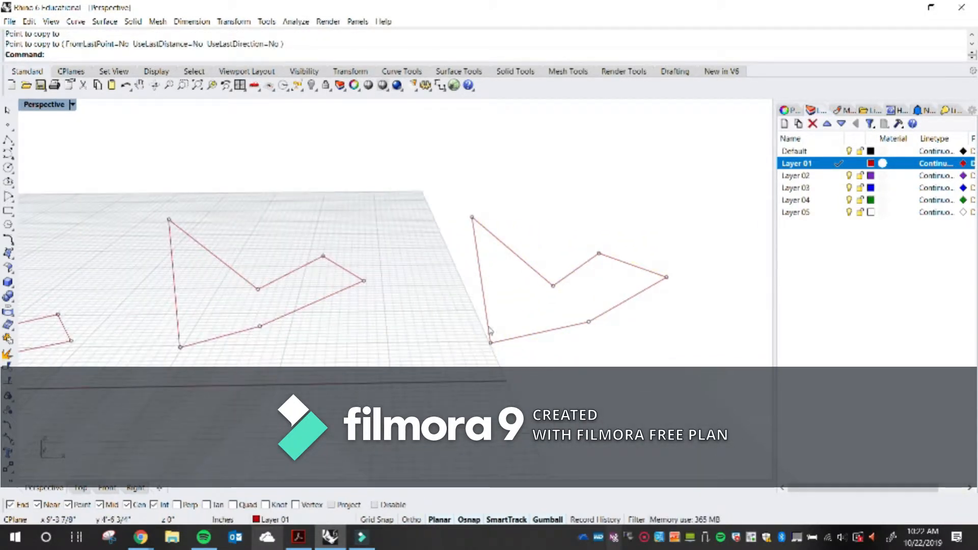
Examine the copied shapes by orbiting and zooming around them in the Perspective view
shift+right_drag(352, 346, 520, 323)
scroll(422, 343, down, 3)
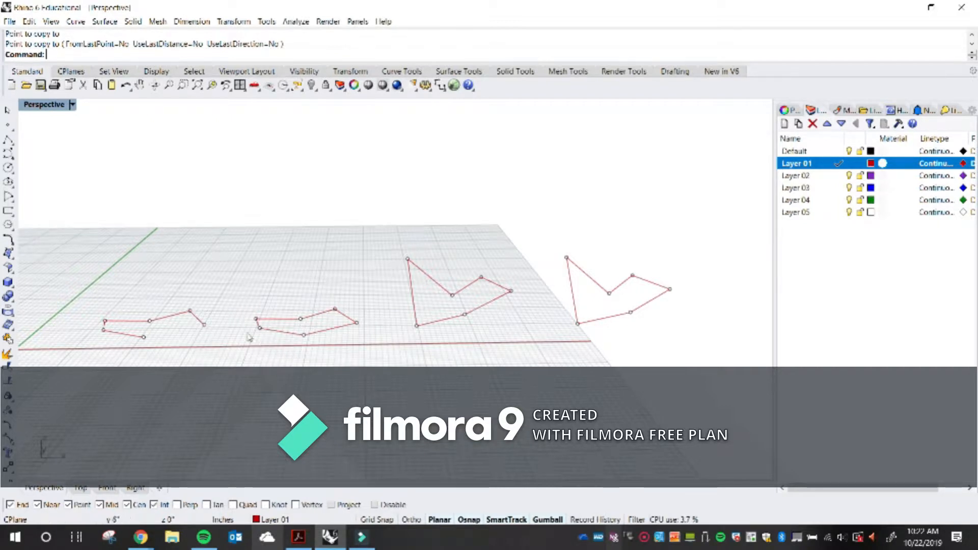
shift+right_drag(608, 315, 449, 306)
shift+right_drag(236, 316, 337, 306)
scroll(499, 262, up, 4)
right_drag(499, 261, 343, 331)
scroll(342, 332, up, 4)
shift+right_drag(227, 363, 342, 349)
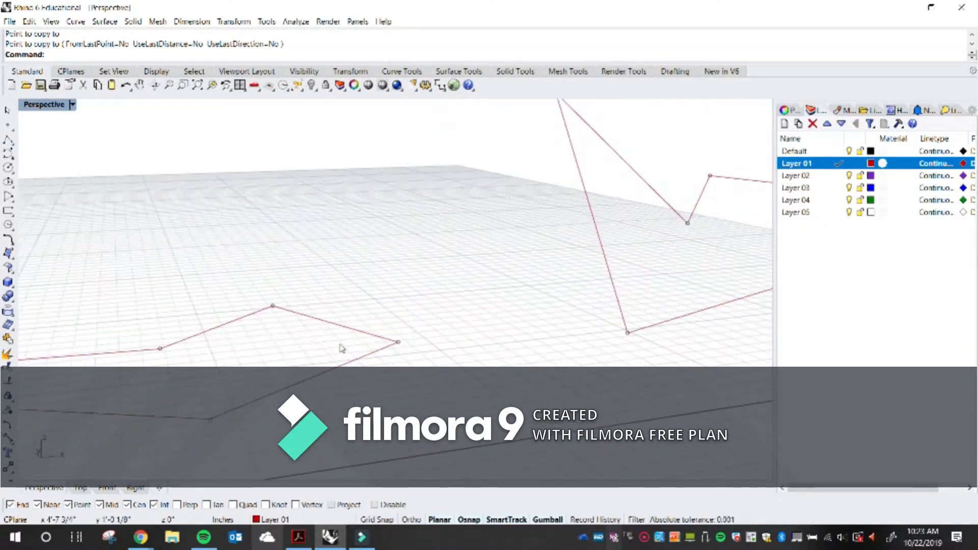
scroll(336, 341, down, 8)
shift+right_drag(501, 309, 298, 340)
scroll(468, 309, up, 9)
shift+right_drag(449, 330, 545, 336)
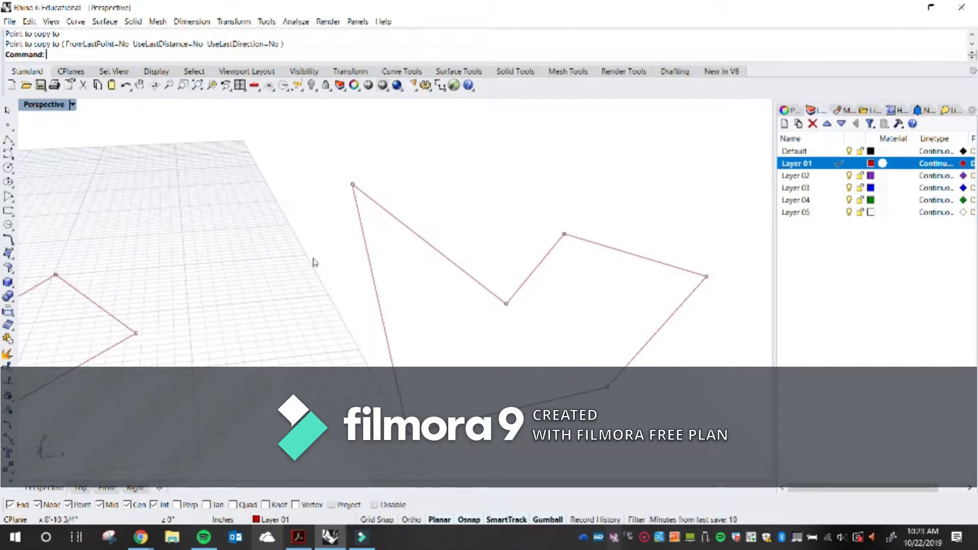
scroll(82, 201, down, 5)
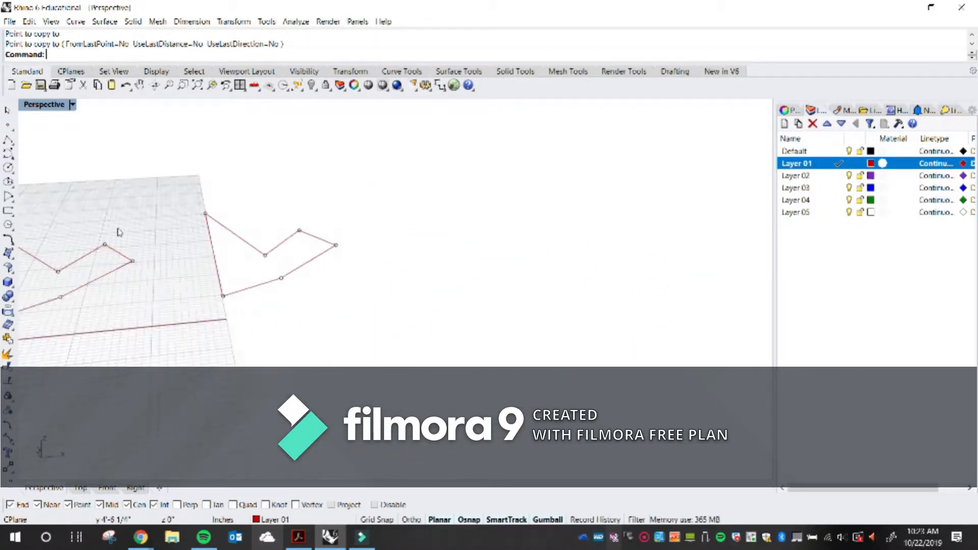
scroll(131, 222, up, 5)
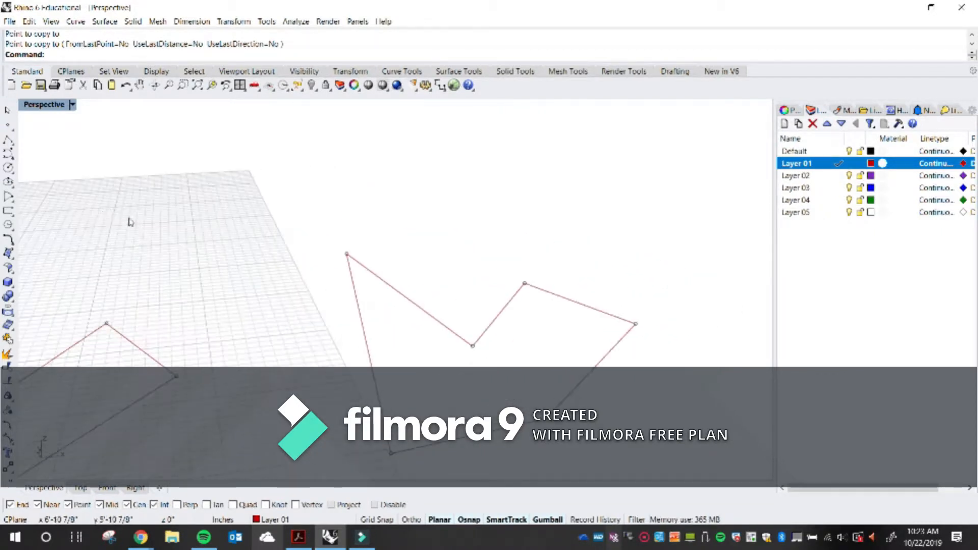
click(11, 258)
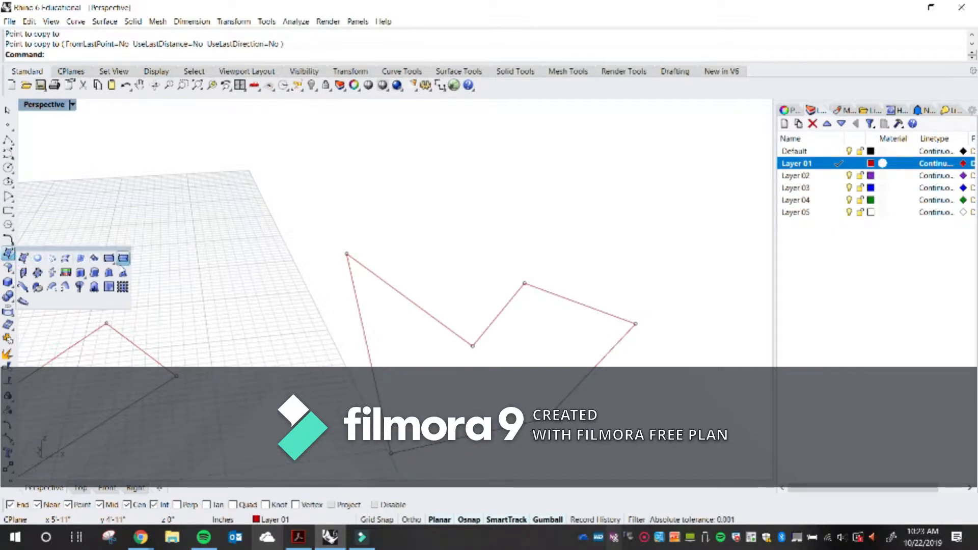
click(10, 257)
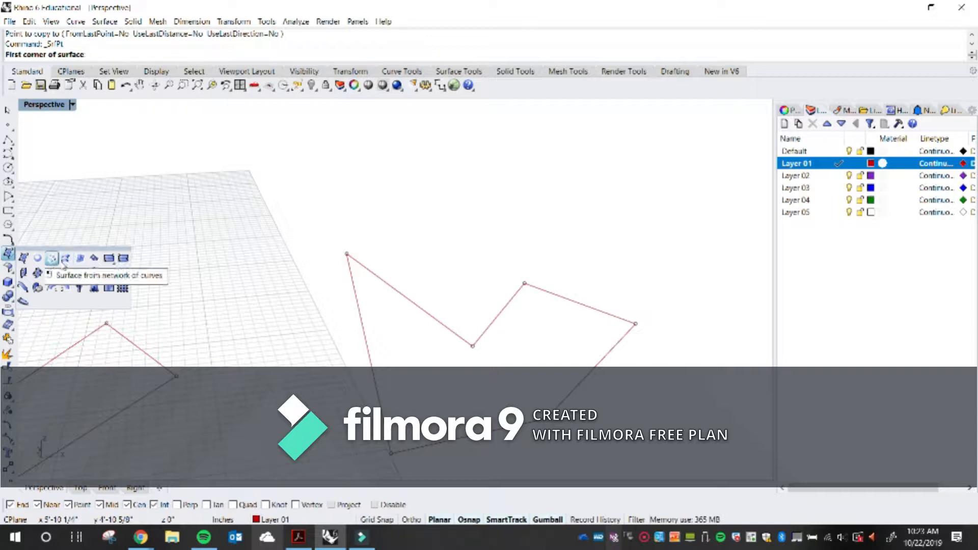
click(24, 259)
right_drag(428, 312, 457, 252)
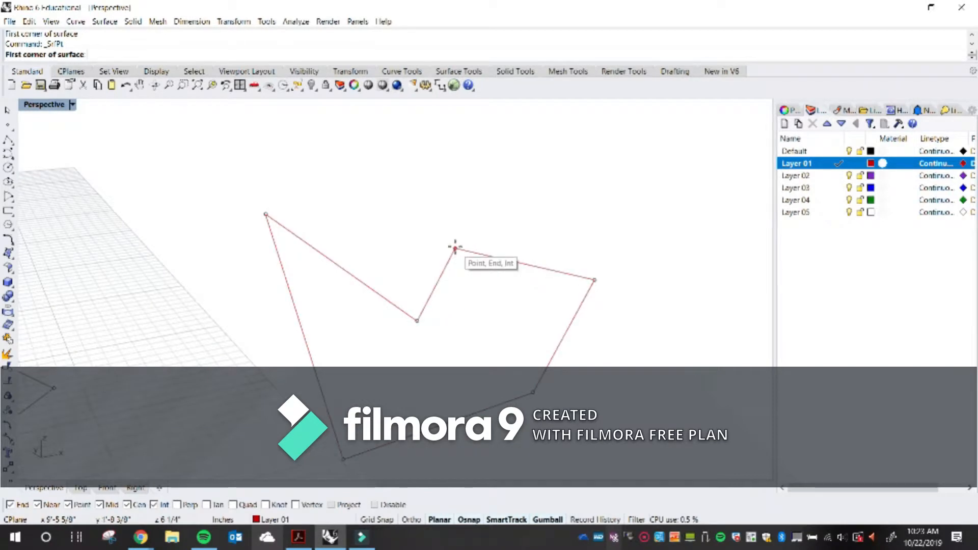
click(417, 320)
scroll(416, 320, down, 3)
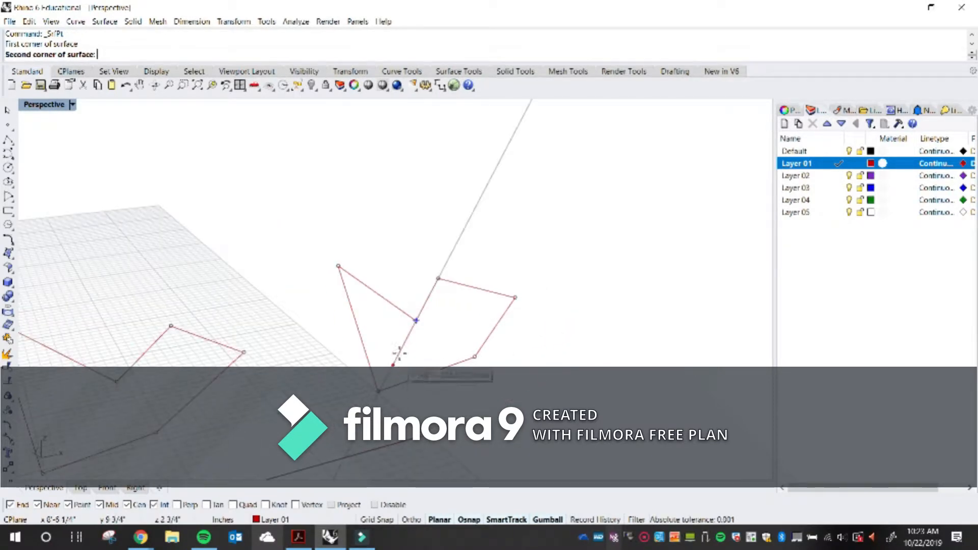
key(Escape)
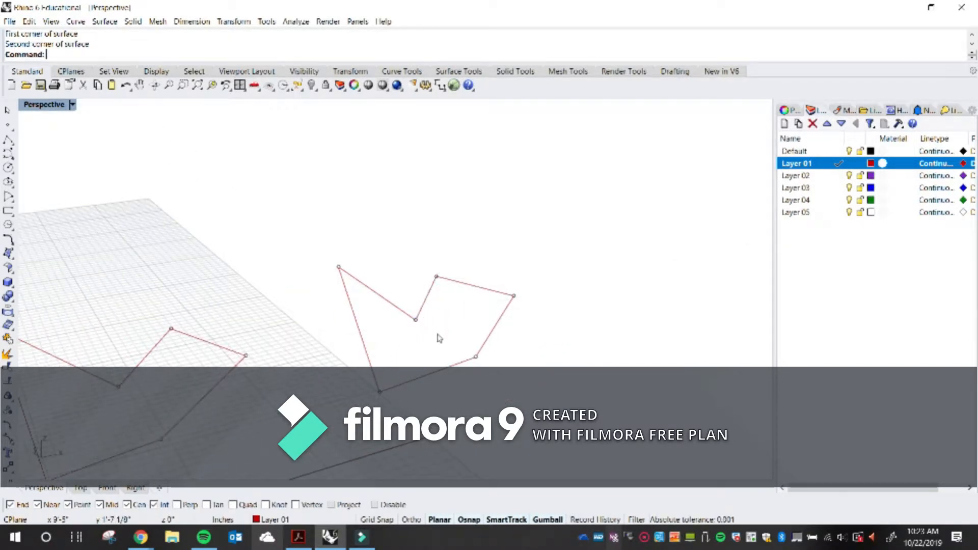
Make Layer 02 the current layer
click(839, 175)
scroll(430, 329, up, 3)
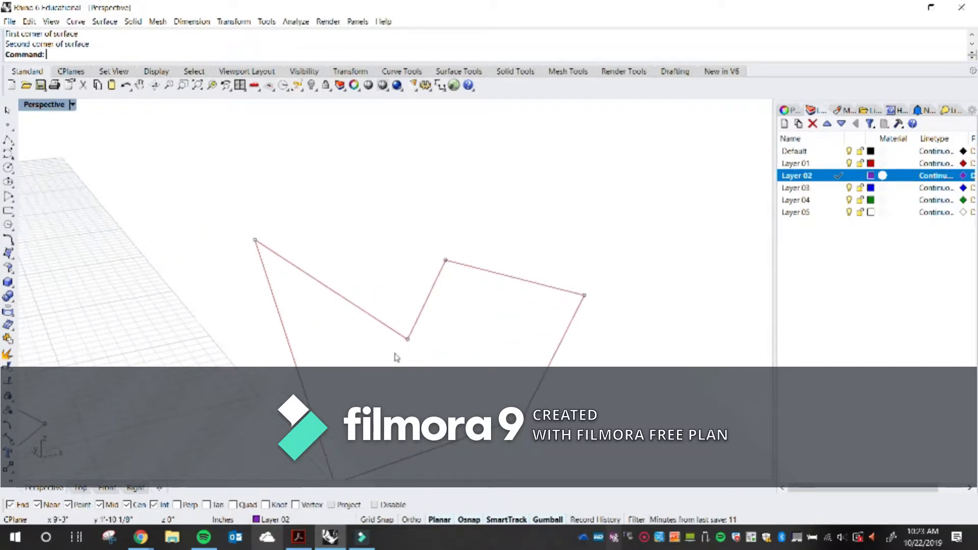
click(11, 261)
click(24, 258)
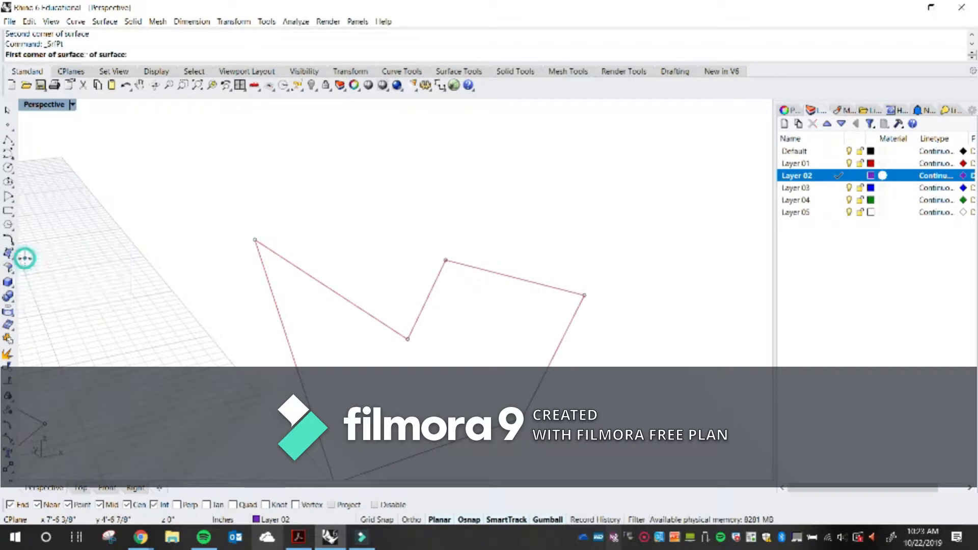
key(Escape)
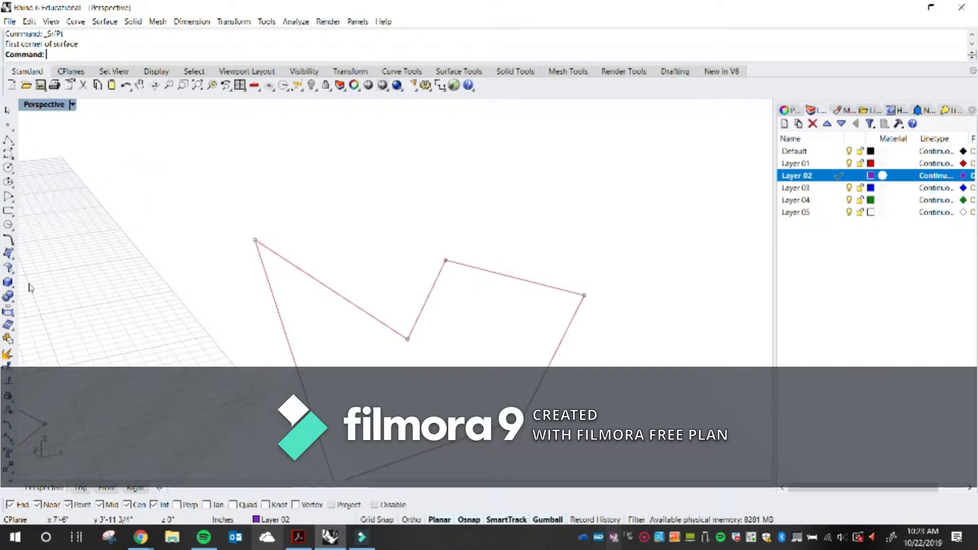
Run SrfPt and create a triangular surface from three corner points of the raised closed polyline
text(S)
text(e)
text(fP)
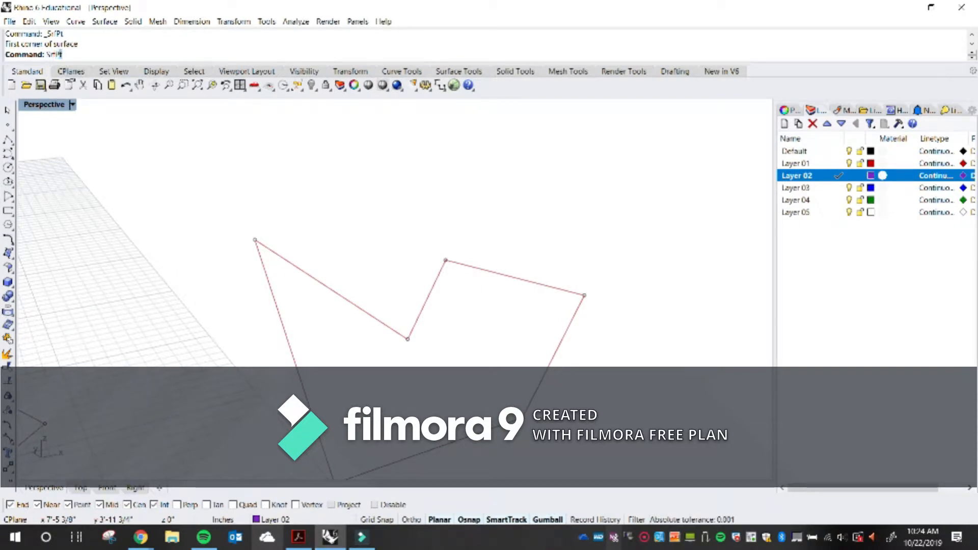
text(t)
key(Return)
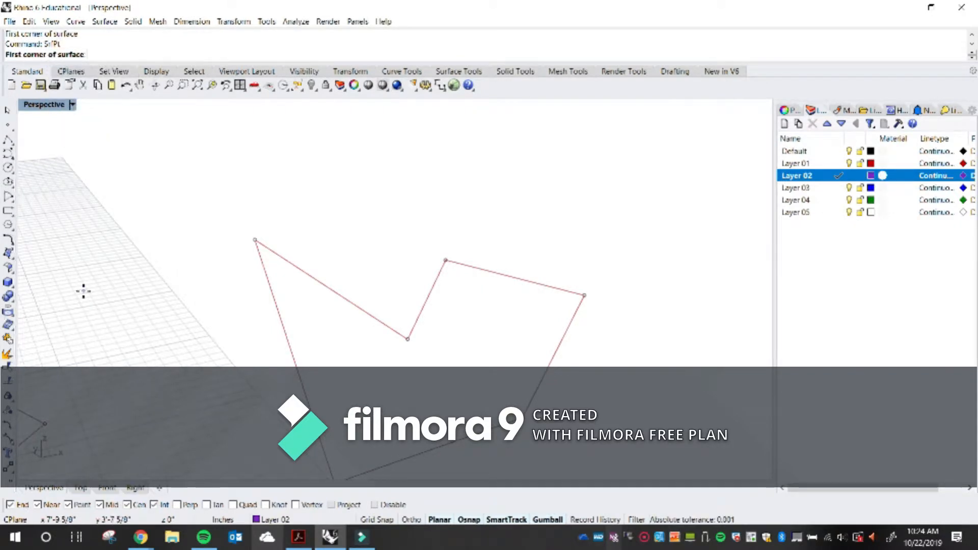
scroll(236, 287, down, 1)
scroll(236, 289, down, 2)
scroll(288, 368, up, 2)
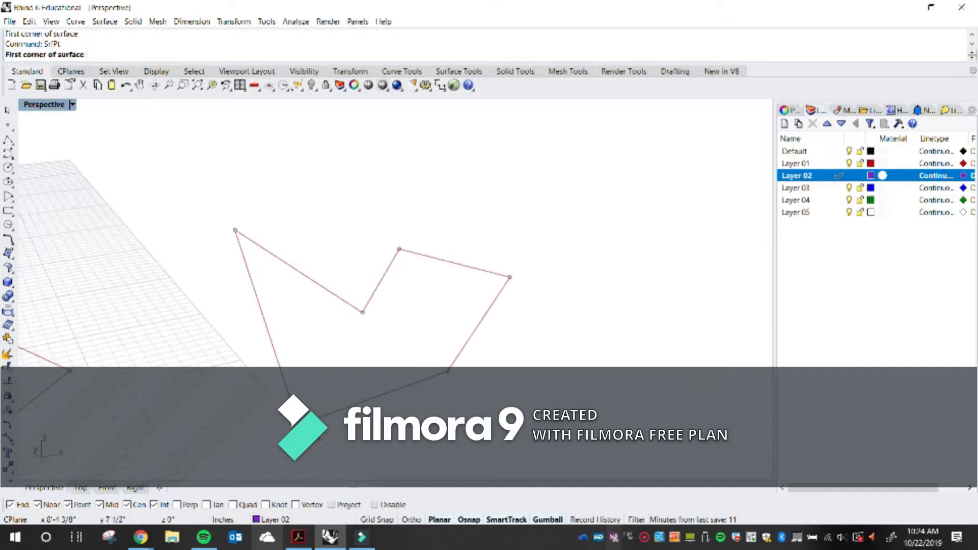
click(290, 397)
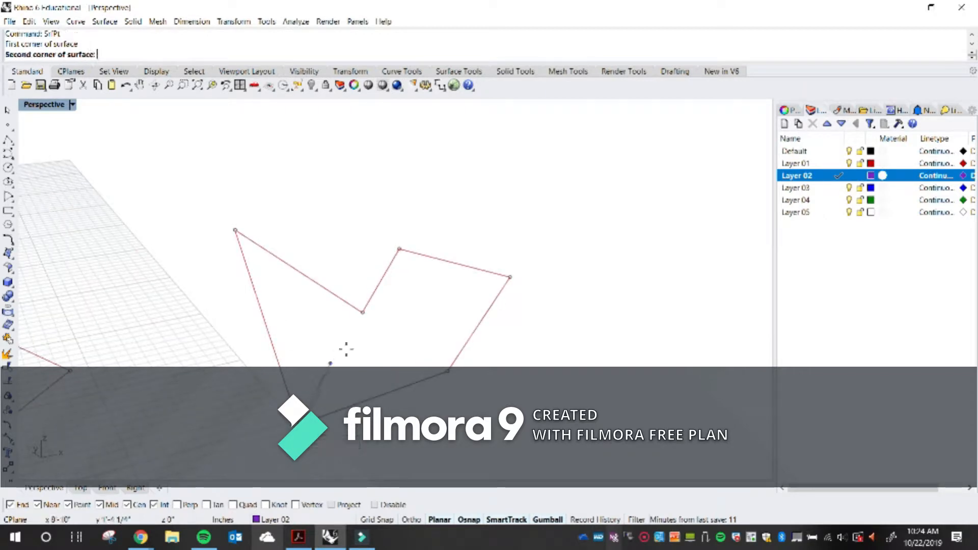
click(362, 312)
click(235, 231)
click(302, 258)
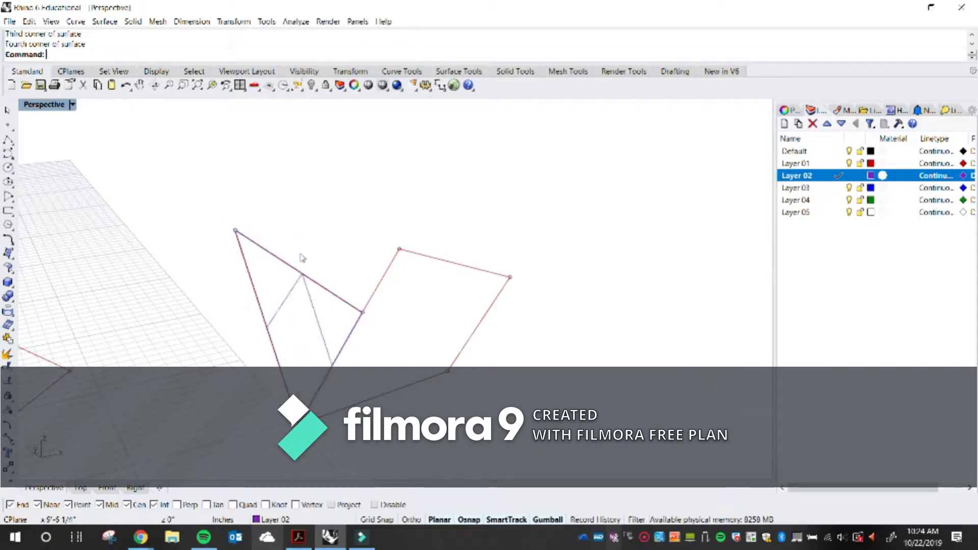
Switch the Perspective viewport to Shaded display to view the new surface
click(72, 105)
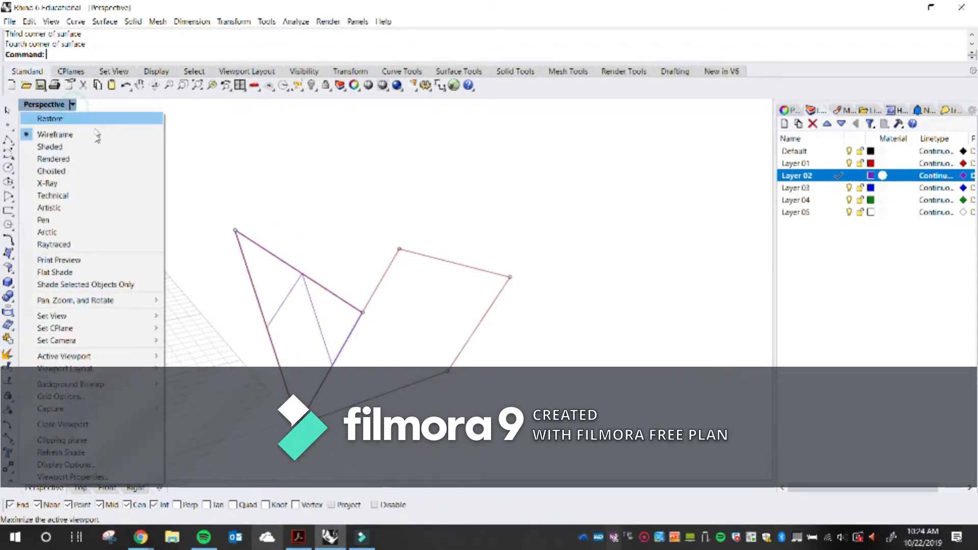
click(56, 146)
mouse_move(240, 305)
right_down()
mouse_move(331, 276)
mouse_move(328, 266)
mouse_move(186, 280)
mouse_move(283, 319)
right_up()
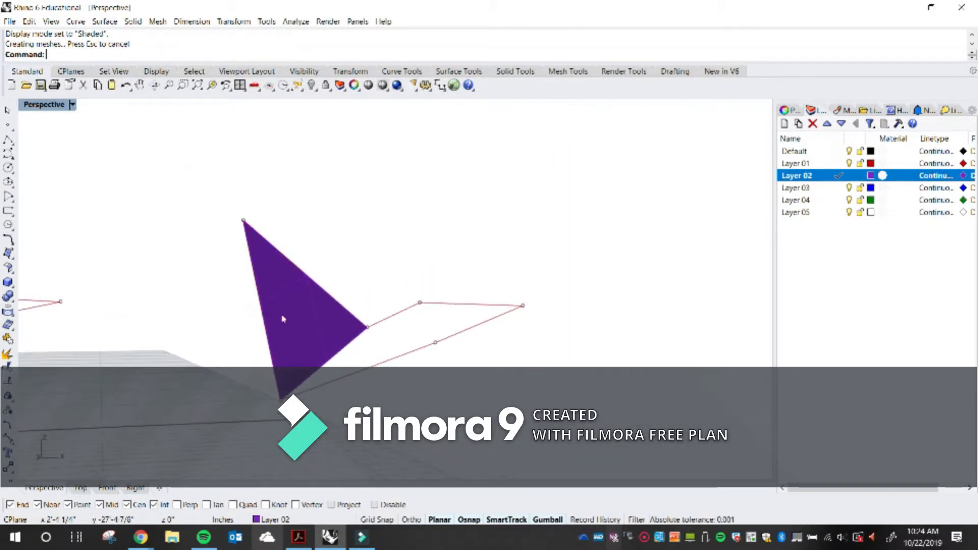
right_drag(322, 352, 337, 359)
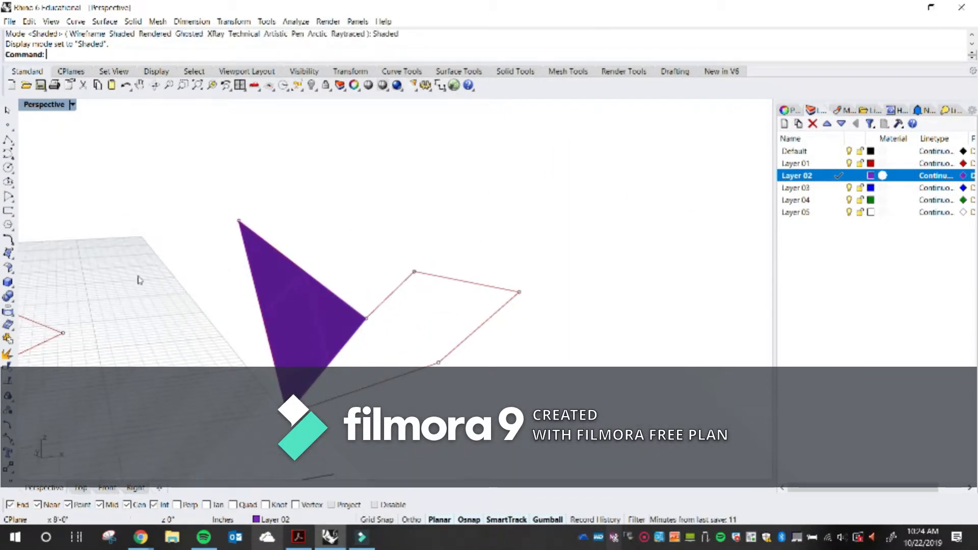
Start the Surface from 3 or 4 corner points command again for the next face
click(12, 261)
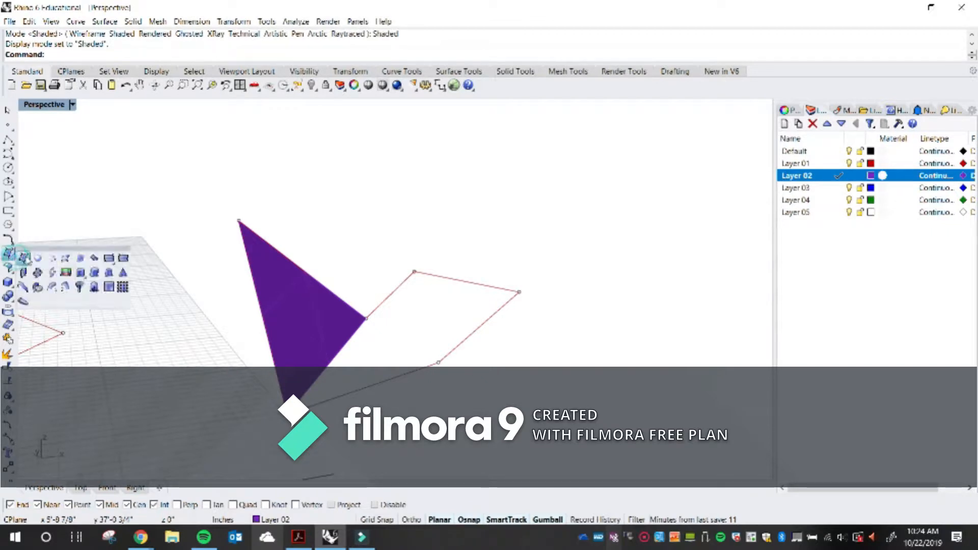
click(22, 251)
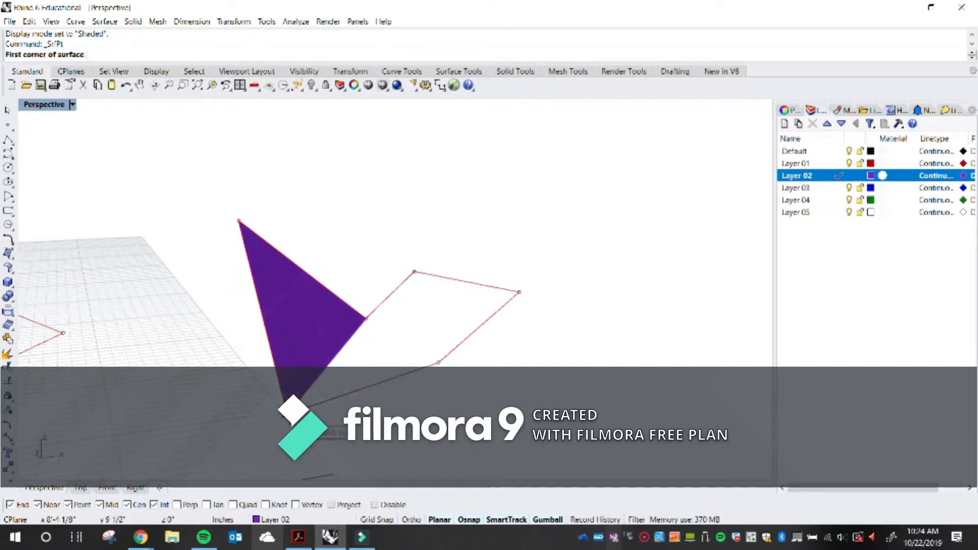
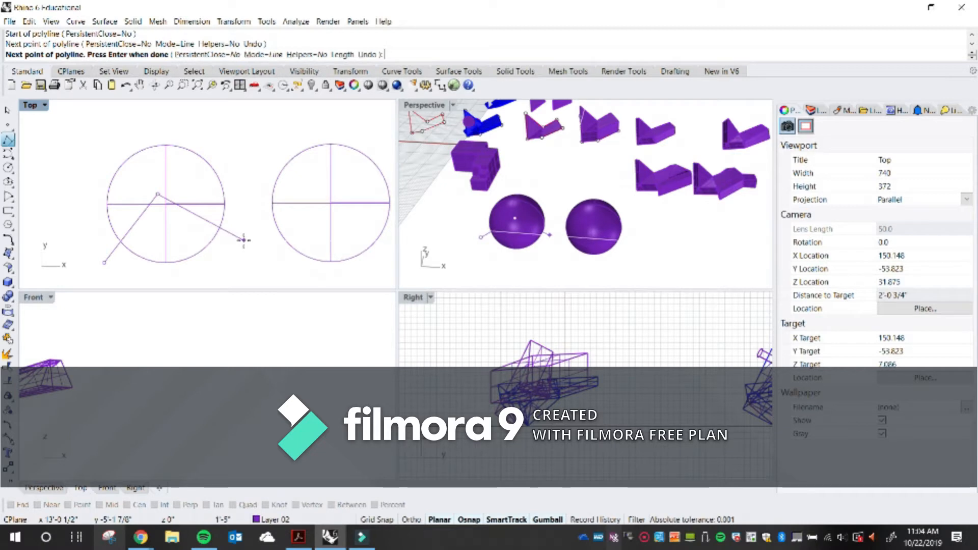
Finish the polyline across the left sphere and extrude it upward with the gumball into a folded vertical surface
key(Return)
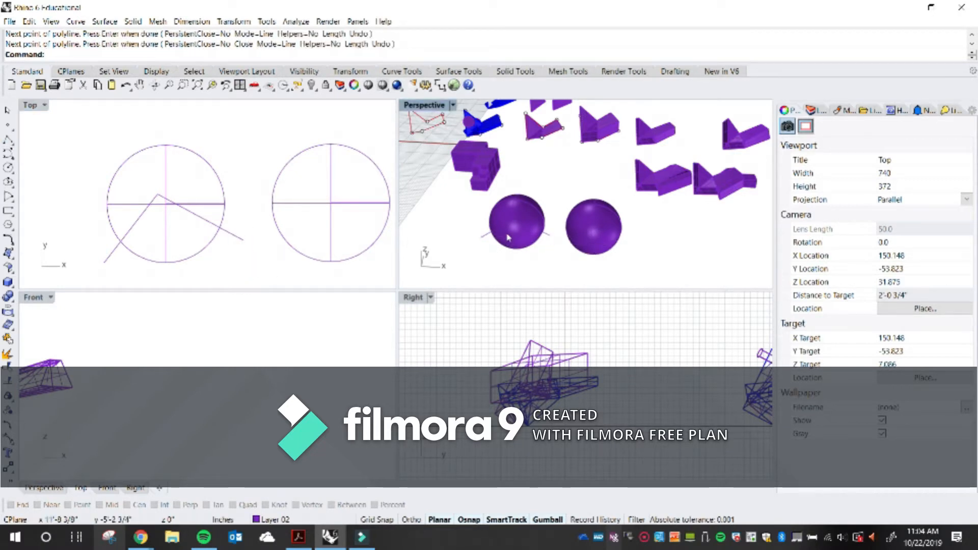
scroll(508, 238, up, 6)
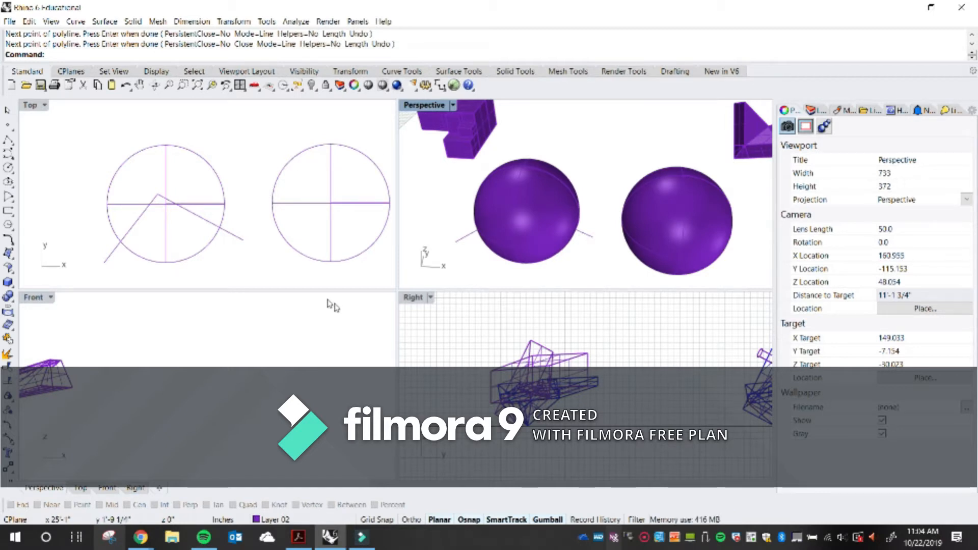
right_drag(483, 251, 517, 228)
shift+right_drag(550, 201, 480, 255)
click(468, 249)
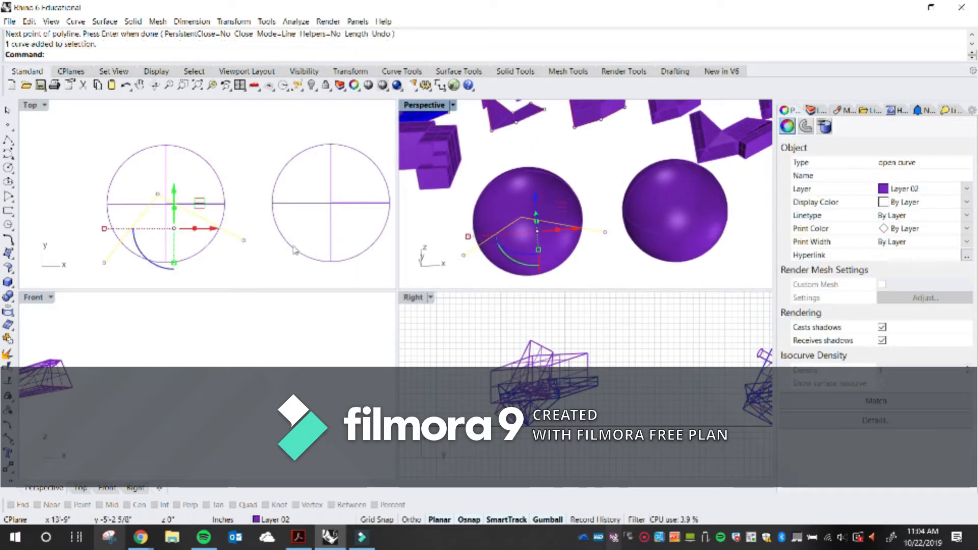
scroll(528, 202, down, 6)
scroll(285, 368, down, 16)
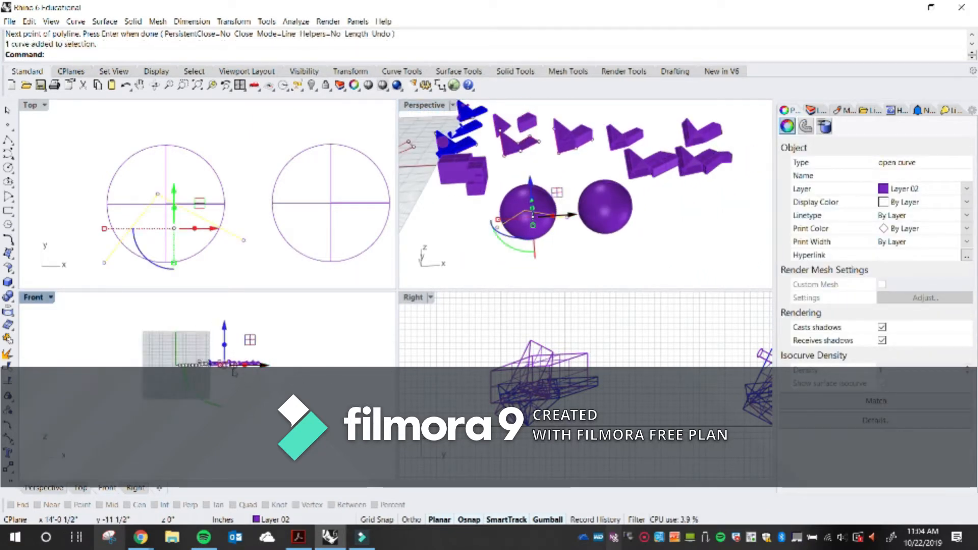
scroll(234, 373, up, 10)
right_drag(229, 366, 229, 363)
drag(203, 361, 203, 426)
click(623, 274)
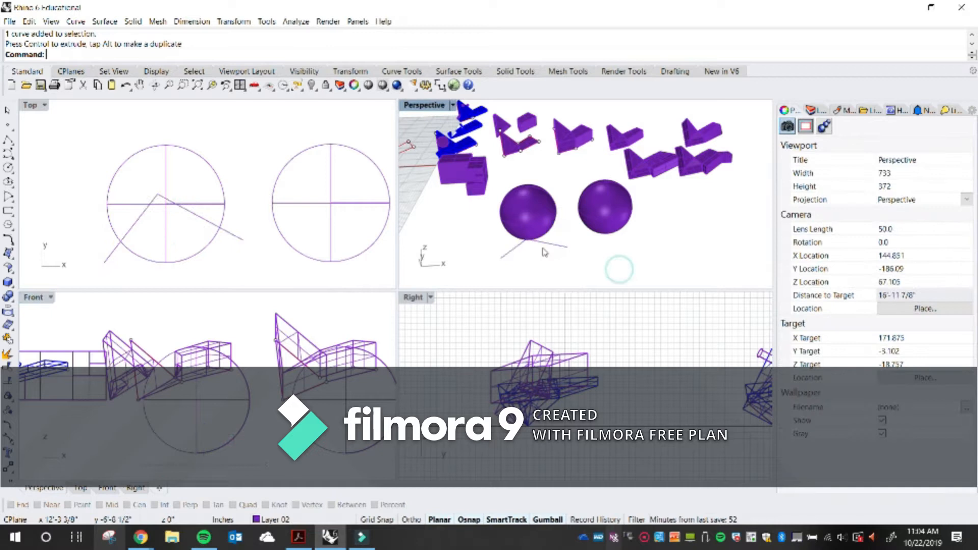
click(552, 244)
drag(534, 222, 532, 140)
scroll(648, 251, up, 2)
click(663, 262)
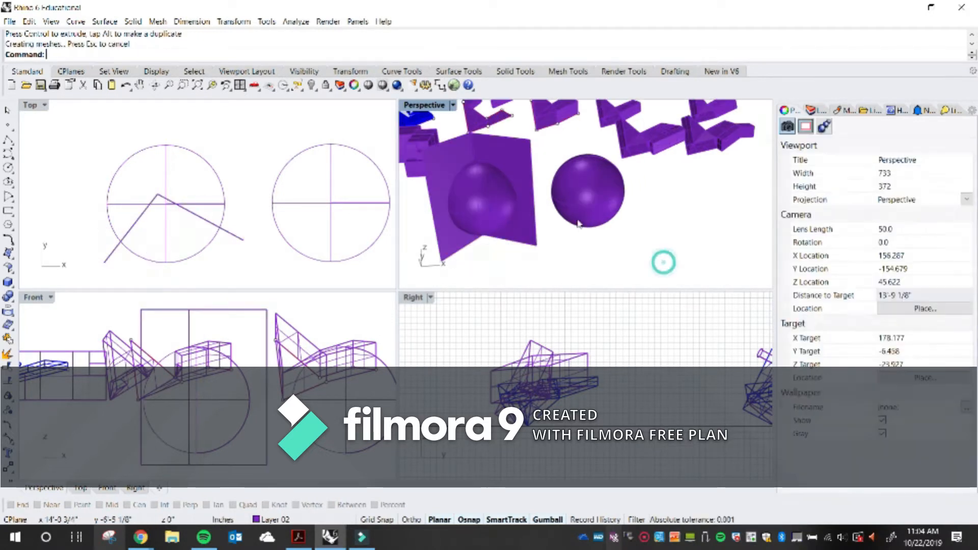
Move the folded surface onto Layer 03
click(518, 162)
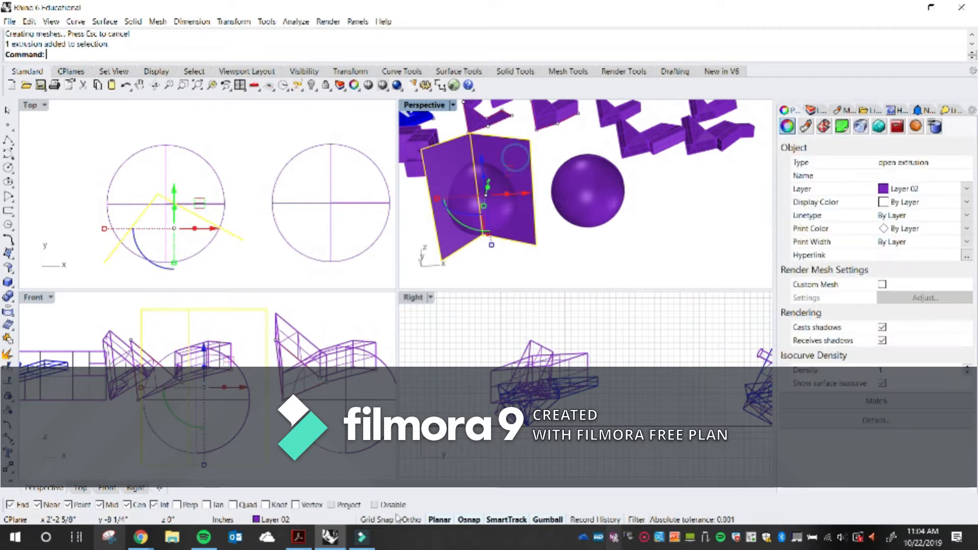
click(320, 521)
click(305, 486)
click(602, 236)
shift+right_drag(572, 207, 535, 240)
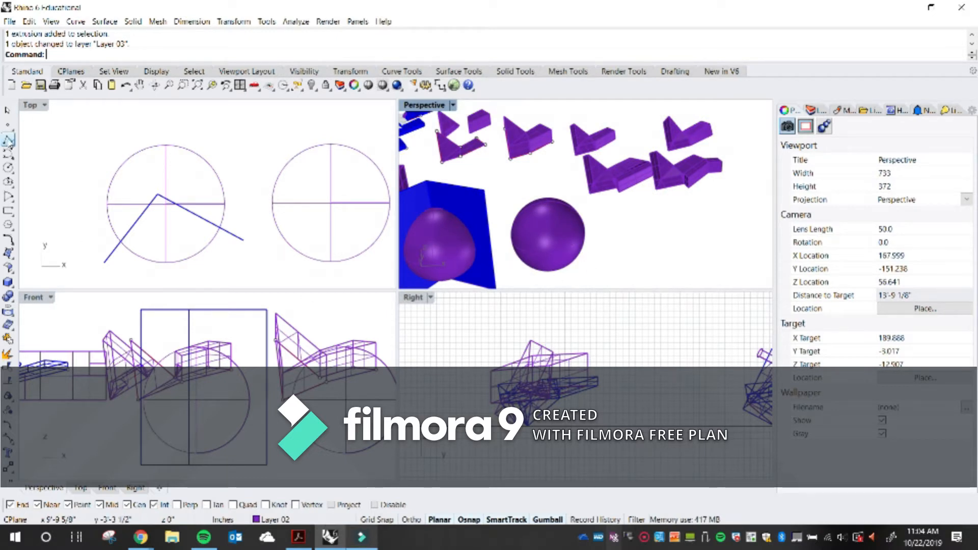
Make Layer 03 the current layer
click(7, 141)
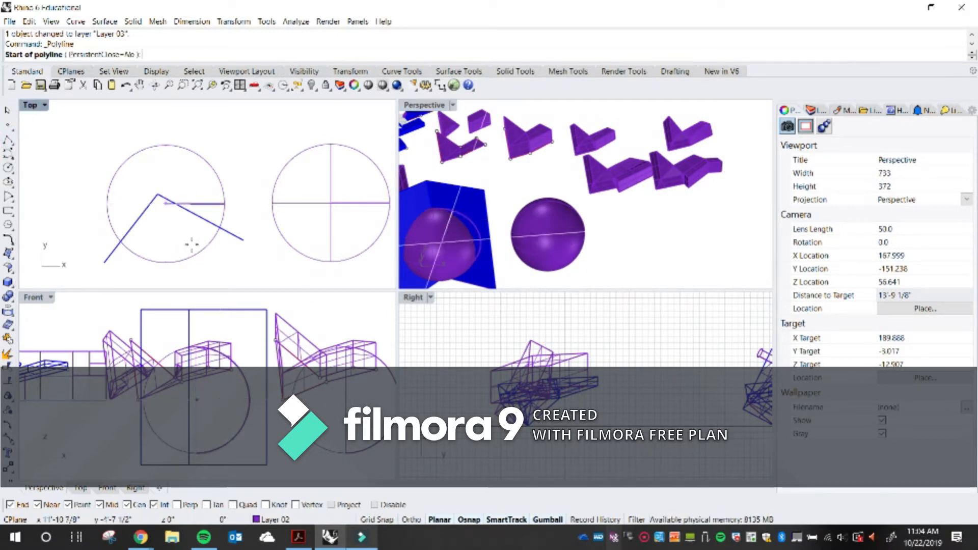
click(276, 519)
click(270, 478)
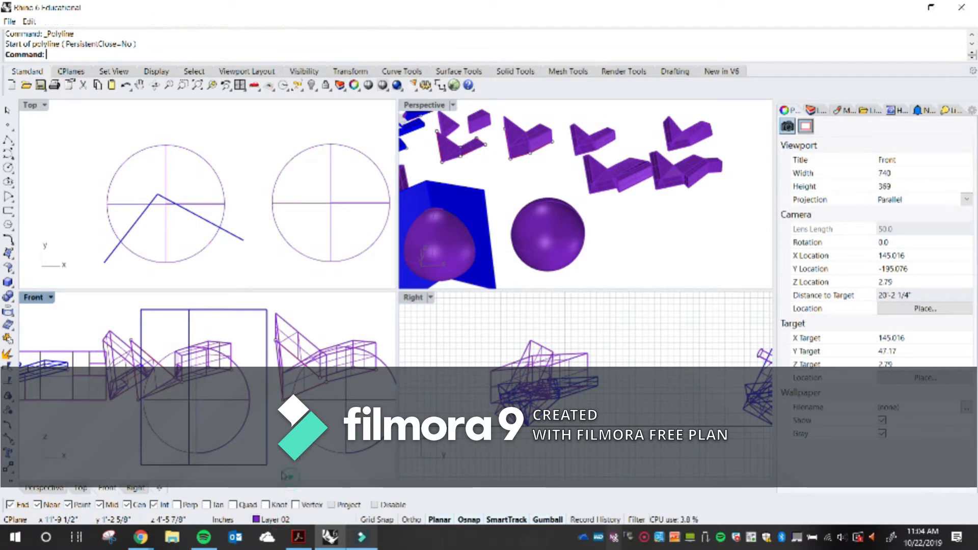
Draw a three-point peaked polyline across the right sphere's circle in the Top view
click(8, 145)
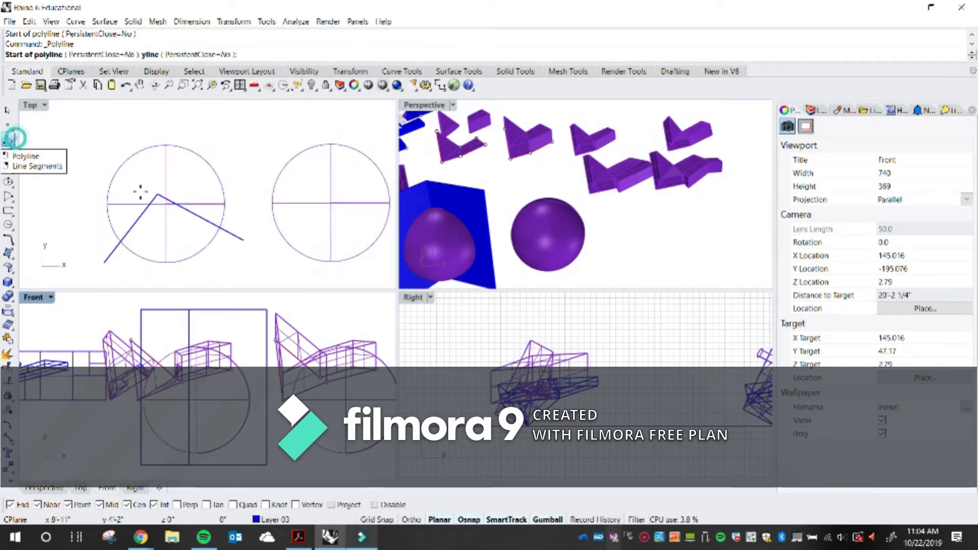
scroll(151, 186, down, 4)
scroll(305, 220, up, 2)
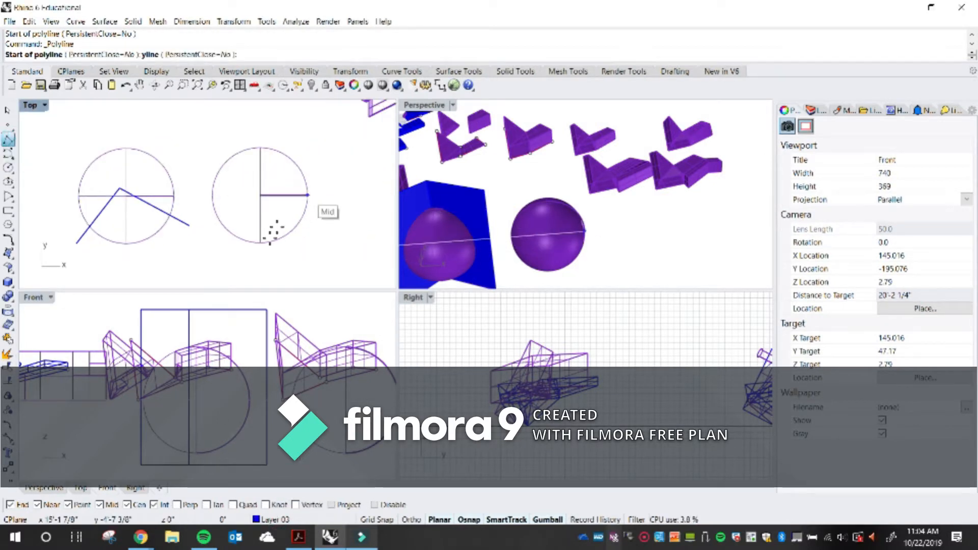
click(214, 246)
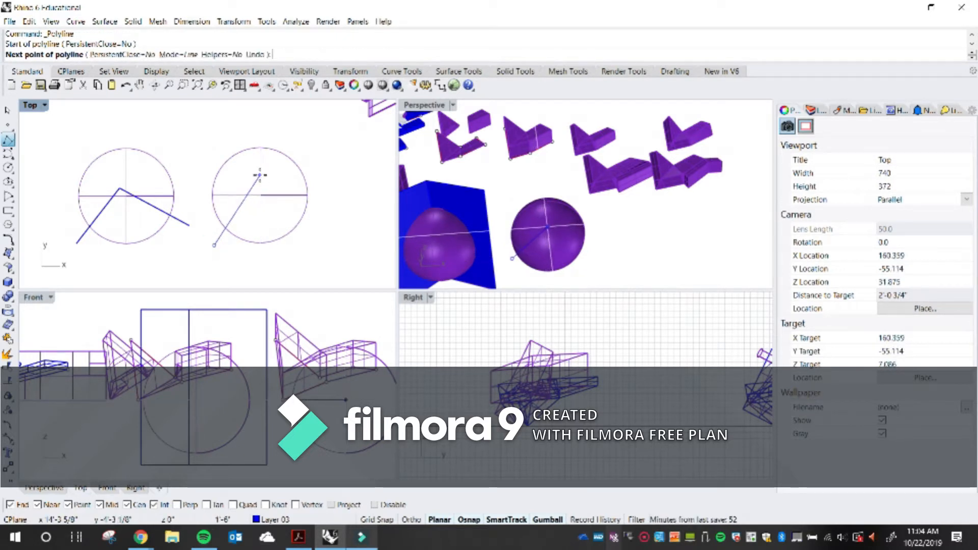
click(260, 175)
click(316, 246)
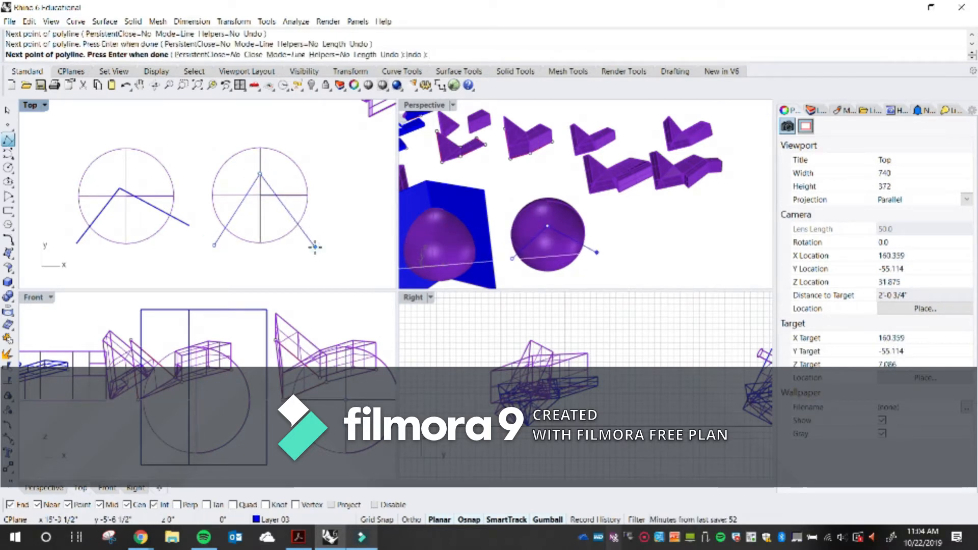
key(Return)
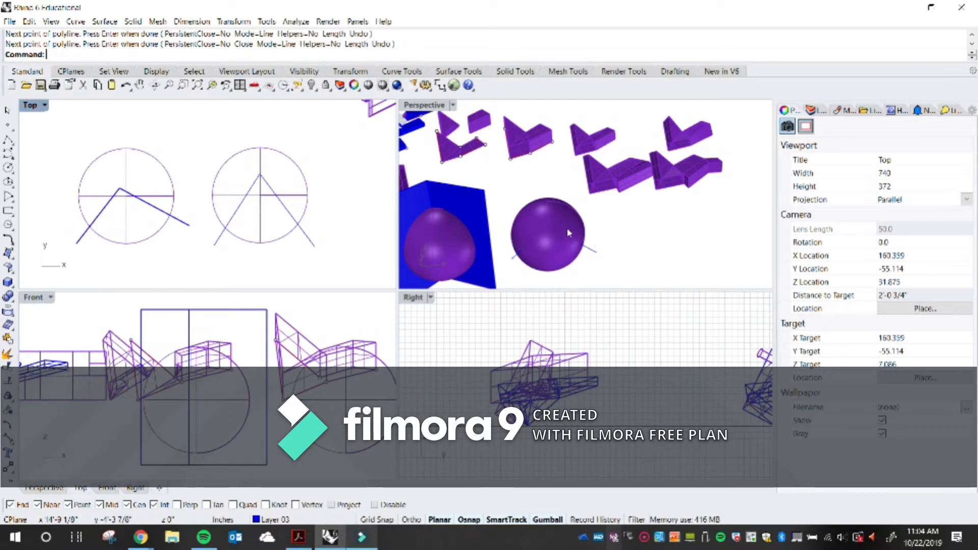
Extrude the new polyline upward with the gumball into a second folded surface
click(597, 252)
click(594, 250)
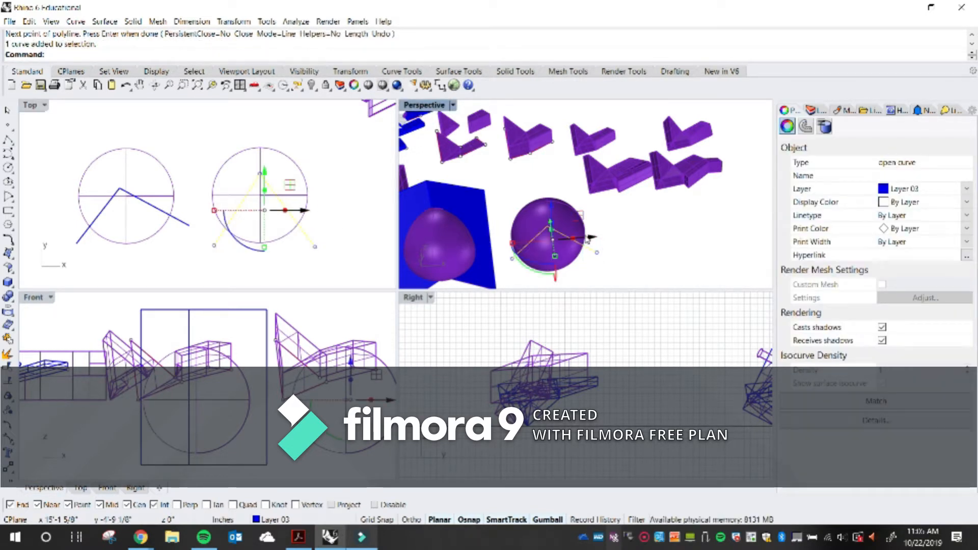
scroll(553, 217, up, 5)
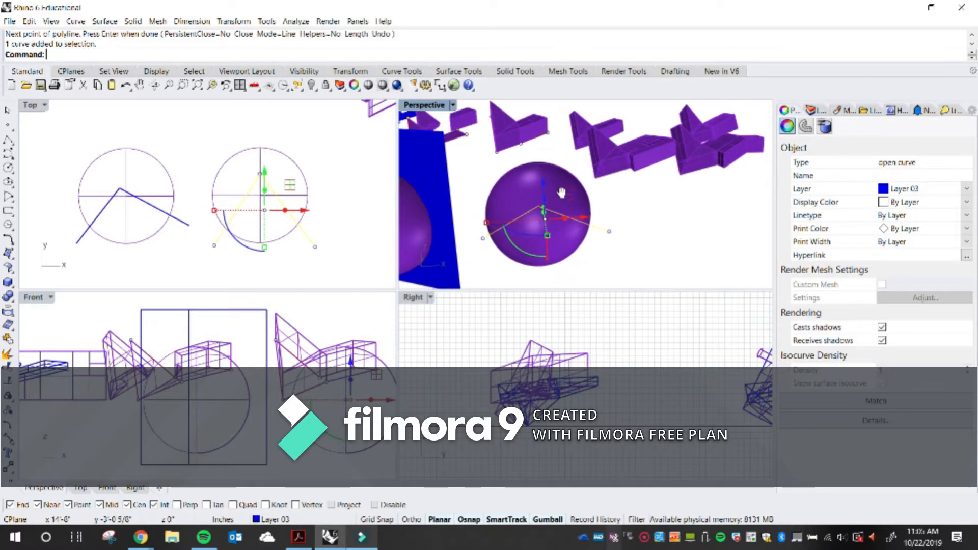
scroll(540, 184, down, 5)
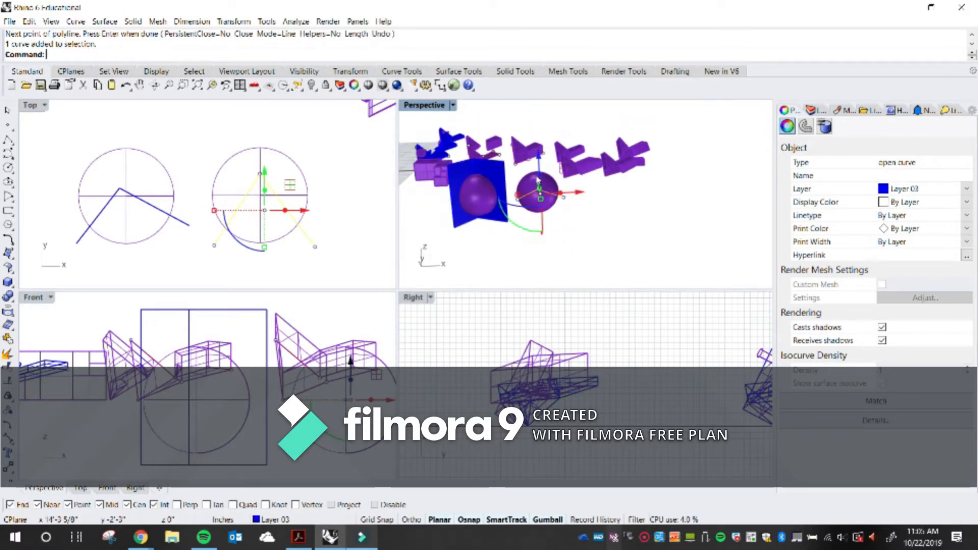
drag(539, 164, 541, 105)
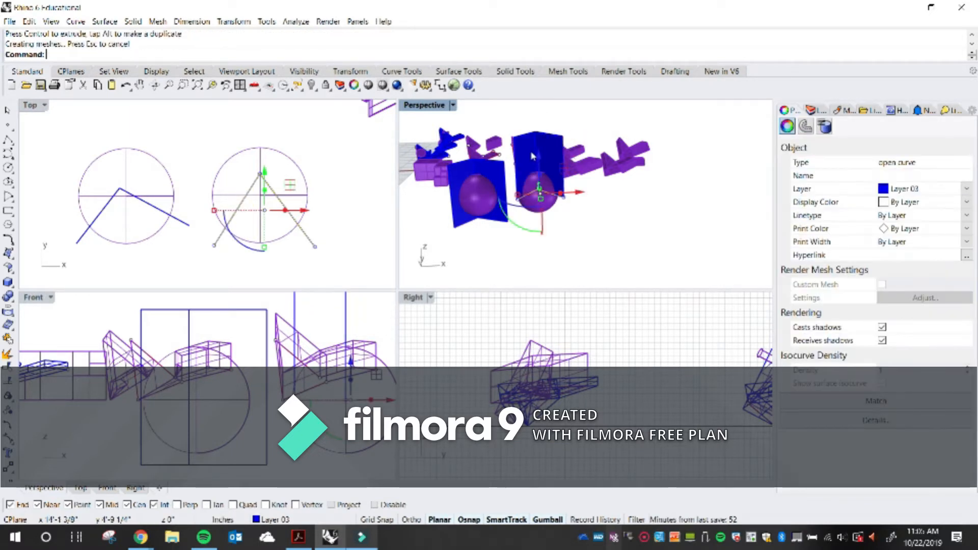
right_drag(550, 175, 572, 210)
scroll(588, 222, up, 2)
click(646, 243)
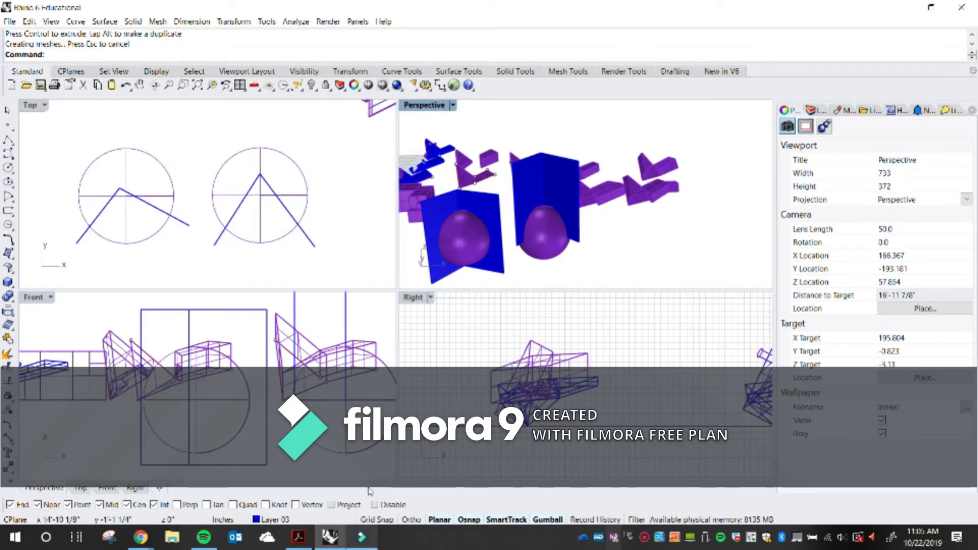
Move the second folded surface down to line up with the first one
click(540, 175)
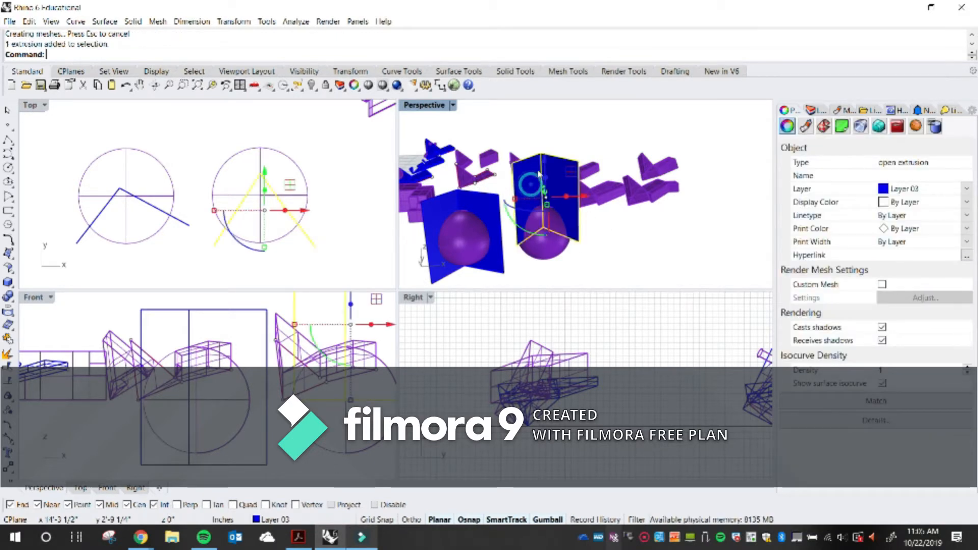
drag(545, 159, 551, 196)
click(643, 259)
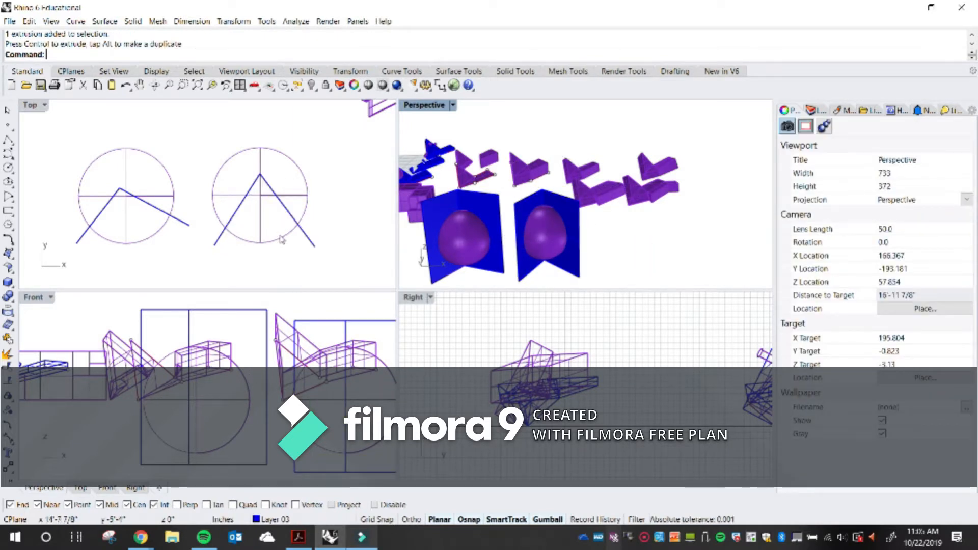
scroll(282, 239, down, 5)
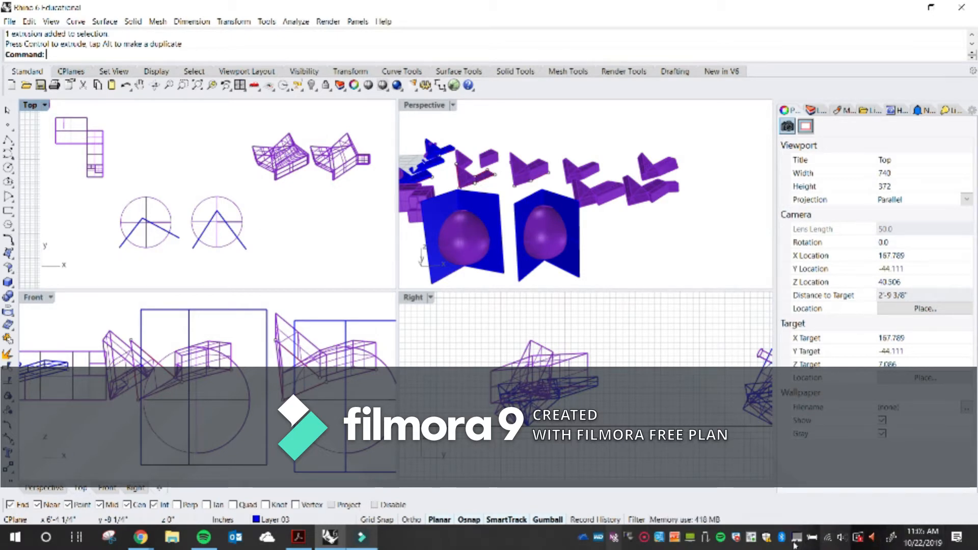
click(644, 539)
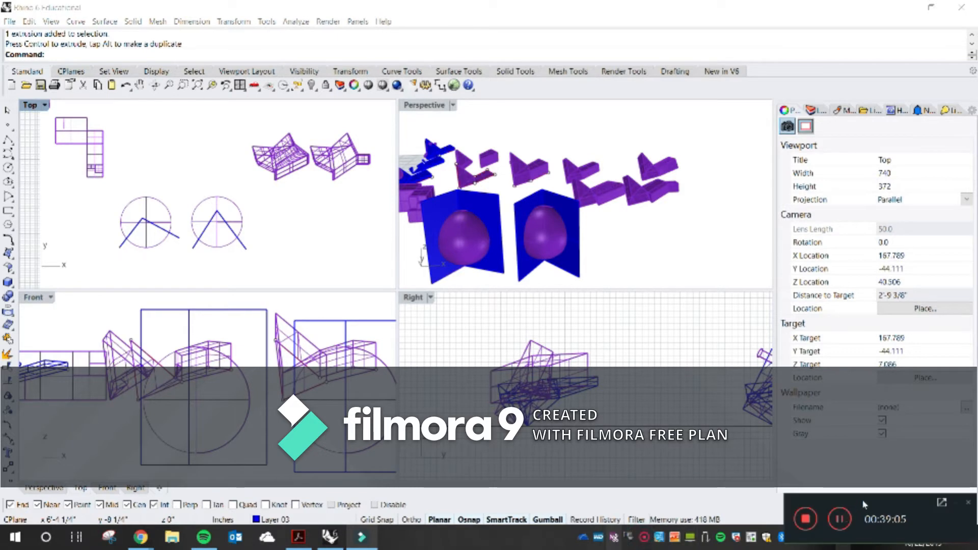
click(841, 522)
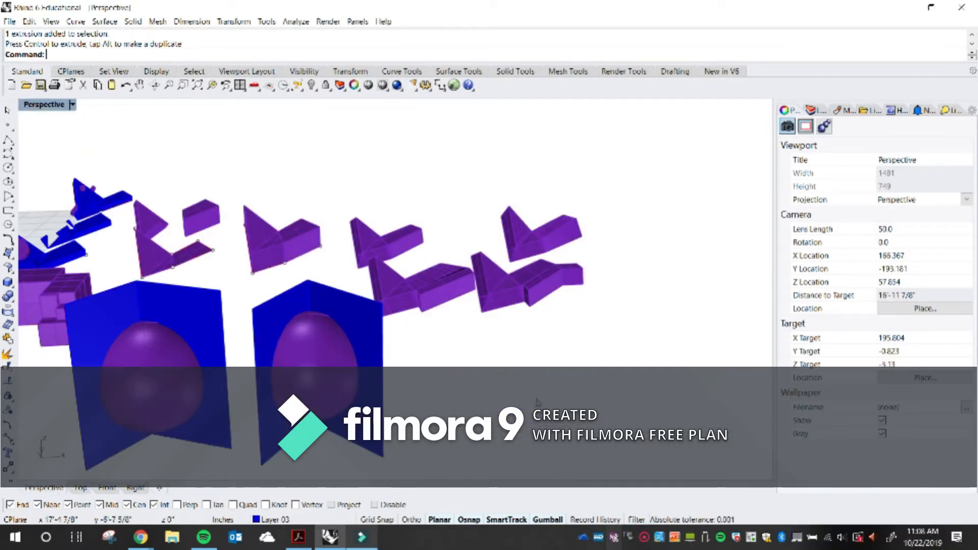
Trim the left sphere with its folded surface, then delete that cutting surface
right_drag(357, 377, 342, 343)
scroll(329, 354, up, 4)
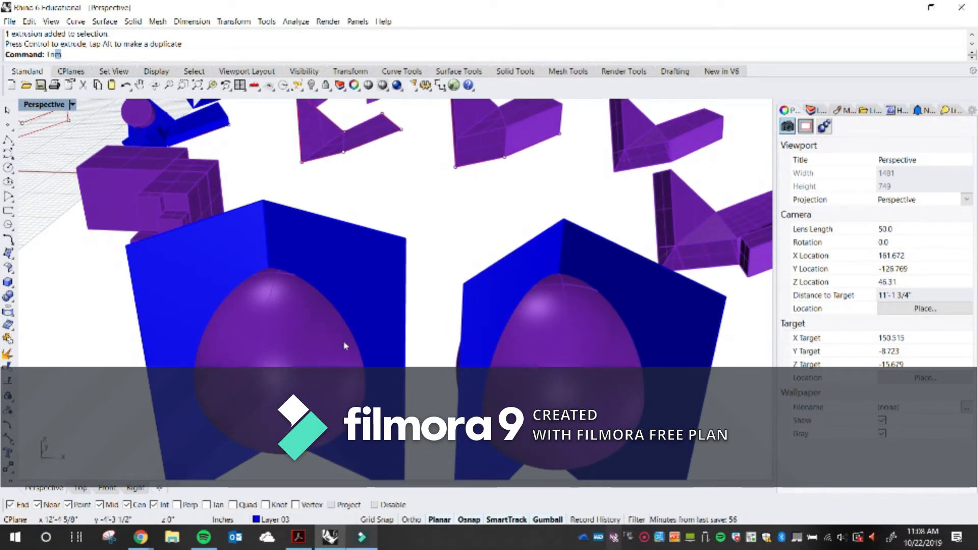
key(Return)
right_drag(265, 321, 294, 278)
click(284, 223)
right_drag(312, 224, 318, 267)
shift+right_drag(443, 300, 397, 275)
key(Return)
click(326, 320)
key(Return)
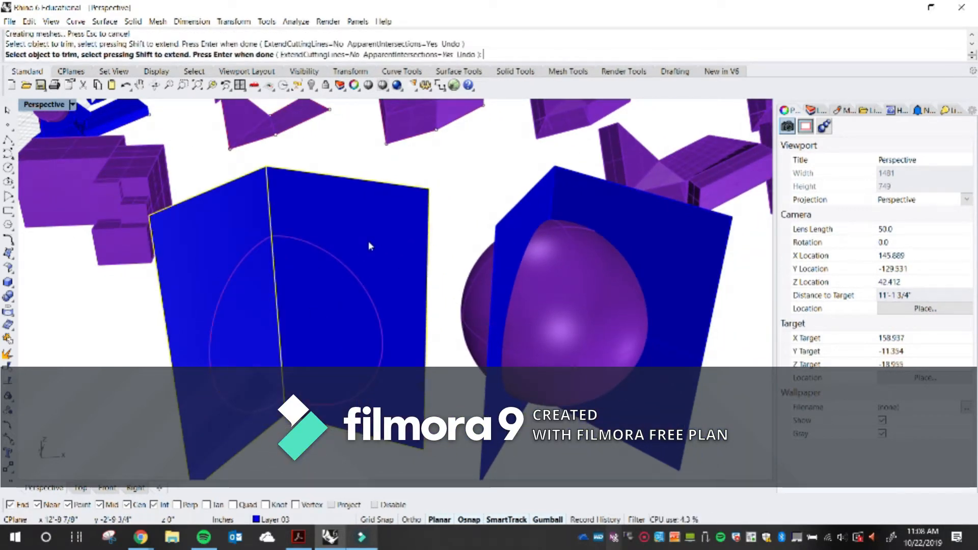
click(369, 240)
key(Delete)
Offset the trimmed sphere surface with OffsetSrf at a distance of 1
right_drag(375, 257, 466, 314)
scroll(318, 314, up, 4)
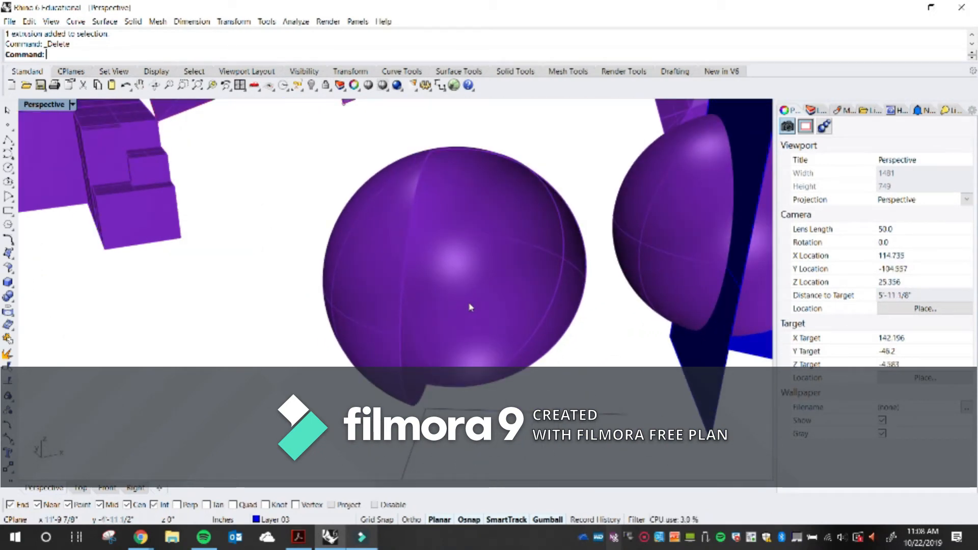
shift+right_drag(468, 312, 442, 318)
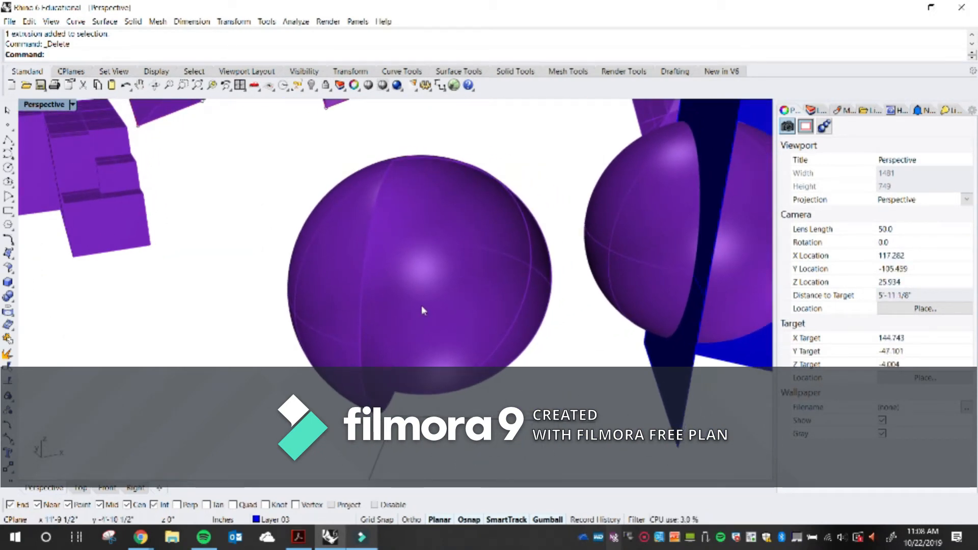
shift+right_drag(406, 280, 343, 319)
scroll(368, 300, up, 2)
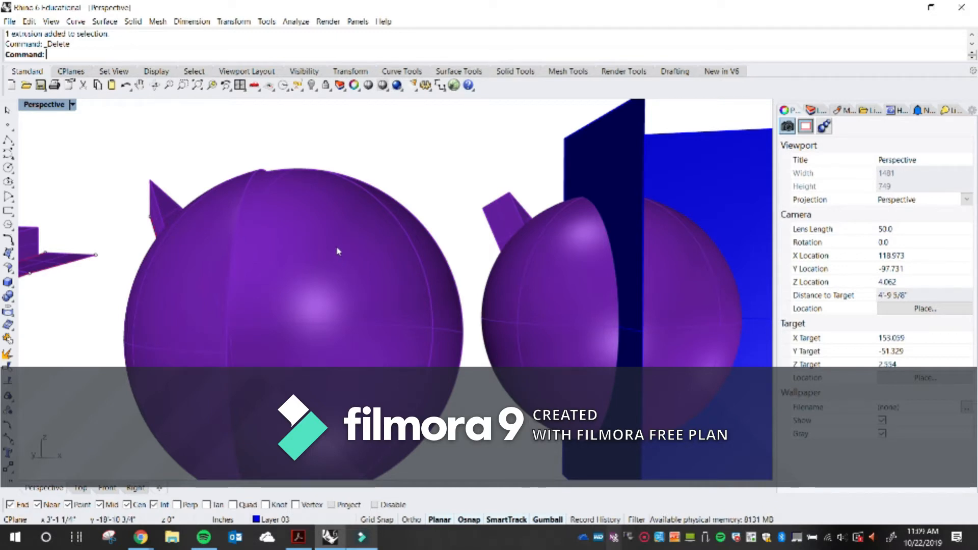
right_drag(334, 247, 305, 306)
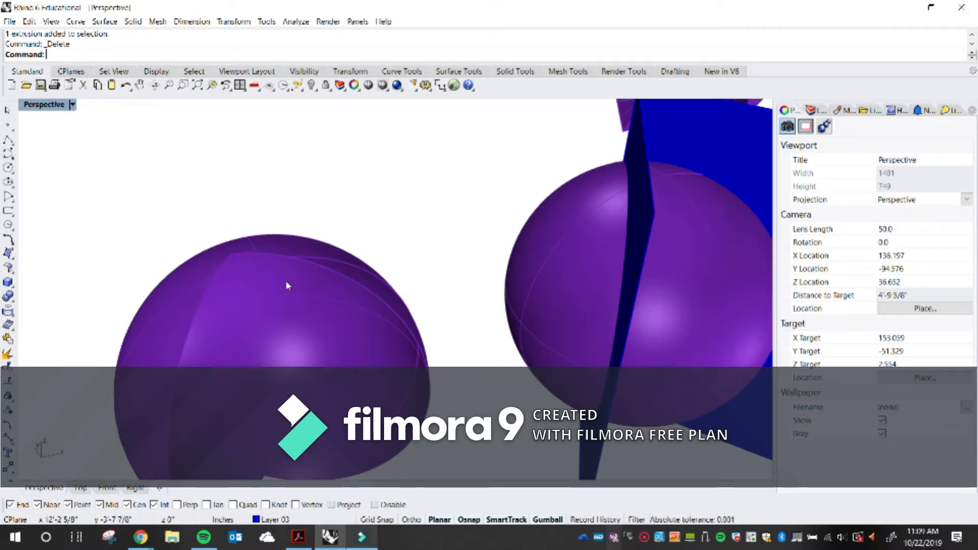
mouse_move(286, 285)
right_down()
mouse_move(289, 236)
mouse_move(272, 281)
right_up()
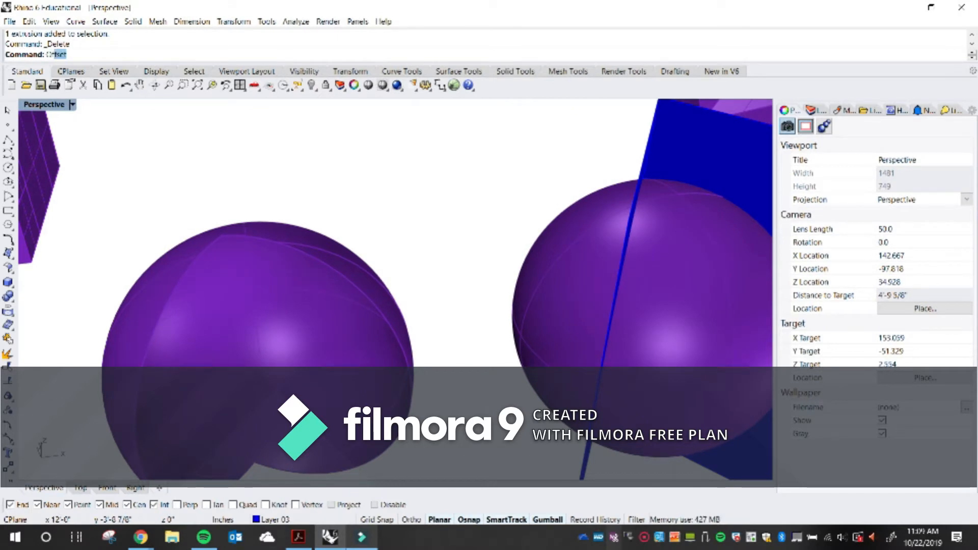
click(87, 120)
mouse_move(302, 284)
right_down()
mouse_move(306, 266)
mouse_move(299, 286)
mouse_move(290, 281)
right_up()
click(304, 267)
scroll(303, 268, down, 4)
key(Return)
scroll(296, 287, up, 4)
click(289, 282)
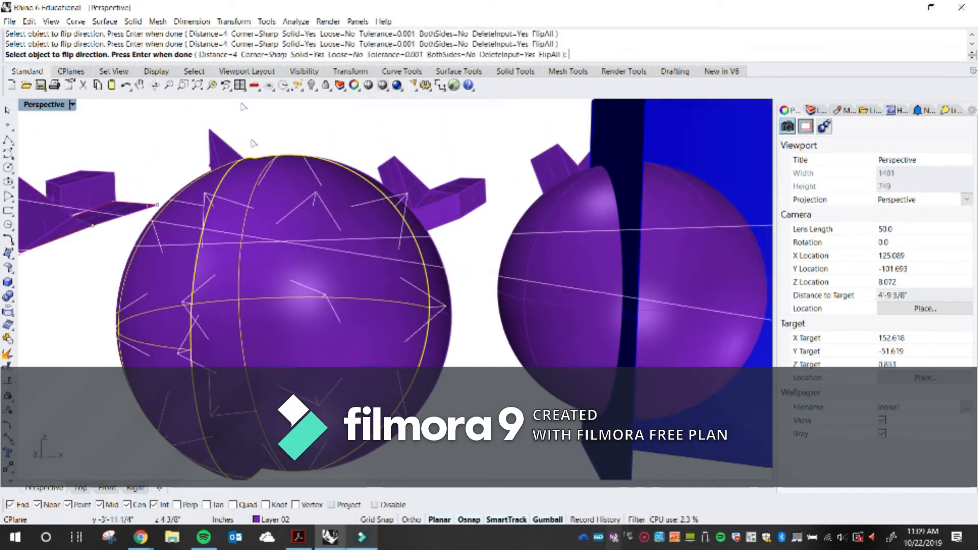
click(228, 55)
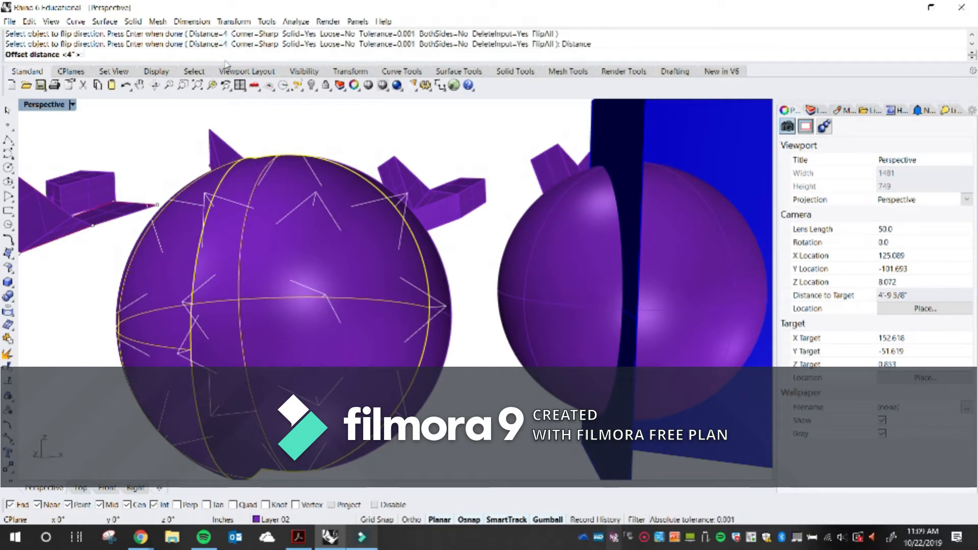
text(1)
key(Return)
key(Return)
right_drag(286, 271, 341, 317)
scroll(339, 320, up, 5)
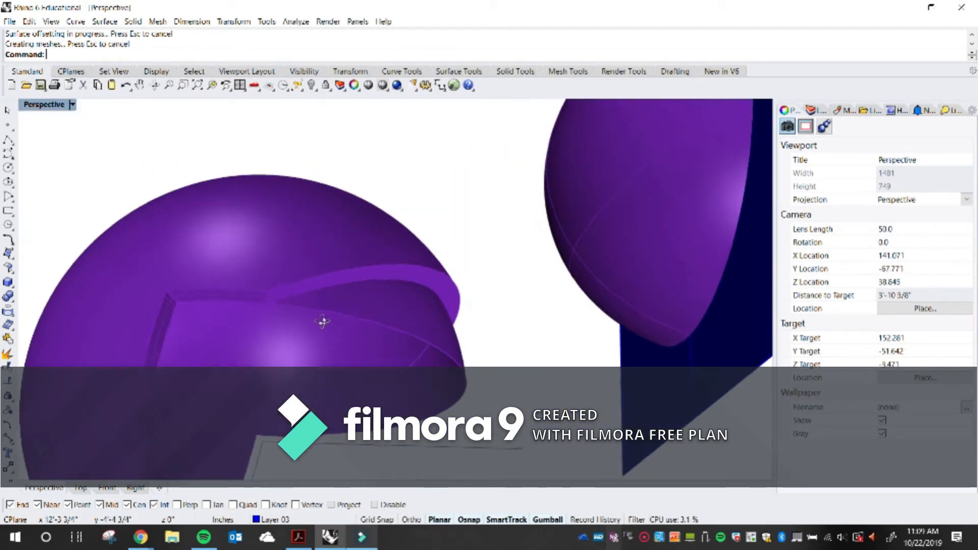
Undo the surface offset and the deletion of the folded cutting surface
key(ctrl+z)
click(414, 200)
right_drag(414, 200, 417, 336)
click(352, 276)
key(ctrl+z)
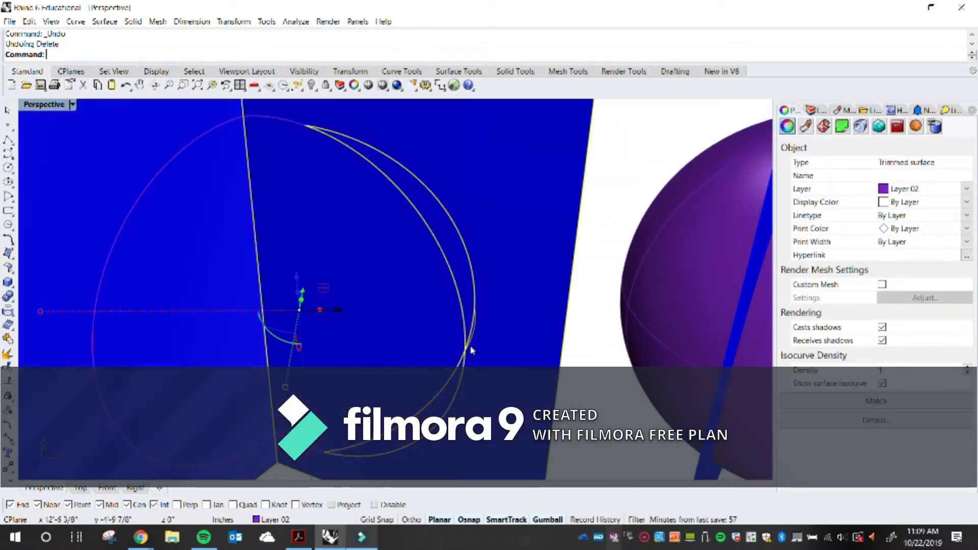
Select and delete the folded cutting surfaces left around the trimmed left sphere
click(623, 429)
right_drag(650, 429, 336, 365)
click(399, 349)
click(335, 365)
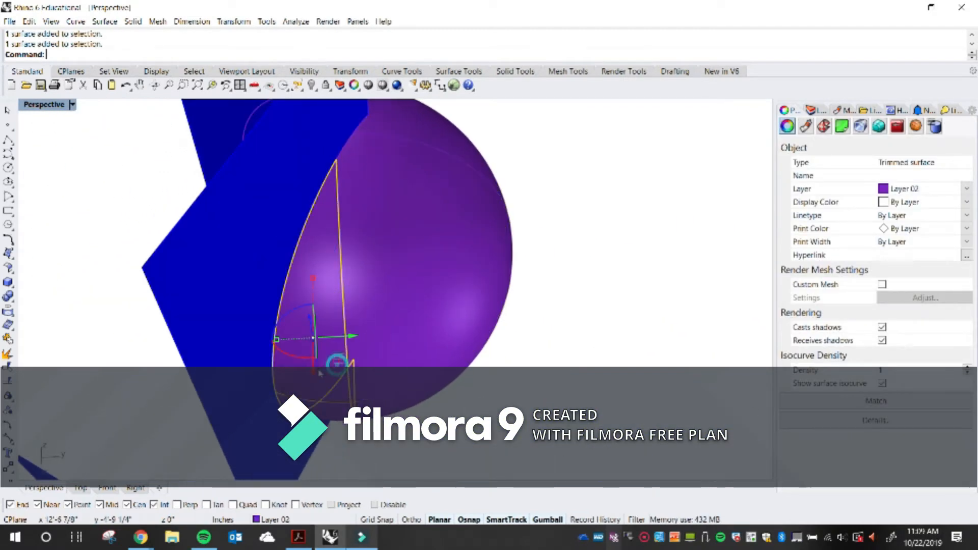
key(Delete)
click(271, 327)
key(Delete)
right_drag(287, 345, 457, 321)
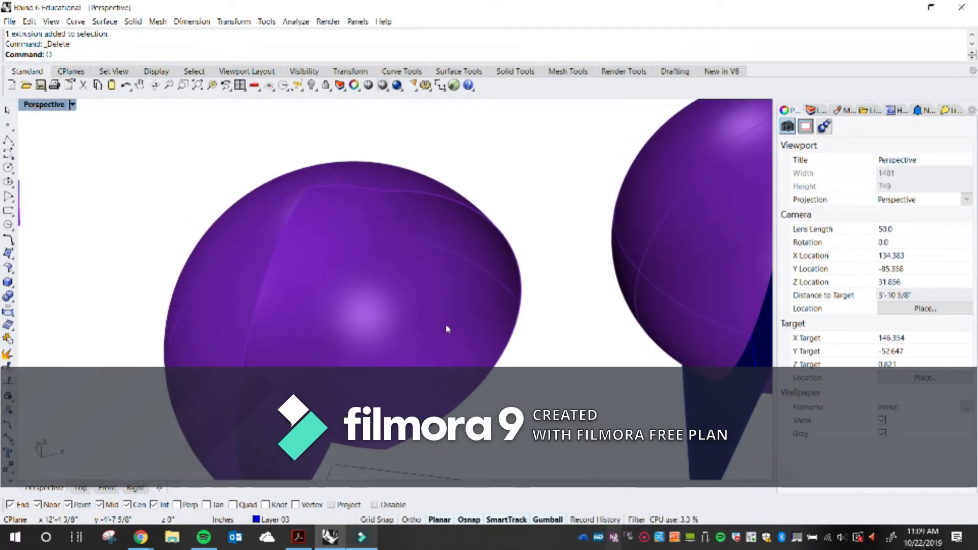
Offset the trimmed sphere surface with OffsetSrf at distance 1, flipping the offset direction
key(Return)
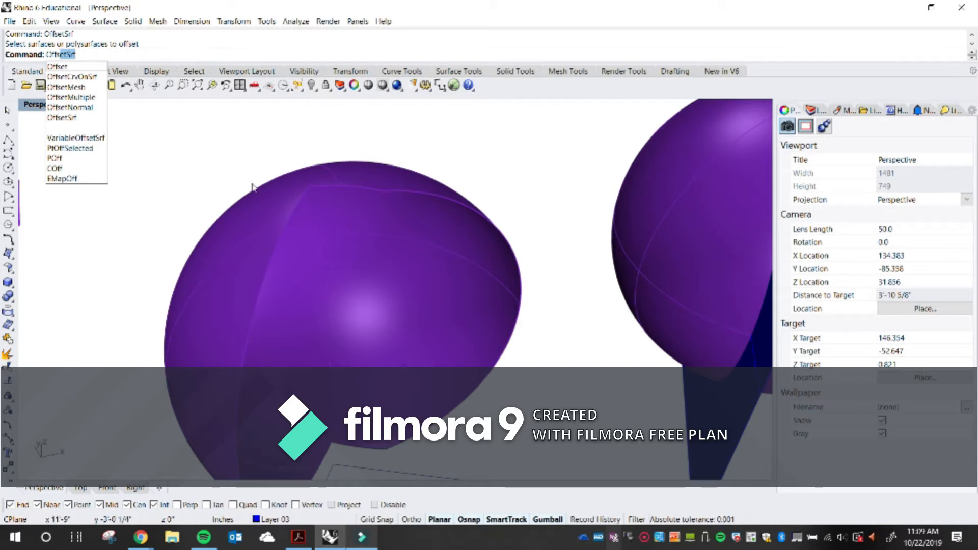
key(Return)
click(338, 262)
key(Return)
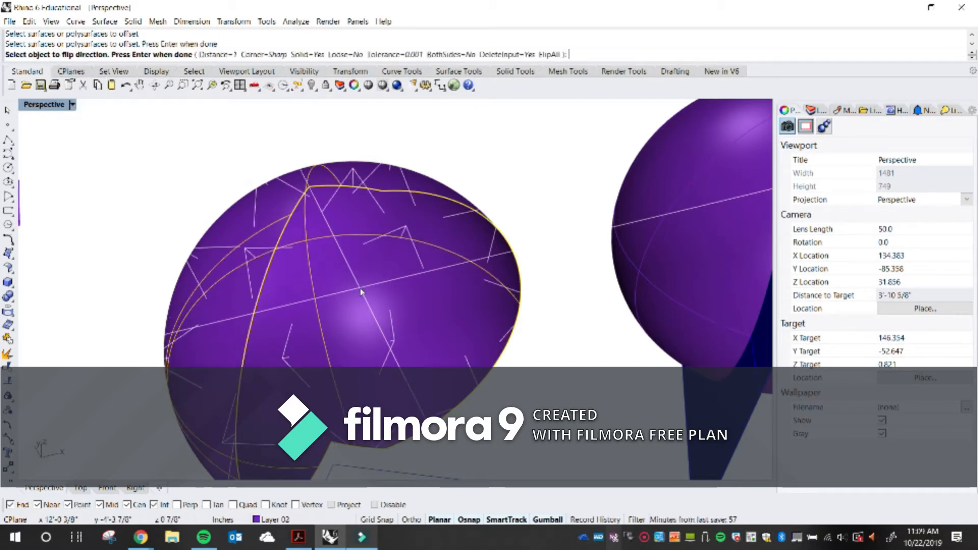
click(361, 291)
key(Return)
right_drag(350, 290, 382, 283)
shift+right_drag(382, 339, 328, 297)
scroll(315, 267, down, 8)
scroll(302, 274, up, 2)
right_drag(291, 262, 313, 306)
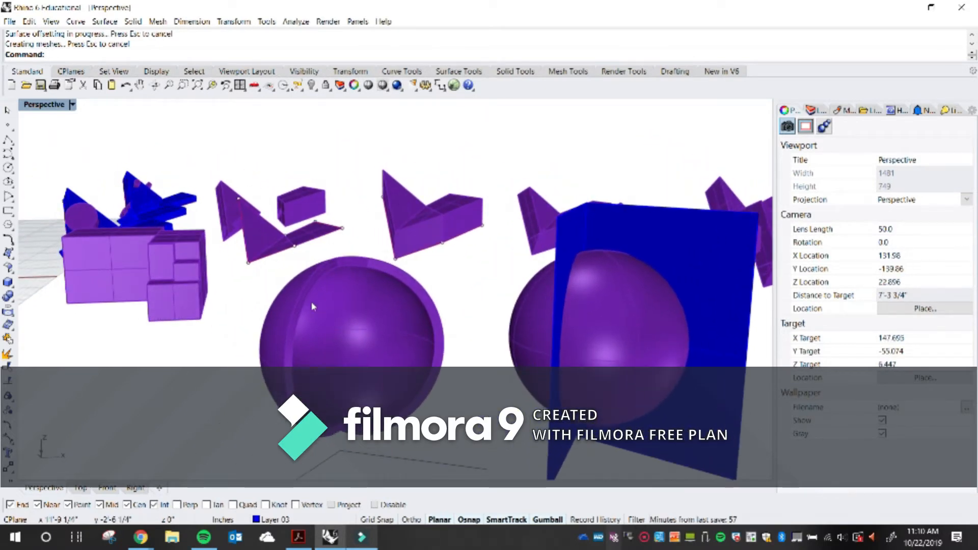
Draw a circle in the Top view beside the existing objects
shift+right_drag(249, 336, 435, 335)
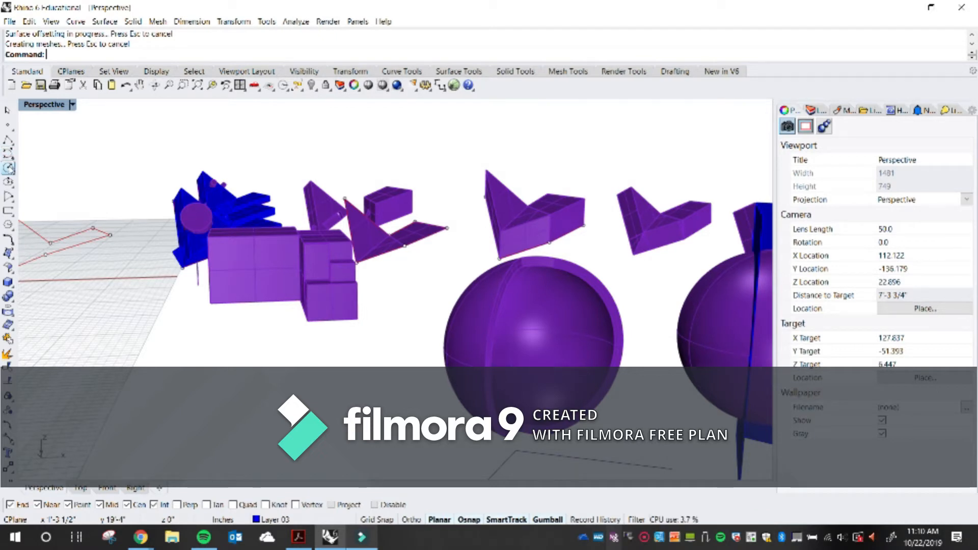
scroll(55, 202, down, 6)
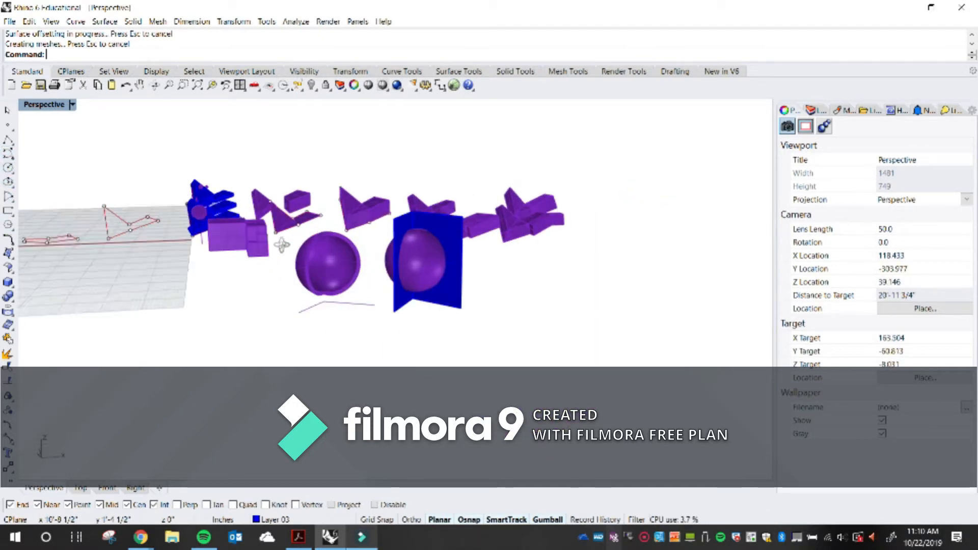
scroll(55, 201, up, 2)
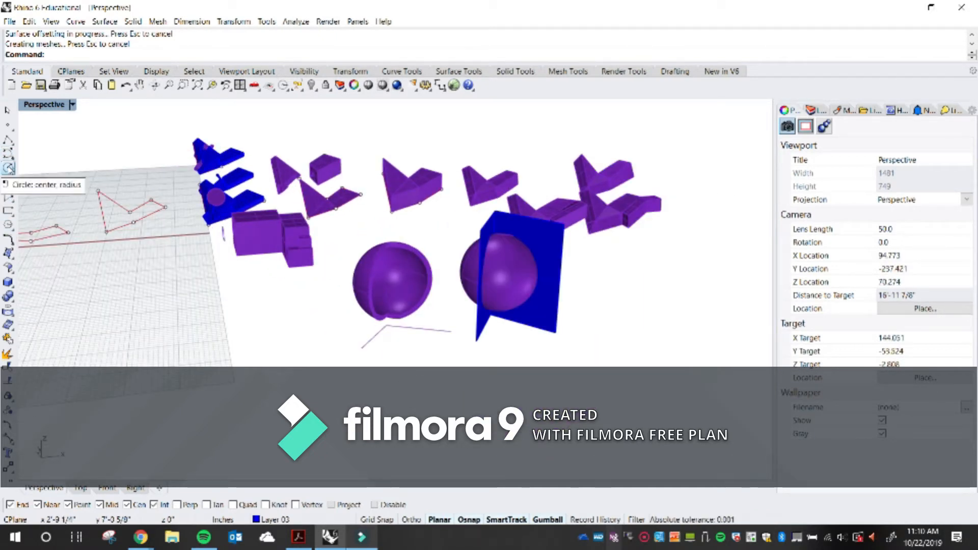
click(9, 168)
double_click(41, 105)
scroll(224, 237, up, 5)
scroll(224, 237, up, 5)
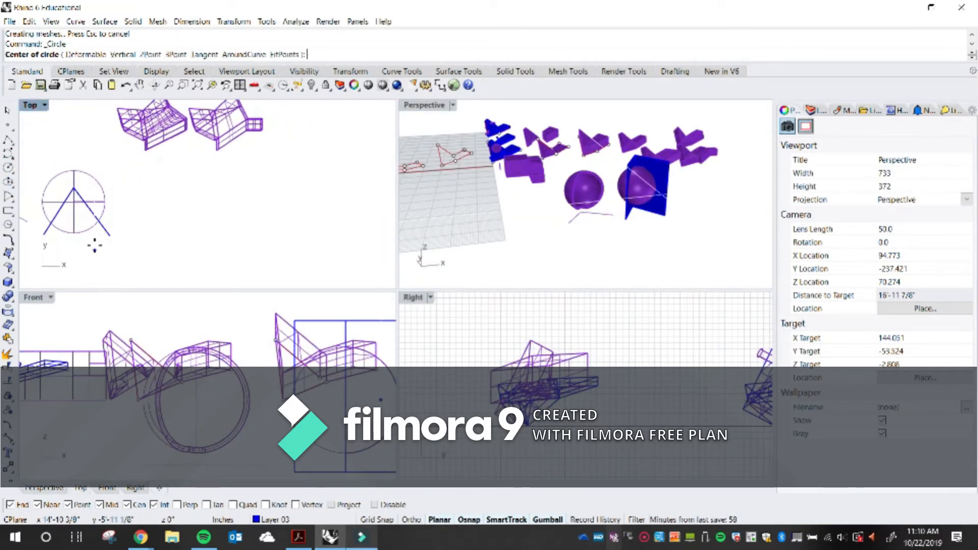
click(139, 214)
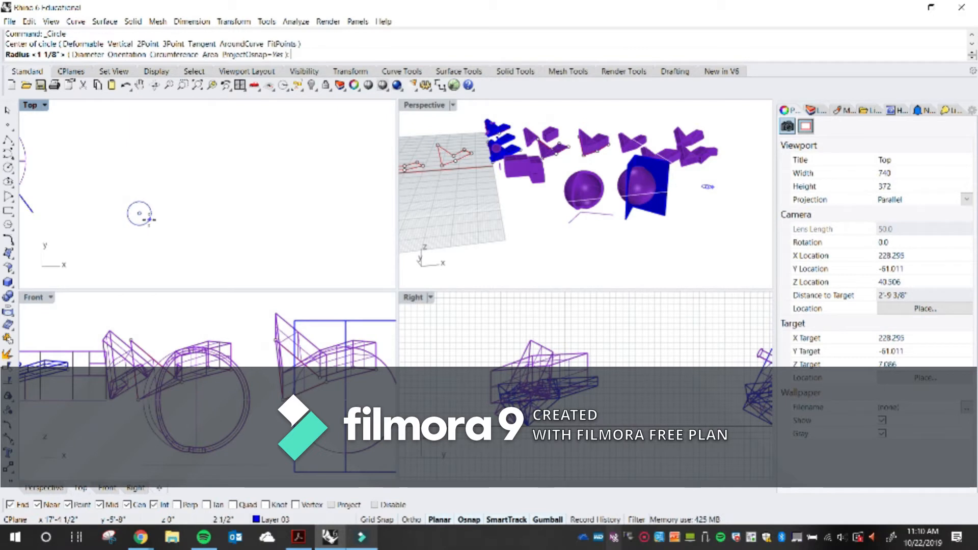
click(149, 220)
scroll(148, 219, up, 1)
scroll(177, 203, up, 3)
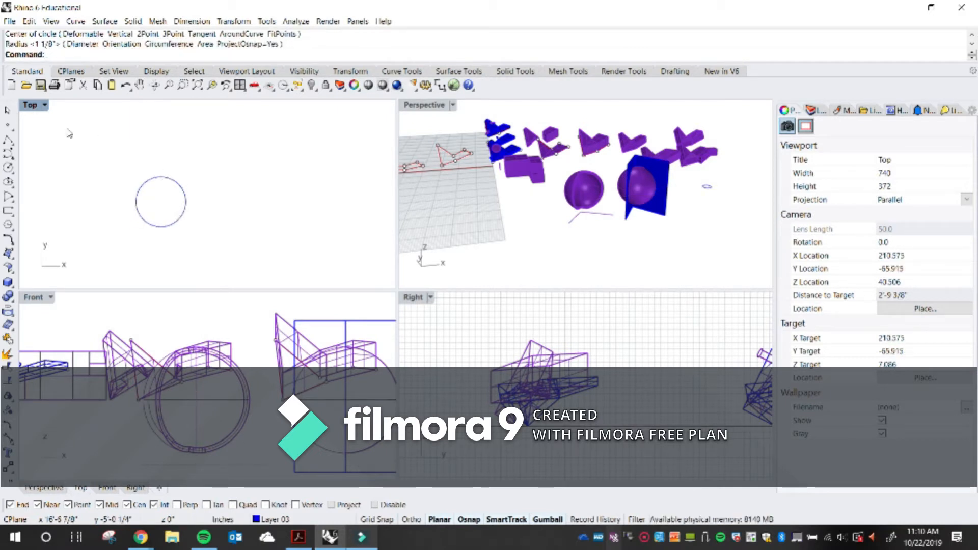
Draw a closed freeform control-point curve enclosing part of the circle in the Top view
click(10, 153)
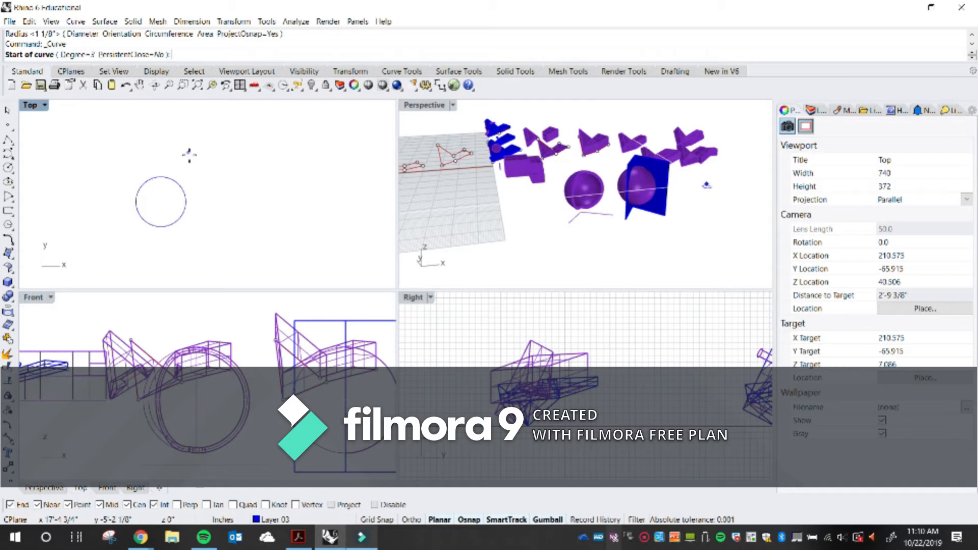
click(210, 158)
click(191, 167)
click(166, 159)
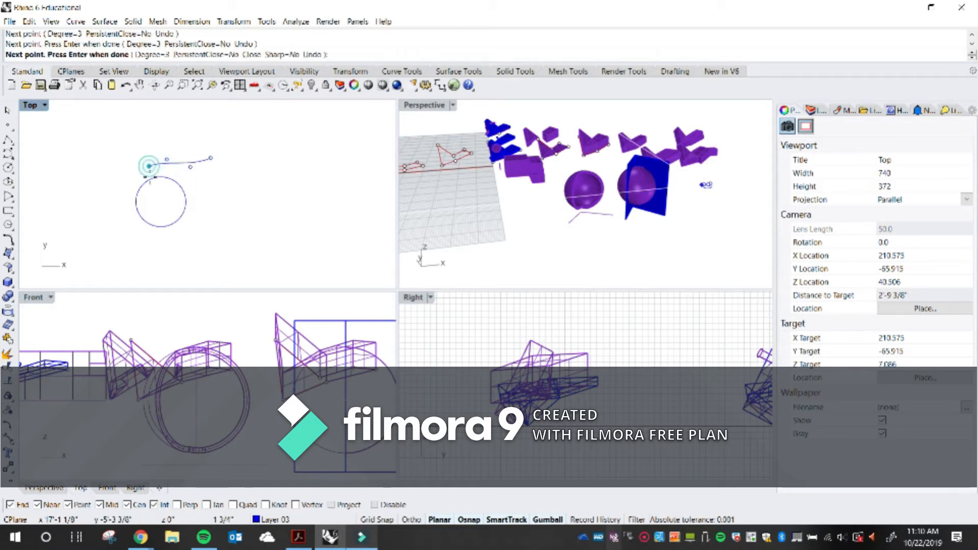
click(148, 166)
click(160, 194)
click(162, 218)
click(154, 240)
click(237, 225)
click(258, 206)
click(249, 192)
click(227, 178)
click(211, 159)
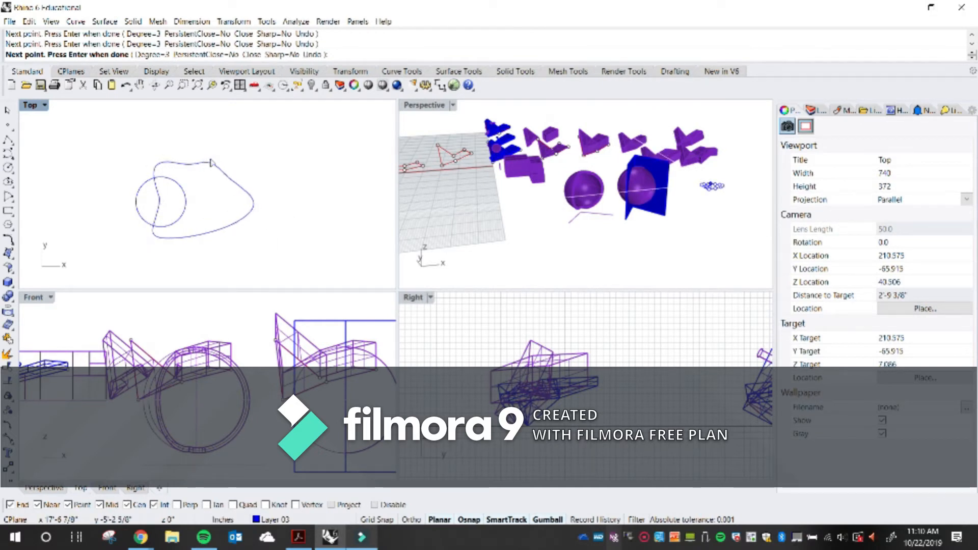
scroll(205, 176, up, 4)
scroll(186, 179, down, 4)
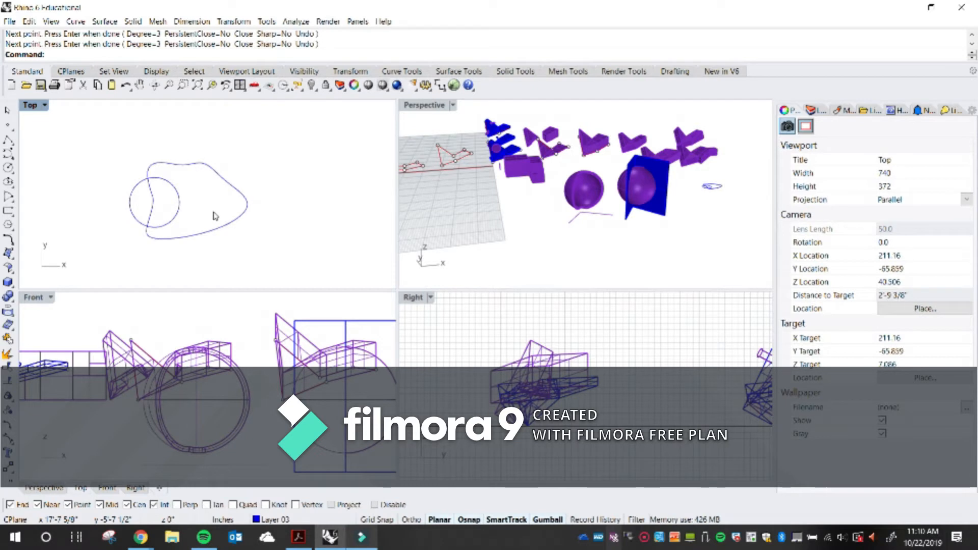
Copy the circle and the freeform curve together to a spot further right
drag(215, 216, 149, 164)
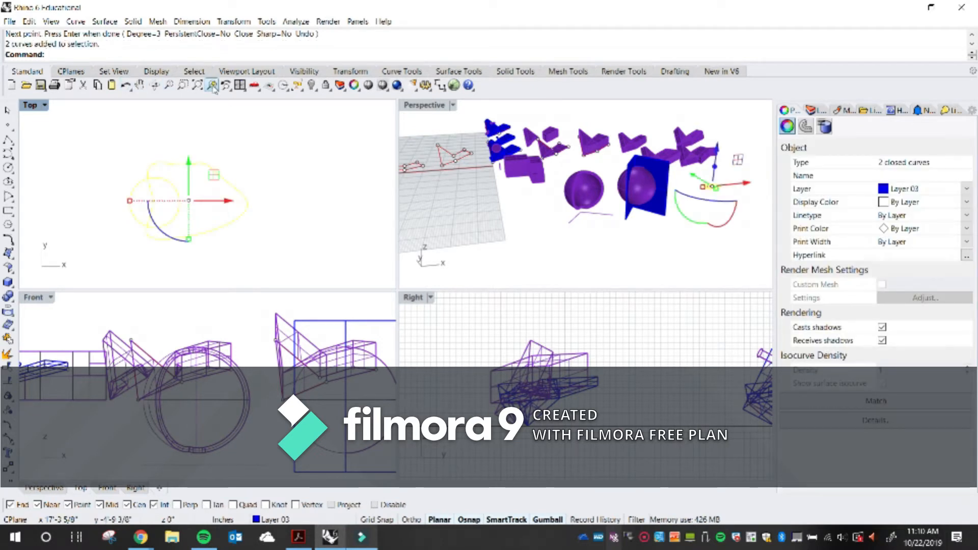
click(213, 86)
click(492, 139)
scroll(483, 174, down, 3)
right_drag(512, 175, 497, 173)
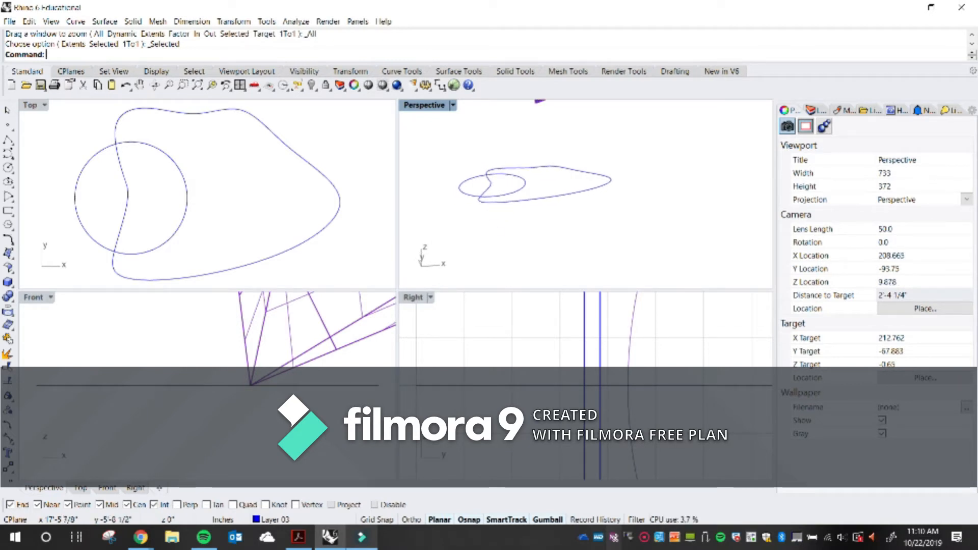
key(Return)
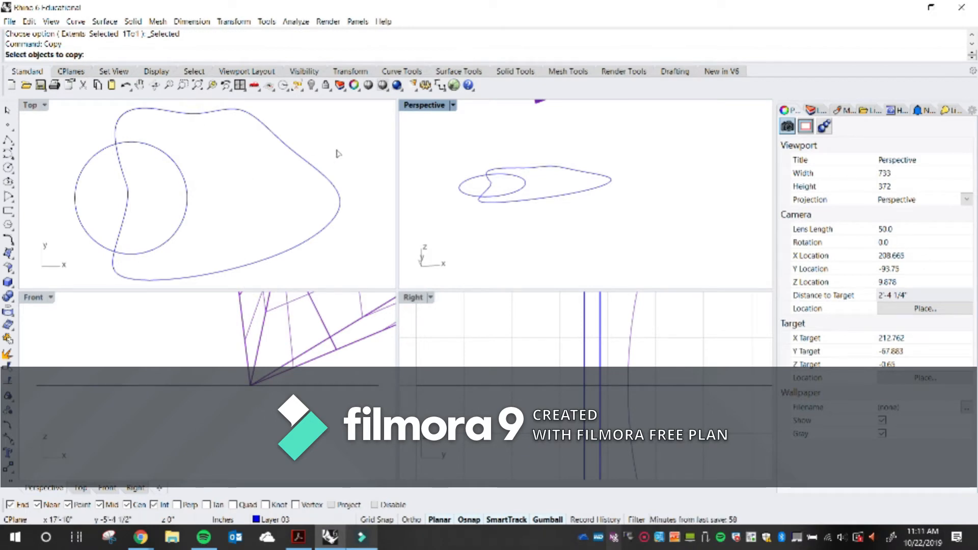
key(Escape)
scroll(515, 172, up, 4)
right_drag(528, 175, 586, 212)
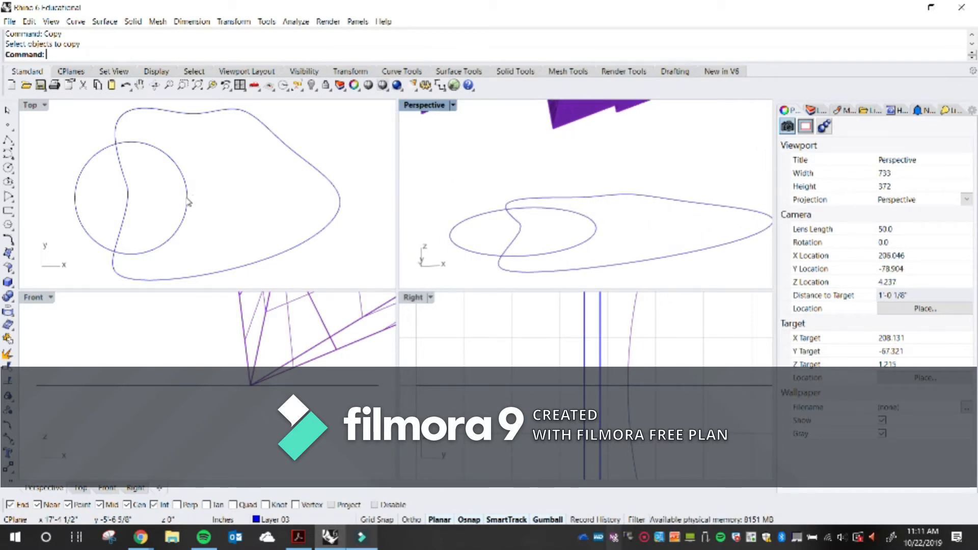
scroll(187, 203, down, 3)
text(Copy)
key(Return)
scroll(190, 213, down, 7)
drag(222, 248, 146, 187)
key(Return)
click(217, 238)
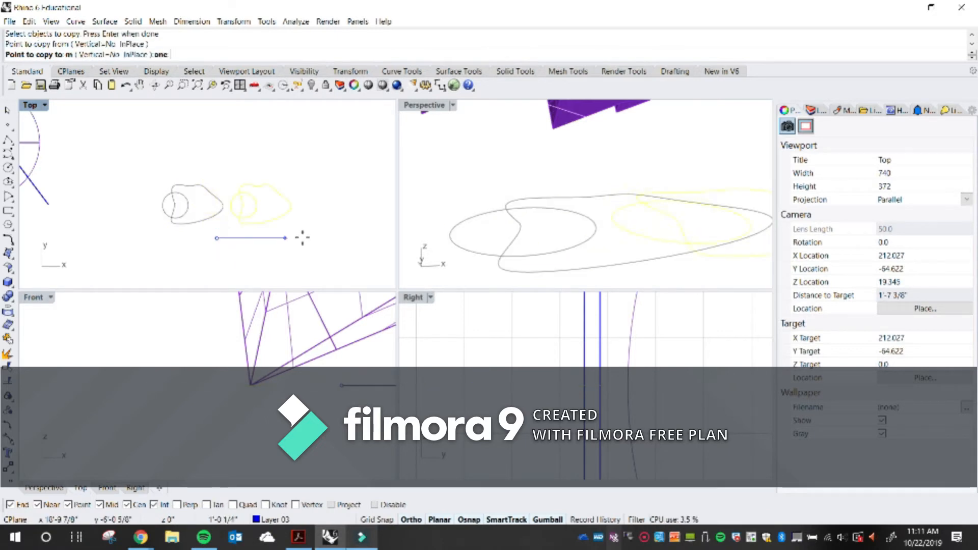
click(308, 238)
key(Return)
Raise the copied circle above its freeform curve using the gumball in the Perspective view
scroll(275, 217, up, 2)
right_drag(294, 214, 260, 223)
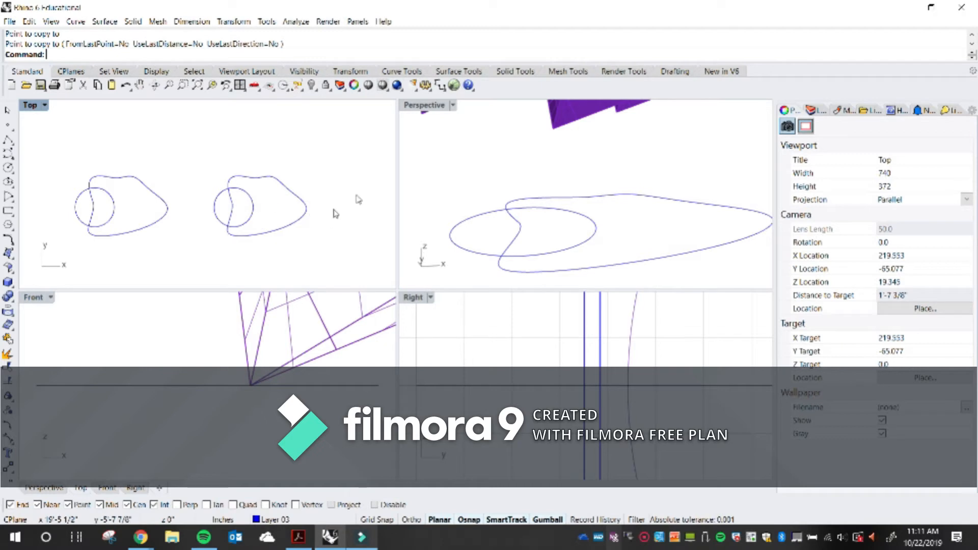
scroll(489, 200, down, 15)
scroll(558, 193, up, 8)
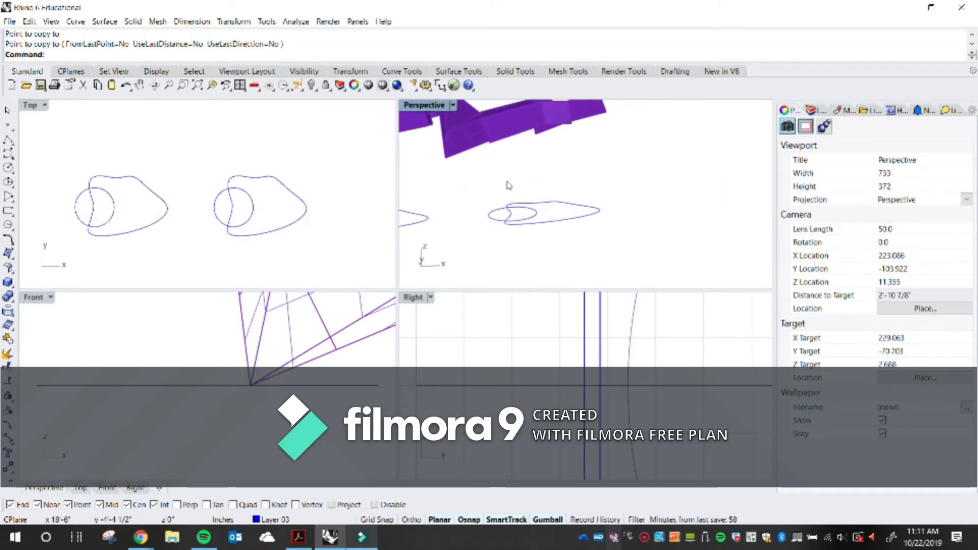
scroll(298, 253, down, 6)
drag(308, 255, 282, 189)
scroll(164, 178, down, 17)
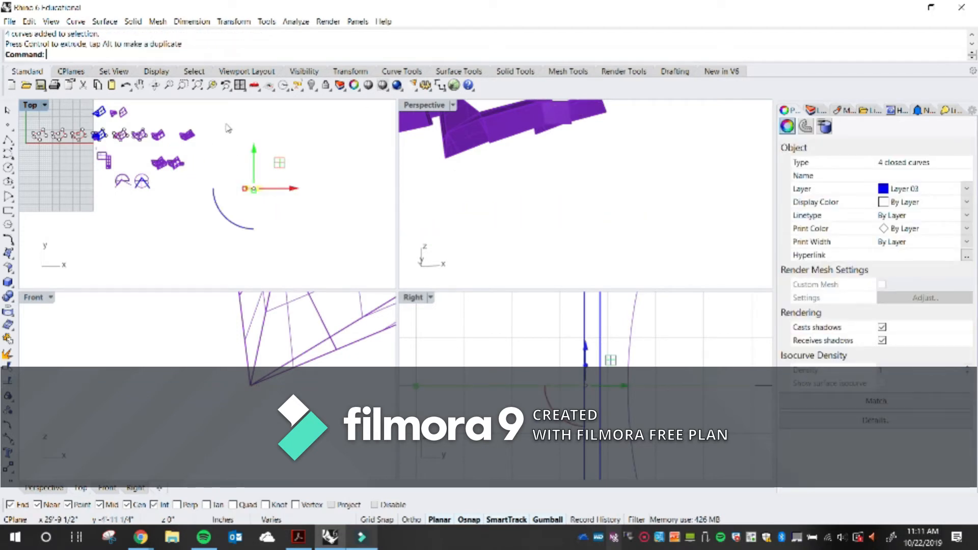
right_click(211, 87)
click(510, 141)
right_drag(537, 175, 532, 198)
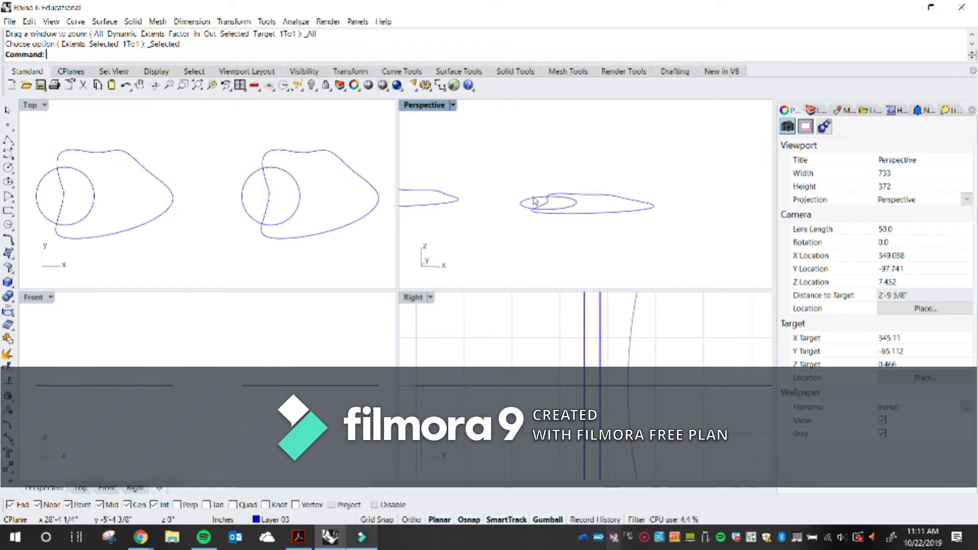
click(530, 198)
scroll(524, 191, down, 10)
drag(532, 170, 524, 118)
scroll(538, 157, up, 6)
click(567, 175)
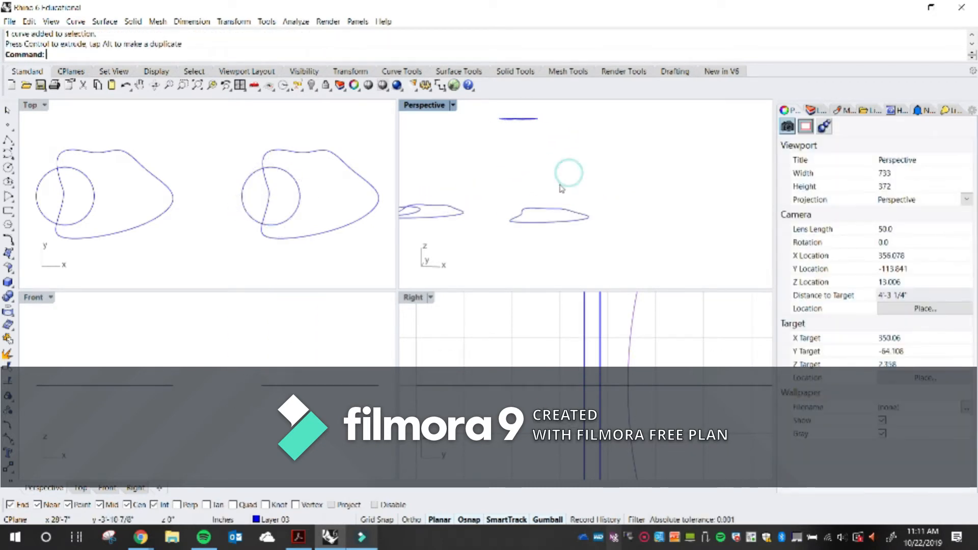
right_drag(567, 191, 564, 228)
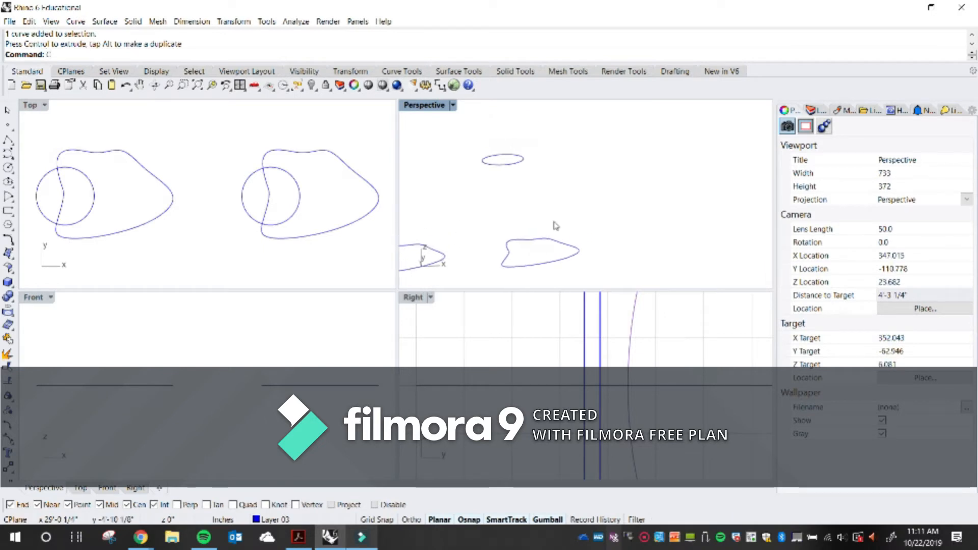
Copy the raised circle and its curve to another position further right
key(Return)
scroll(555, 255, down, 3)
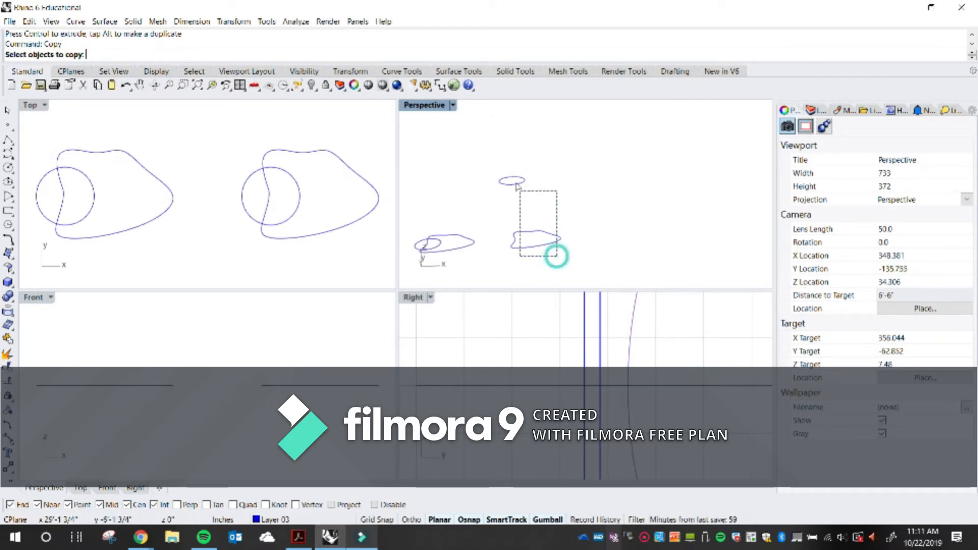
drag(557, 255, 557, 257)
key(Return)
scroll(262, 214, down, 3)
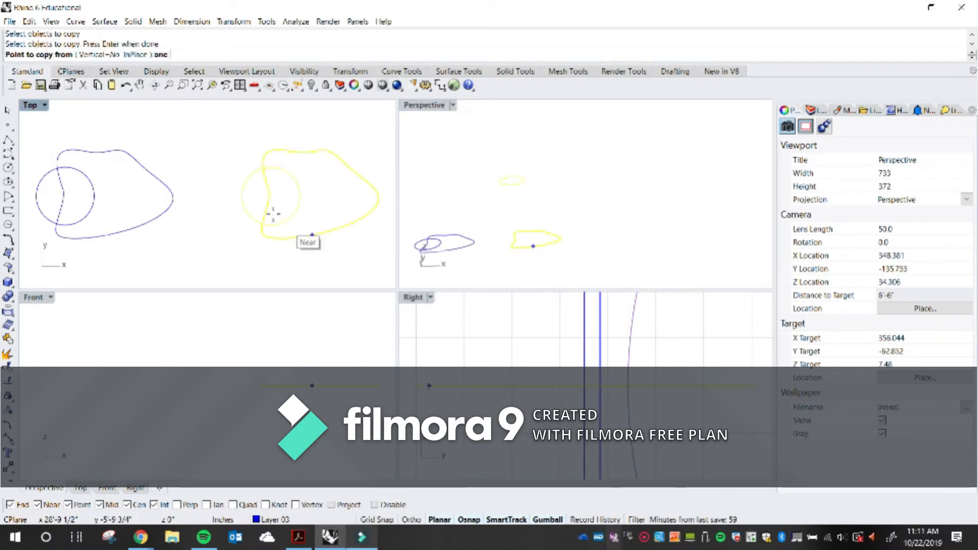
click(206, 236)
right_drag(330, 242, 258, 251)
click(284, 244)
key(Return)
right_drag(632, 208, 511, 214)
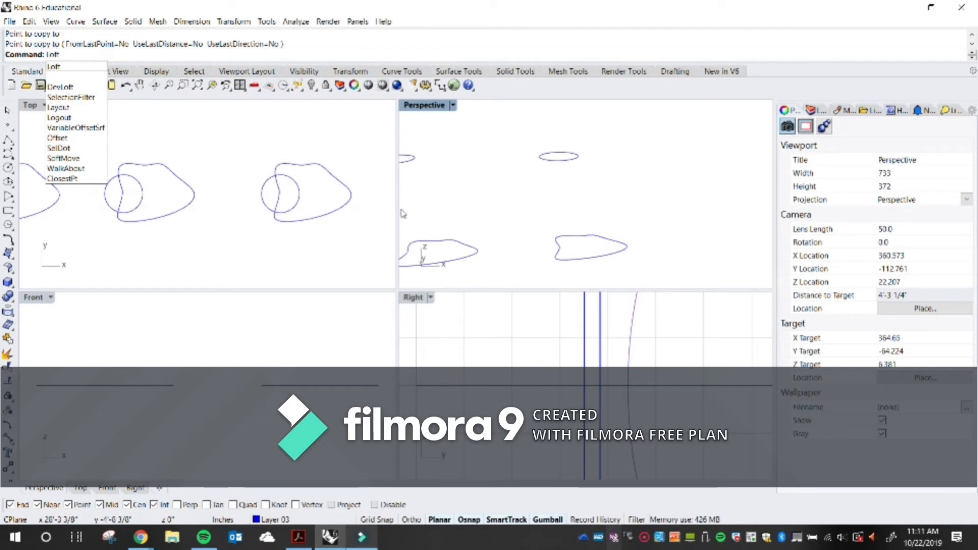
Loft the raised circle and the freeform curve below it into a surface, accepting the default seam
key(Return)
click(564, 163)
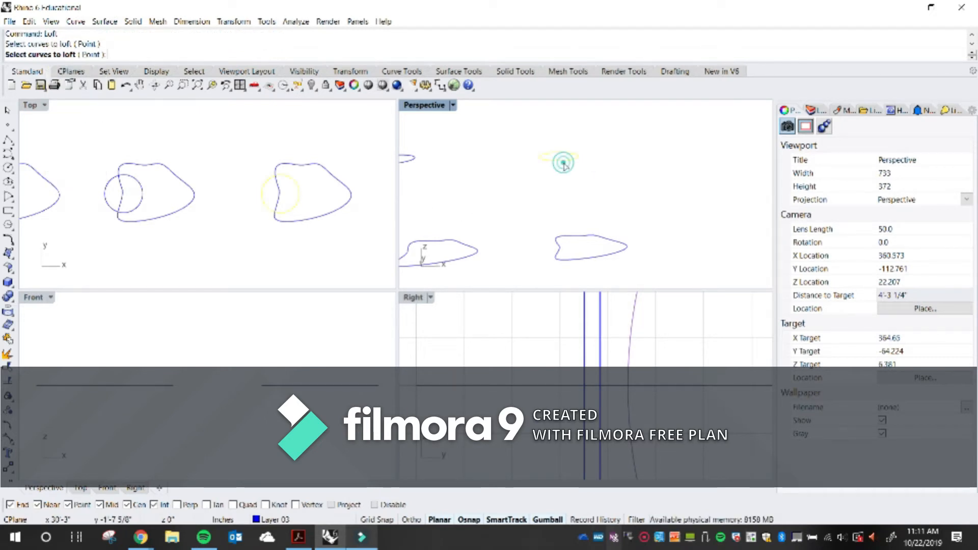
click(585, 235)
key(Return)
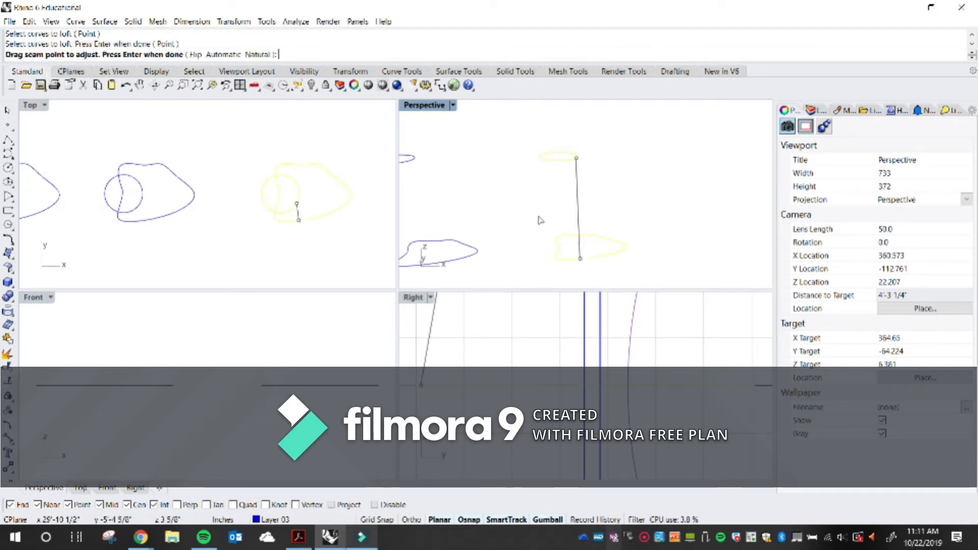
key(Return)
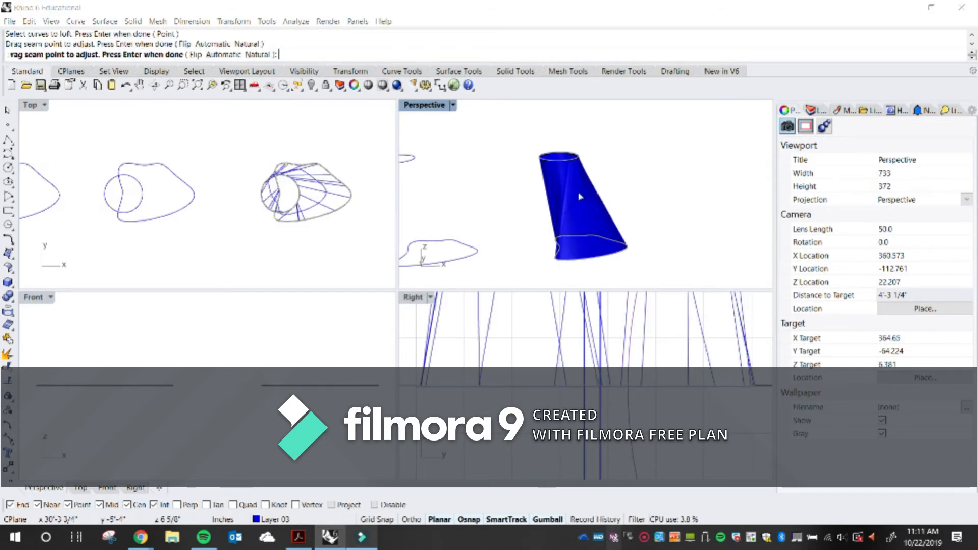
Preview the loft in Normal, Loose and Tight styles, orbiting and zooming the Perspective view to compare them
drag(798, 126, 439, 113)
right_drag(642, 245, 564, 243)
scroll(564, 242, up, 3)
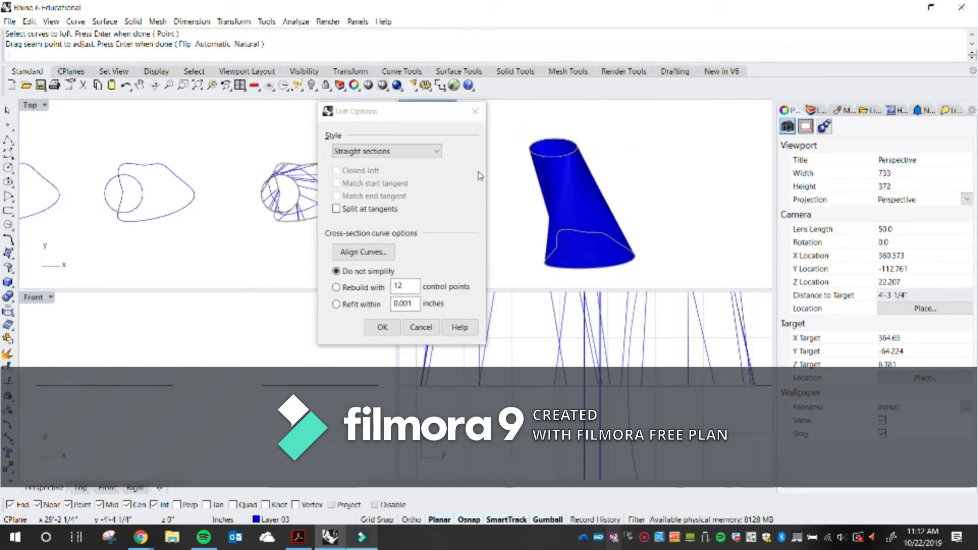
click(415, 151)
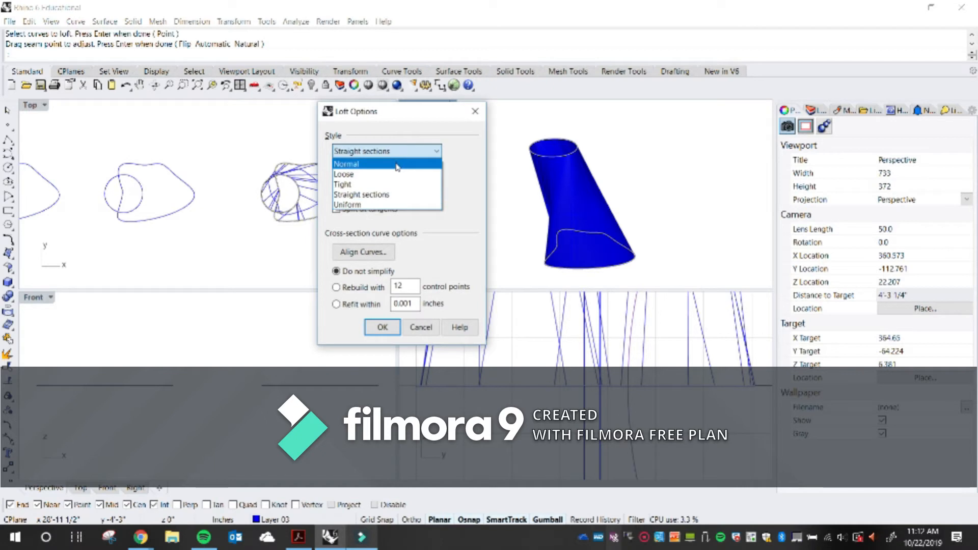
click(396, 164)
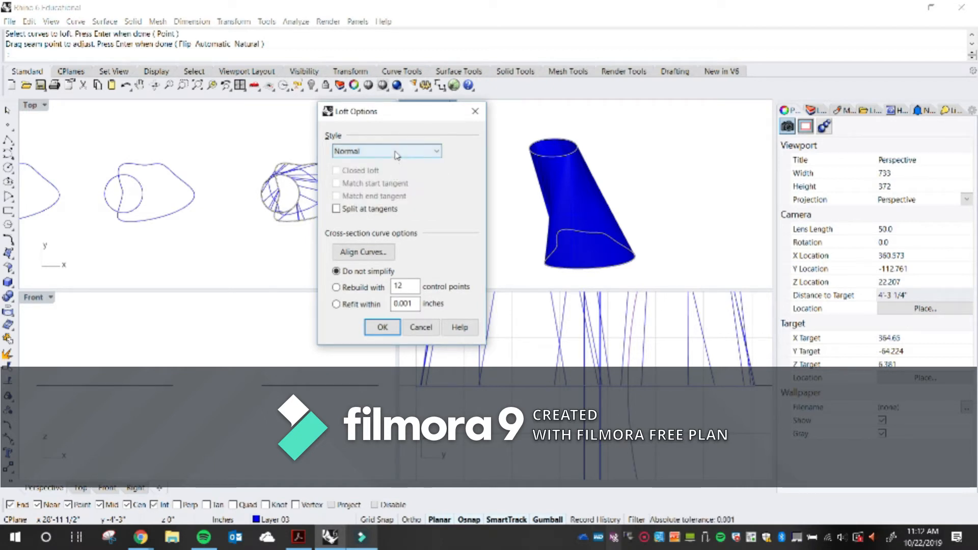
click(397, 154)
click(390, 172)
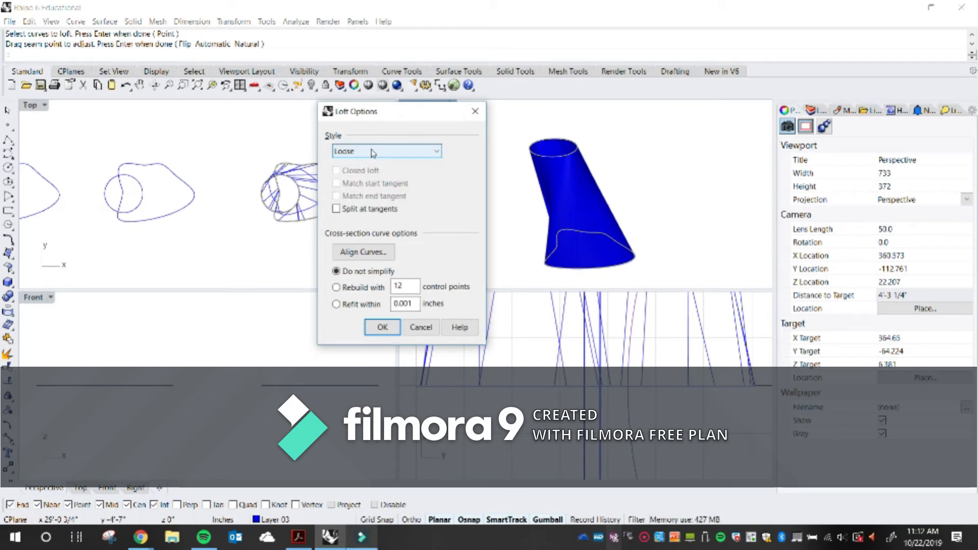
click(373, 152)
click(385, 183)
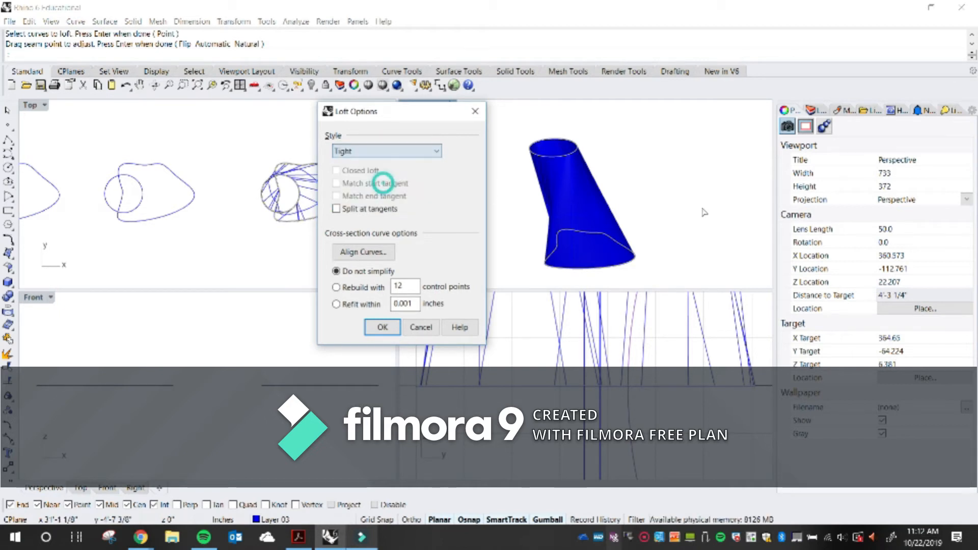
right_drag(652, 221, 696, 218)
right_drag(549, 201, 586, 209)
click(371, 149)
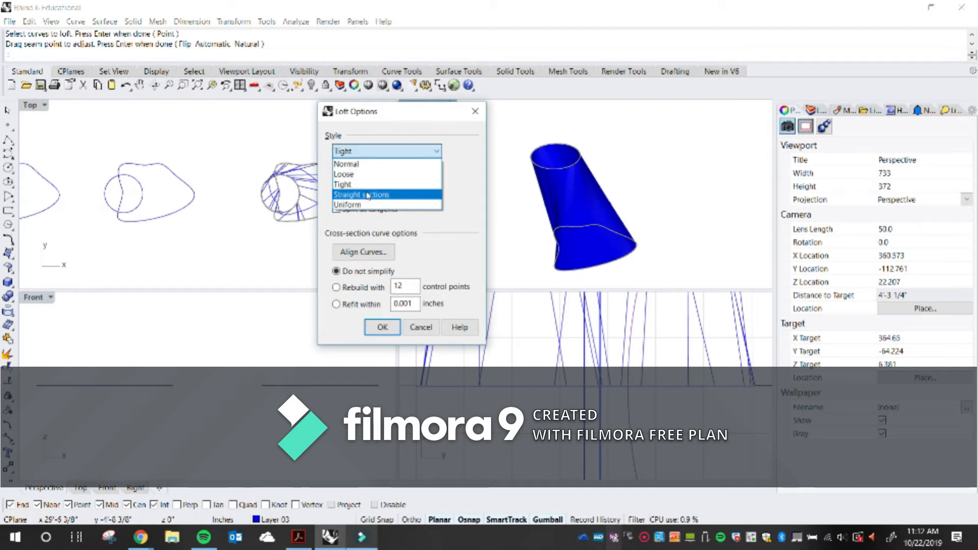
click(370, 163)
right_drag(652, 197, 516, 222)
scroll(623, 214, up, 5)
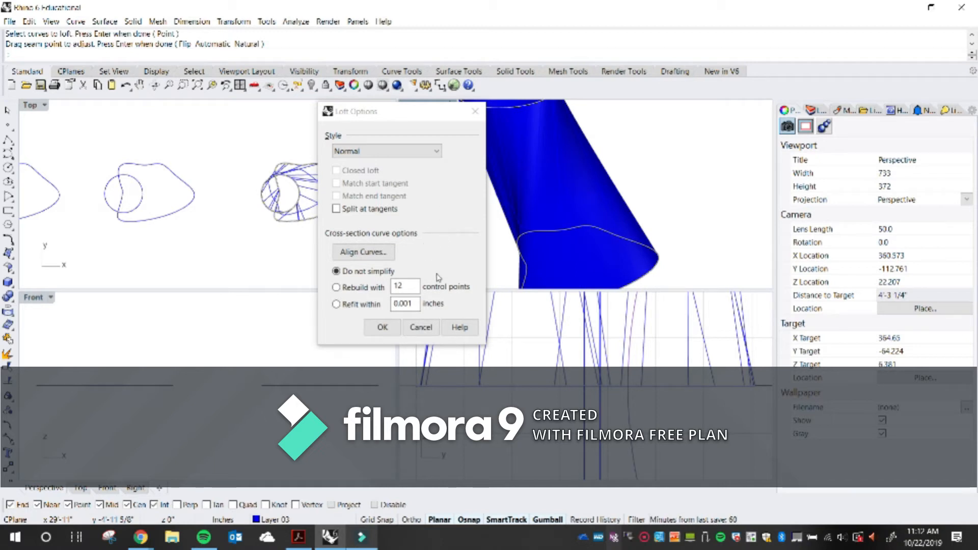
scroll(586, 220, down, 5)
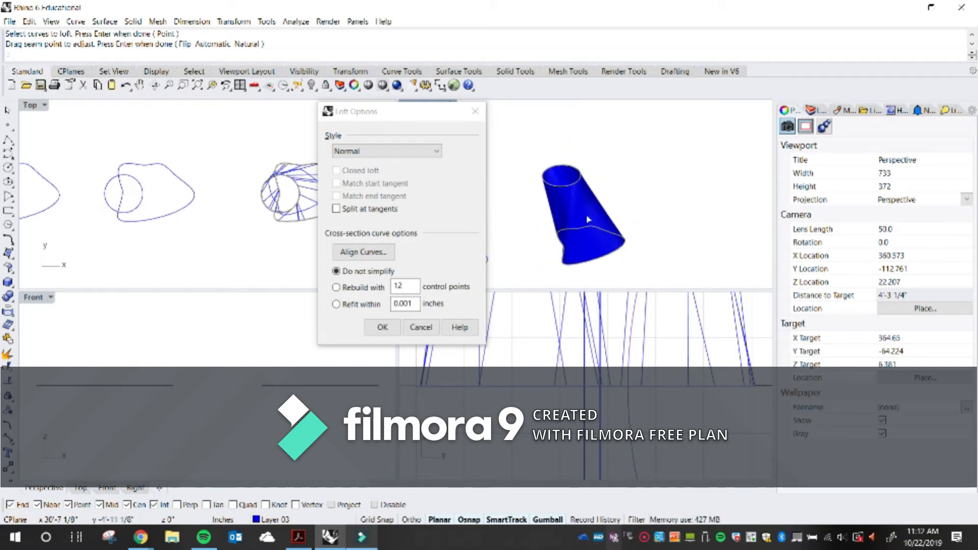
scroll(588, 219, up, 2)
Set the loft style to Tight and confirm the Loft Options
click(379, 148)
click(387, 182)
click(383, 327)
Try dragging the lofted surface's bottom curve in the maximized Perspective view
scroll(520, 233, up, 3)
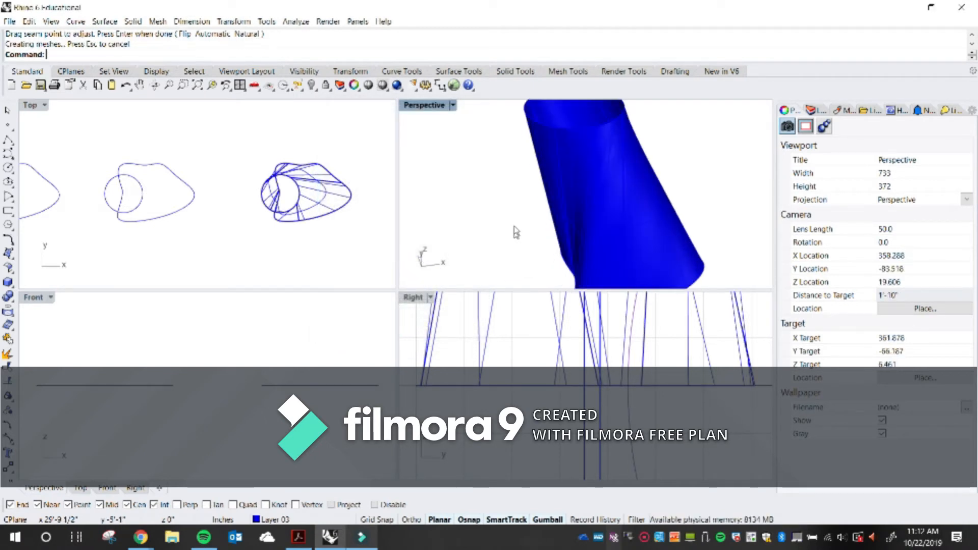
double_click(430, 105)
right_drag(414, 291, 490, 258)
scroll(489, 258, up, 5)
scroll(437, 313, up, 2)
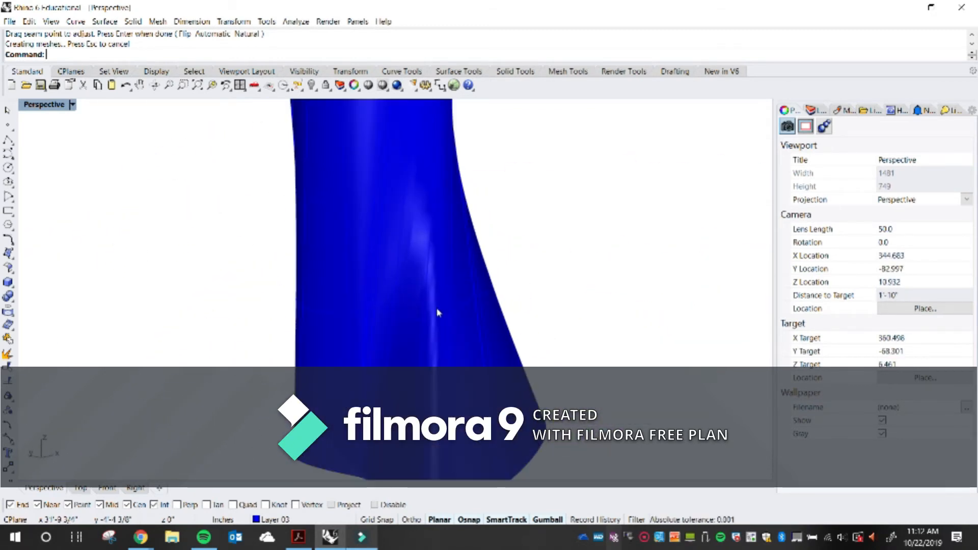
scroll(425, 318, down, 5)
right_drag(424, 319, 441, 388)
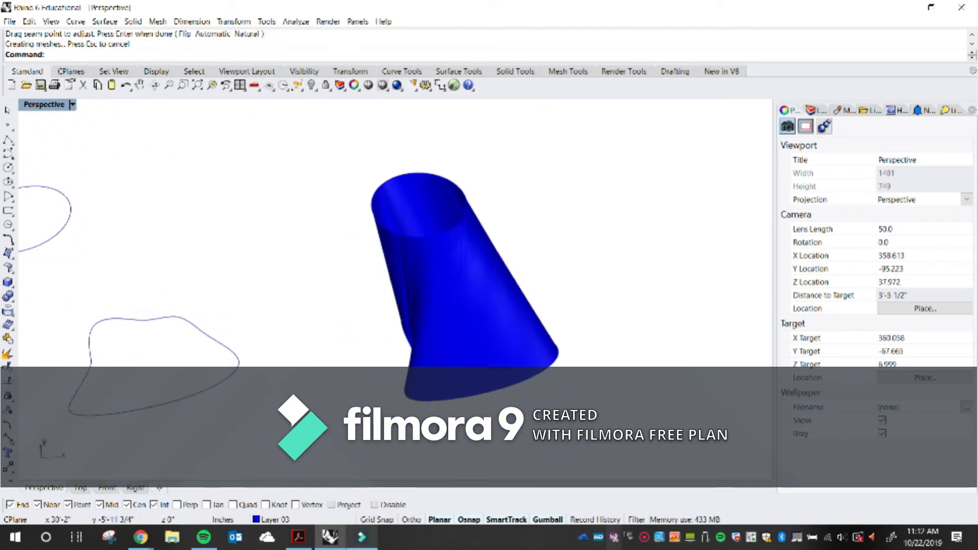
scroll(443, 390, up, 5)
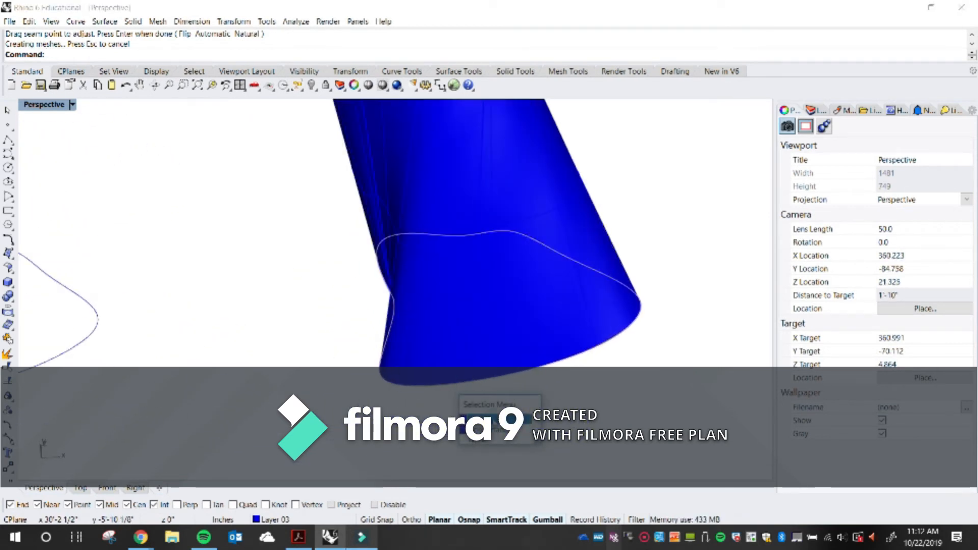
click(445, 392)
drag(374, 393, 322, 429)
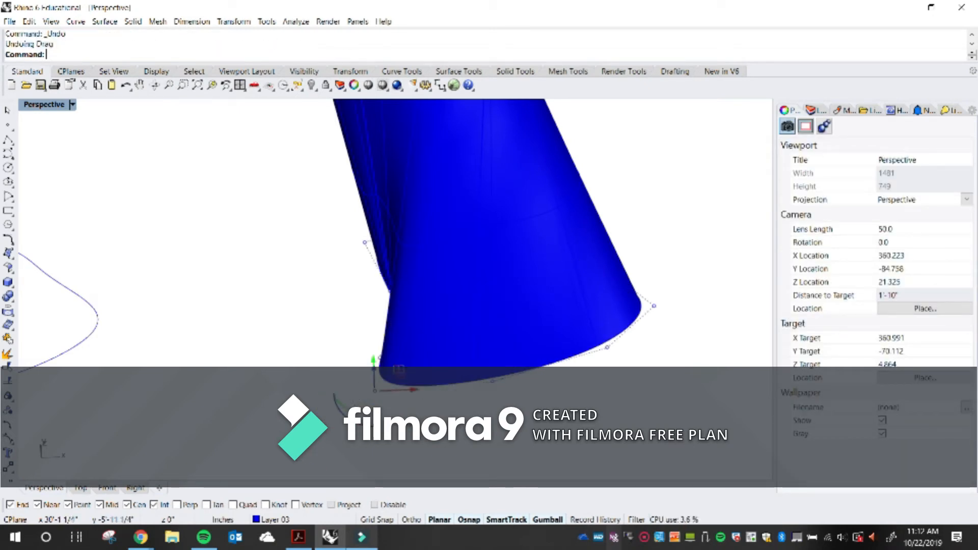